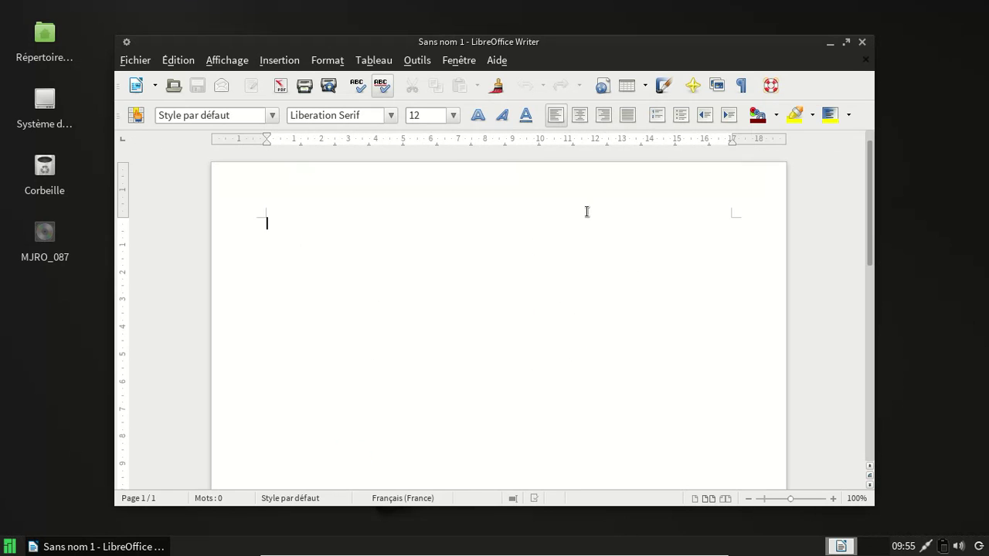
Close the blank Writer document, browse the graphics applications, and launch Firefox from the Internet applications
{"action": "left_click", "coordinate": [863, 45]}
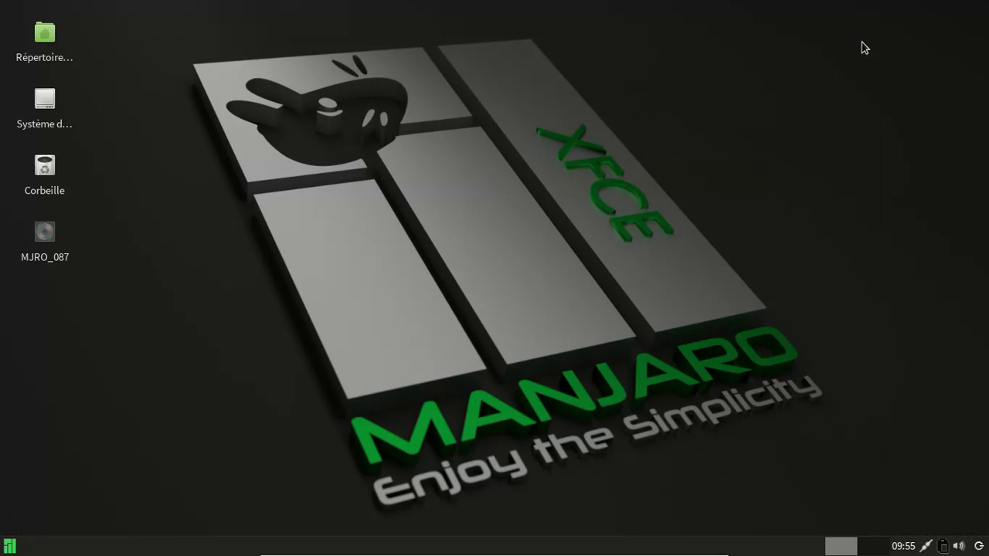
{"action": "left_click", "coordinate": [10, 546]}
{"action": "left_click", "coordinate": [186, 390]}
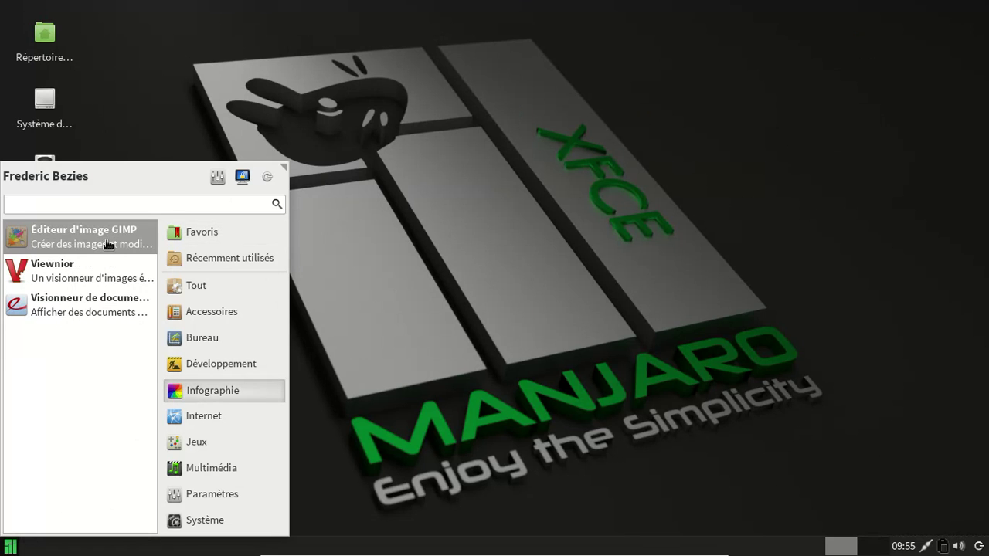
{"action": "left_click", "coordinate": [213, 421]}
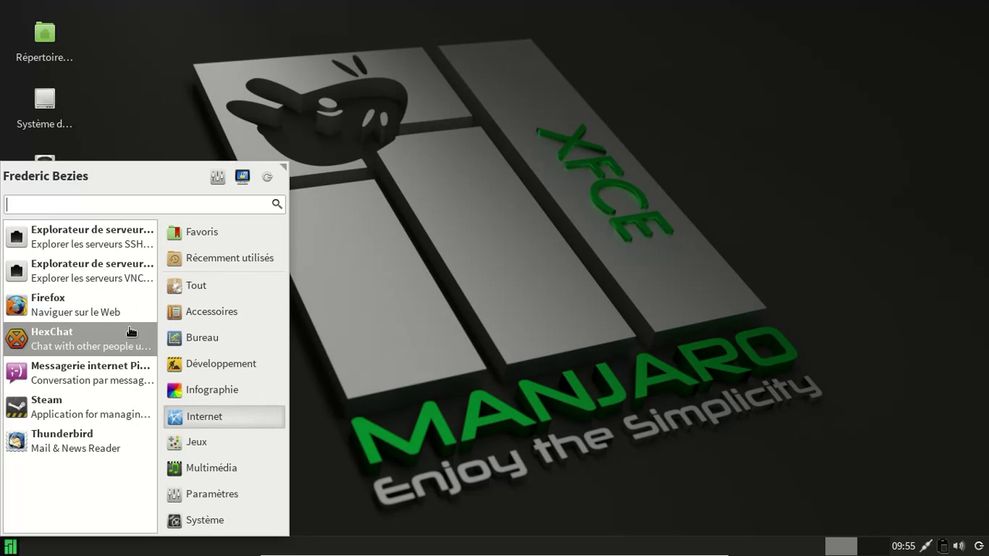
{"action": "left_click", "coordinate": [120, 304]}
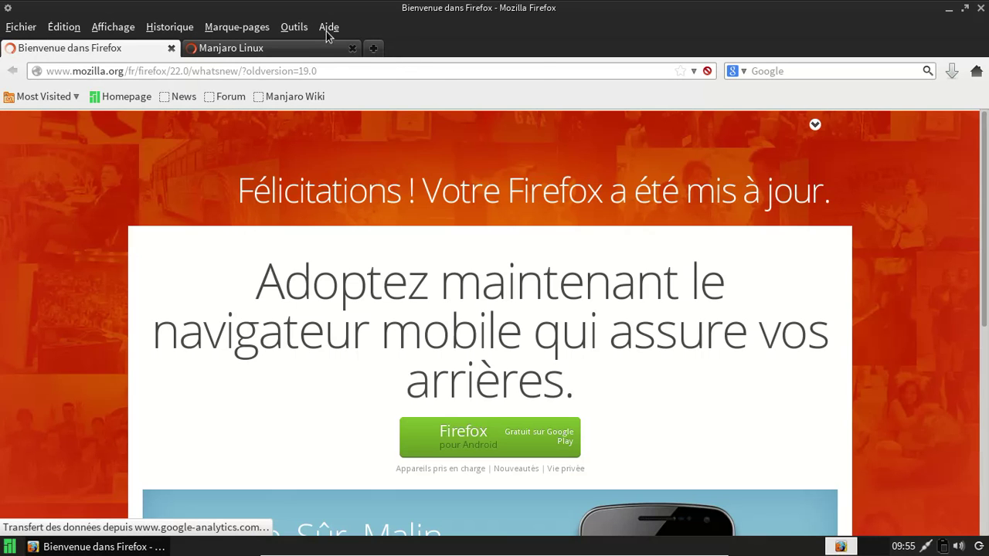
Check Firefox's version in its About information and close that window
{"action": "left_click", "coordinate": [327, 29]}
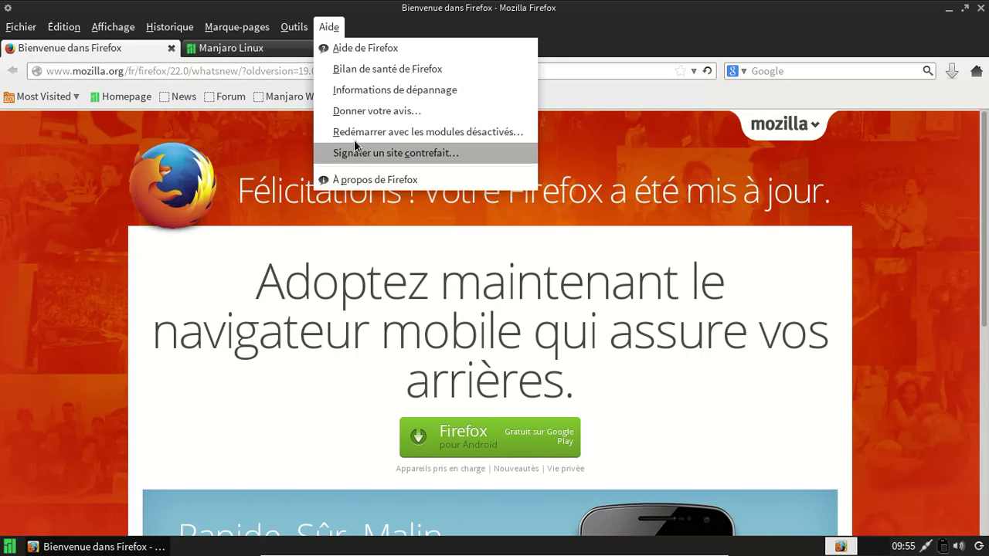
{"action": "left_click", "coordinate": [340, 180]}
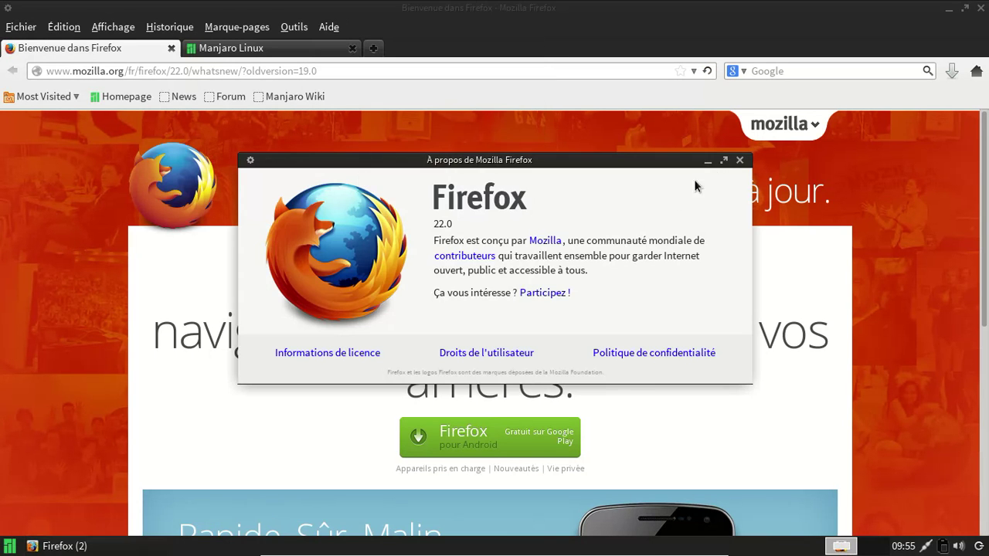
{"action": "left_click", "coordinate": [739, 160]}
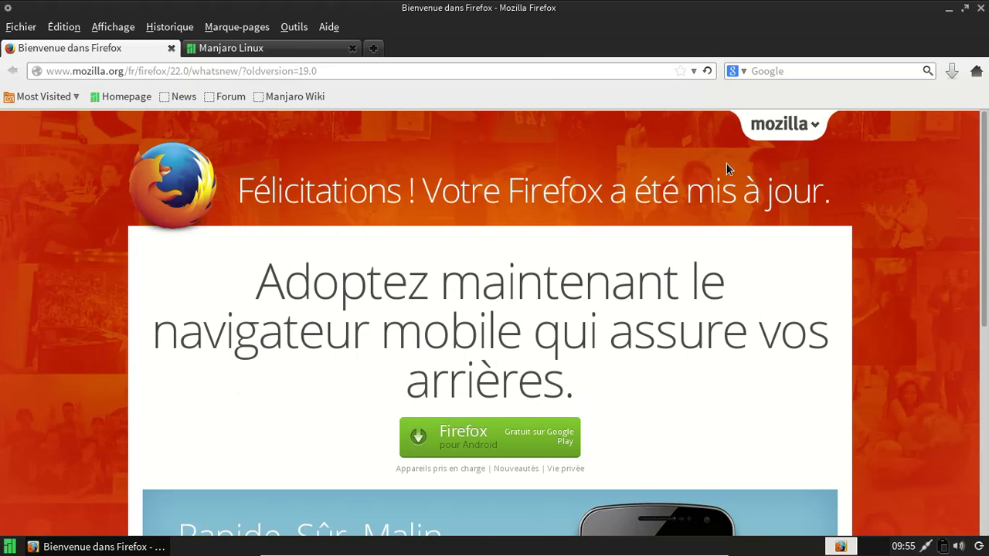
Close the Firefox welcome page and look through the Manjaro home page down to its news posts
{"action": "left_click", "coordinate": [172, 48]}
{"action": "left_click_drag", "start_coordinate": [984, 148], "coordinate": [985, 302]}
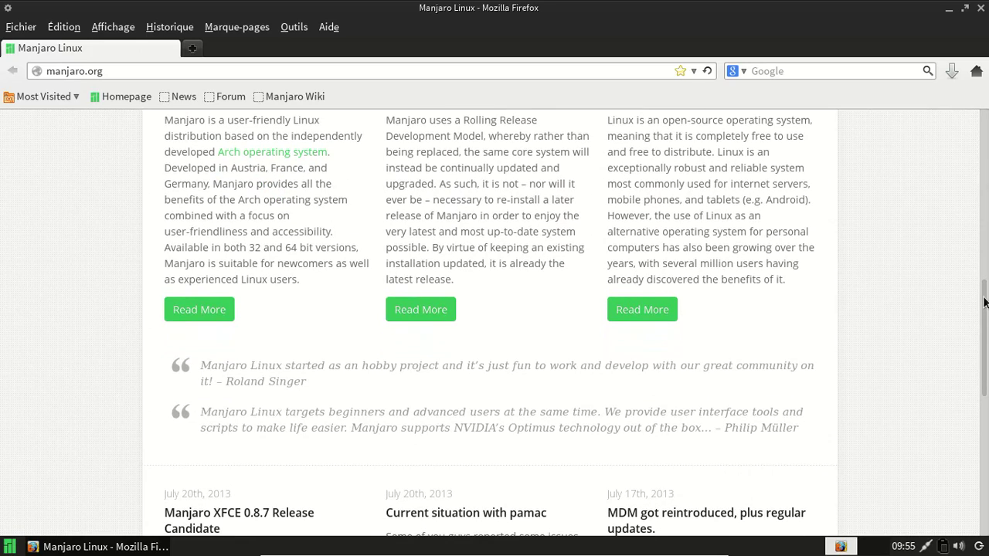
{"action": "double_click", "coordinate": [463, 8]}
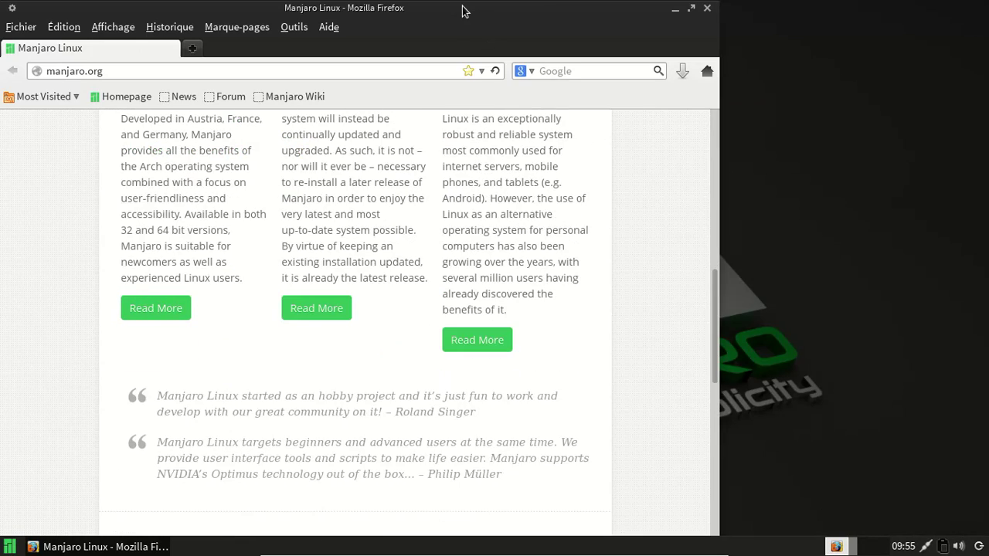
{"action": "left_click_drag", "start_coordinate": [463, 9], "coordinate": [556, 10]}
{"action": "double_click", "coordinate": [553, 14]}
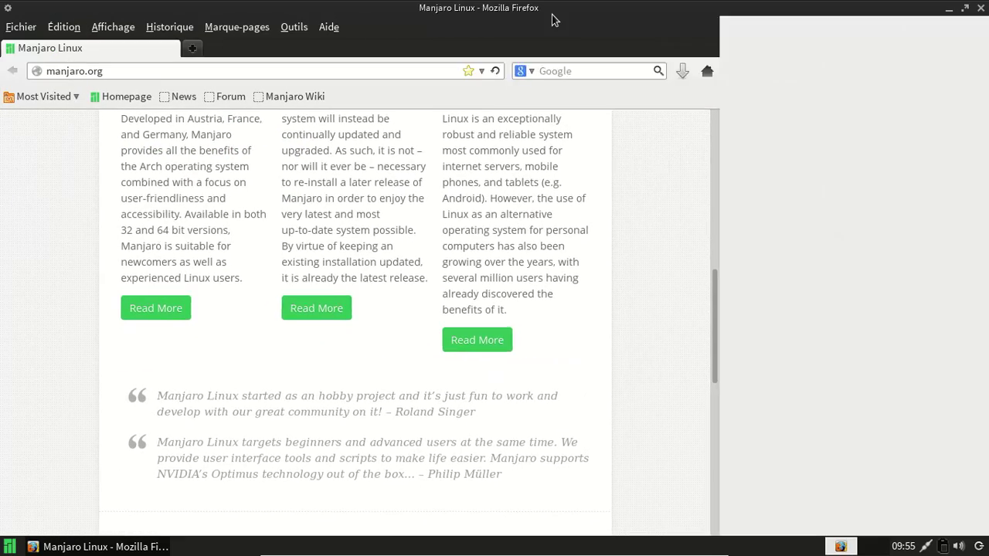
{"action": "scroll", "coordinate": [873, 186], "scroll_direction": "down", "scroll_amount": 4}
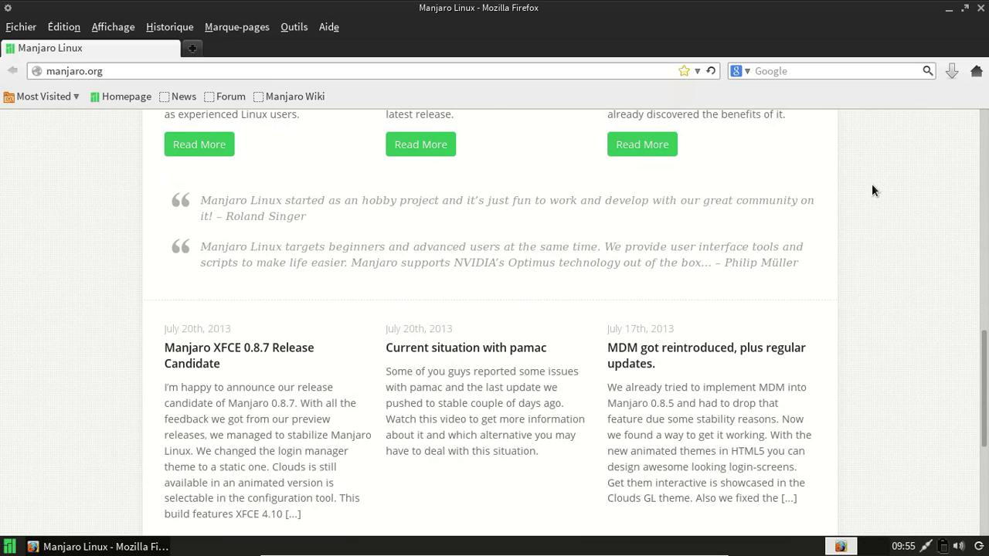
Open the "Manjaro XFCE 0.8.7 Release Candidate" article, read through its package list and additional information, and close Firefox
{"action": "left_click", "coordinate": [278, 347]}
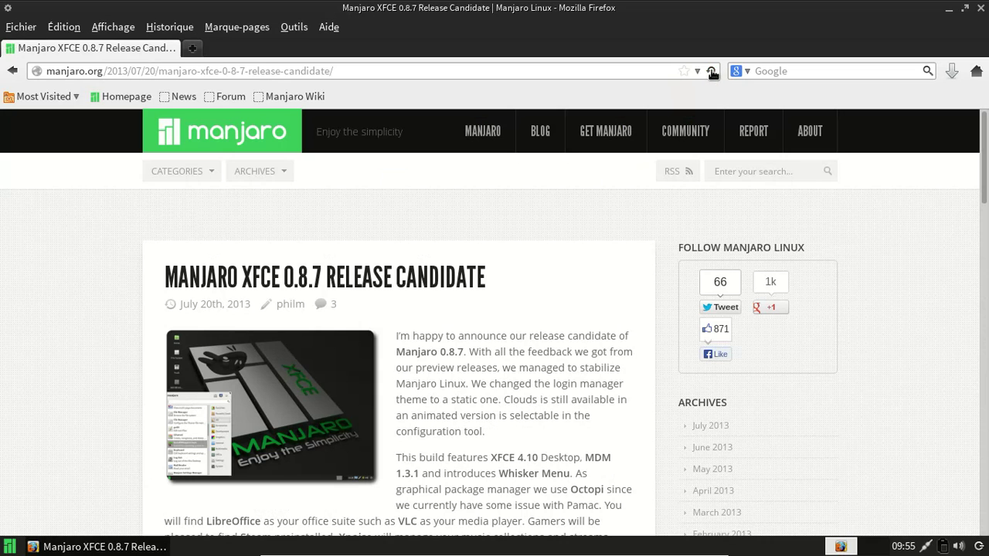
{"action": "scroll", "coordinate": [926, 204], "scroll_direction": "down", "scroll_amount": 4}
{"action": "scroll", "coordinate": [926, 205], "scroll_direction": "down", "scroll_amount": 9}
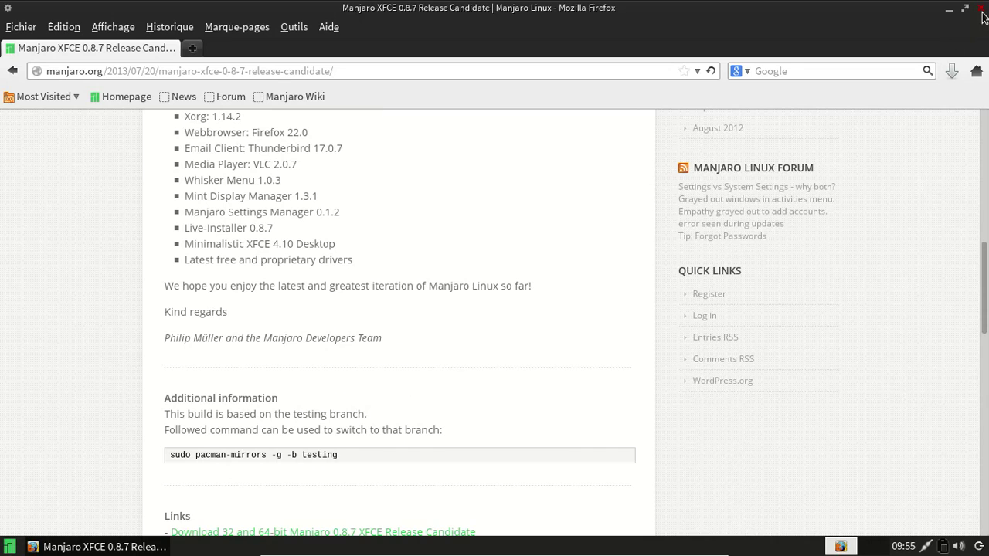
{"action": "left_click", "coordinate": [980, 9]}
Open the Bureau (desktop) settings, review the wallpaper, menu and icon options, and close them unchanged
{"action": "left_click", "coordinate": [14, 546]}
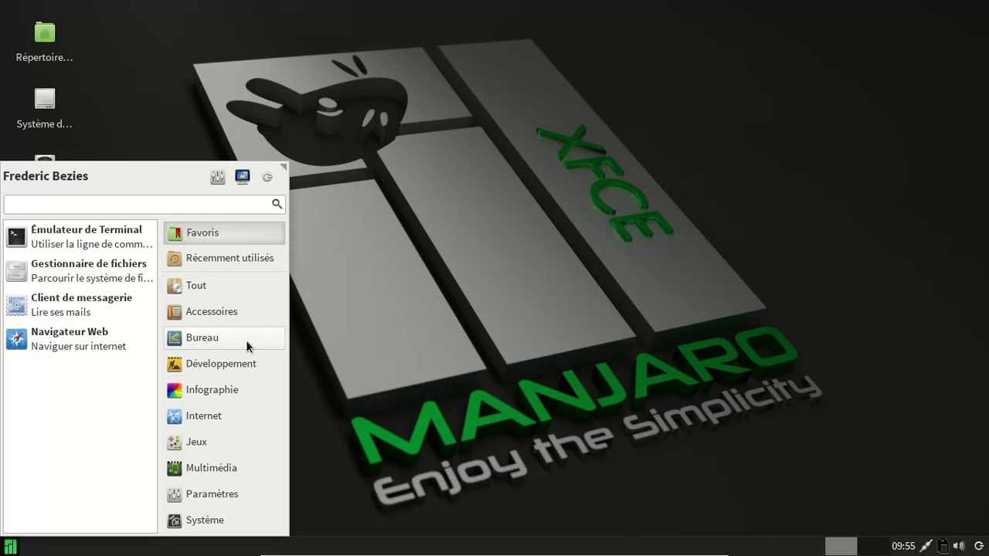
{"action": "left_click", "coordinate": [229, 486]}
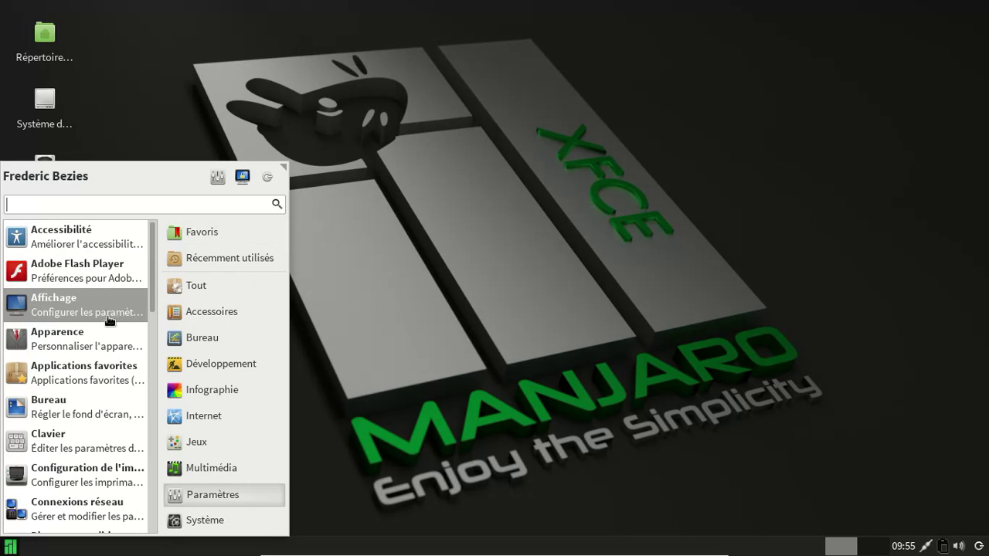
{"action": "left_click", "coordinate": [104, 404]}
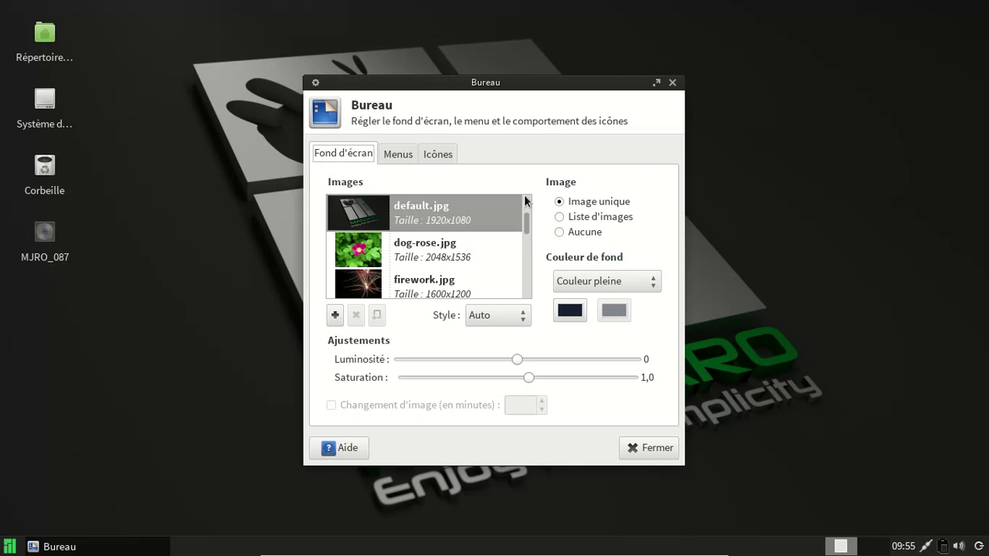
{"action": "left_click", "coordinate": [396, 155]}
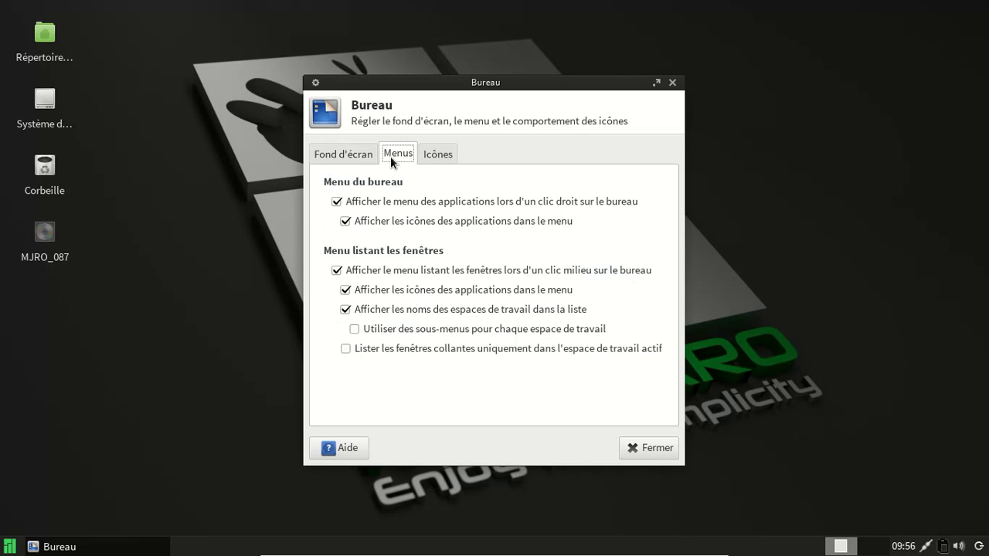
{"action": "left_click", "coordinate": [441, 157]}
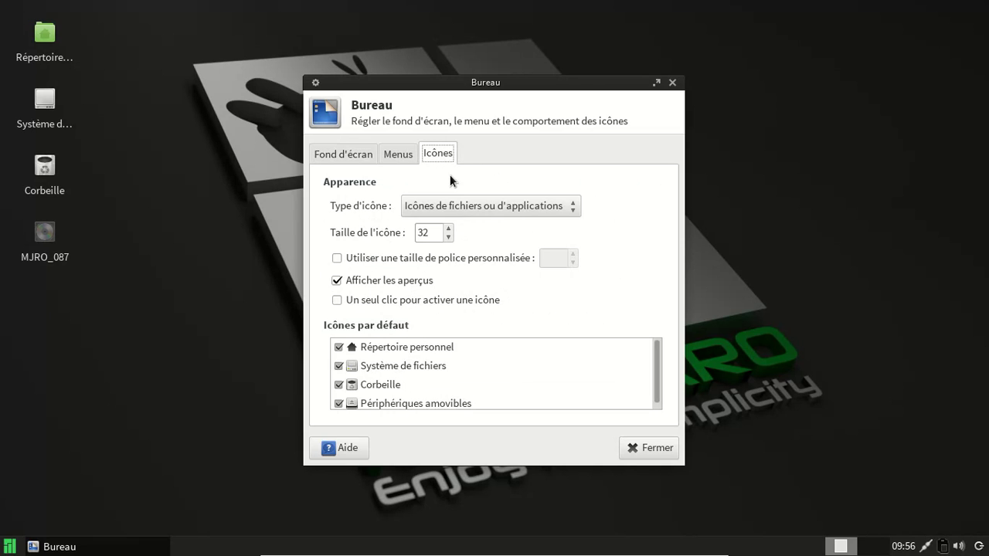
{"action": "left_click", "coordinate": [463, 203]}
{"action": "left_click", "coordinate": [627, 202]}
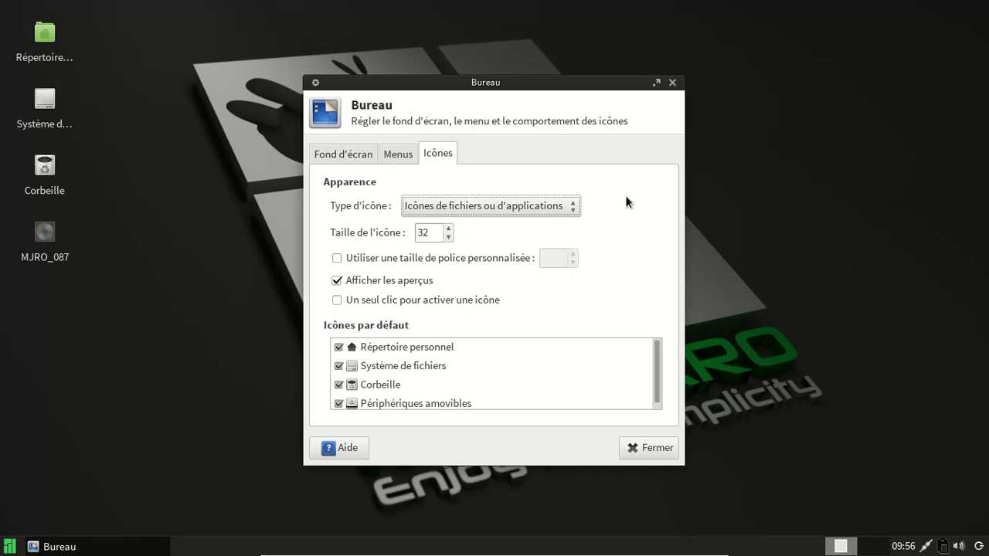
{"action": "left_click", "coordinate": [649, 447]}
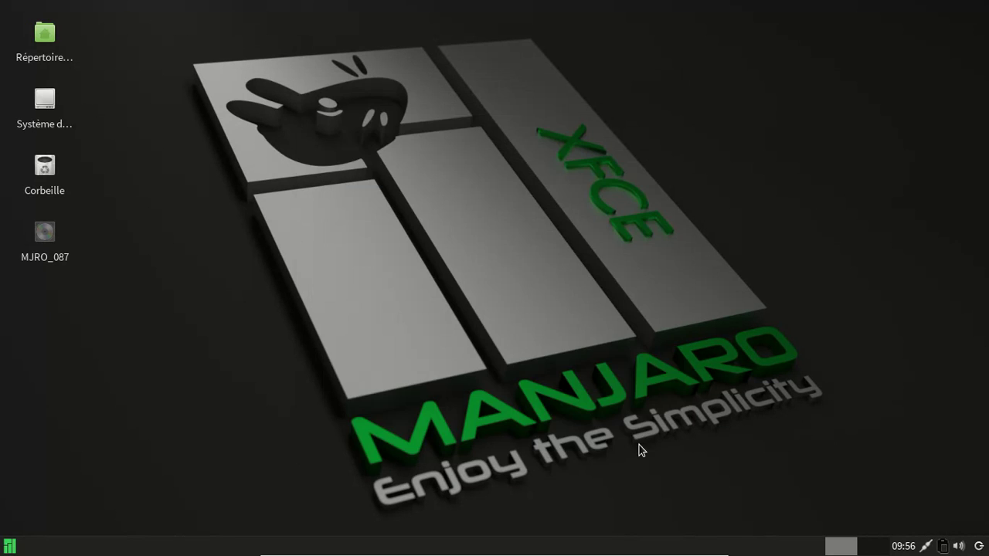
Open the Tableau de bord (panel) settings, review the display, appearance and plugin options, and close them
{"action": "left_click", "coordinate": [9, 546]}
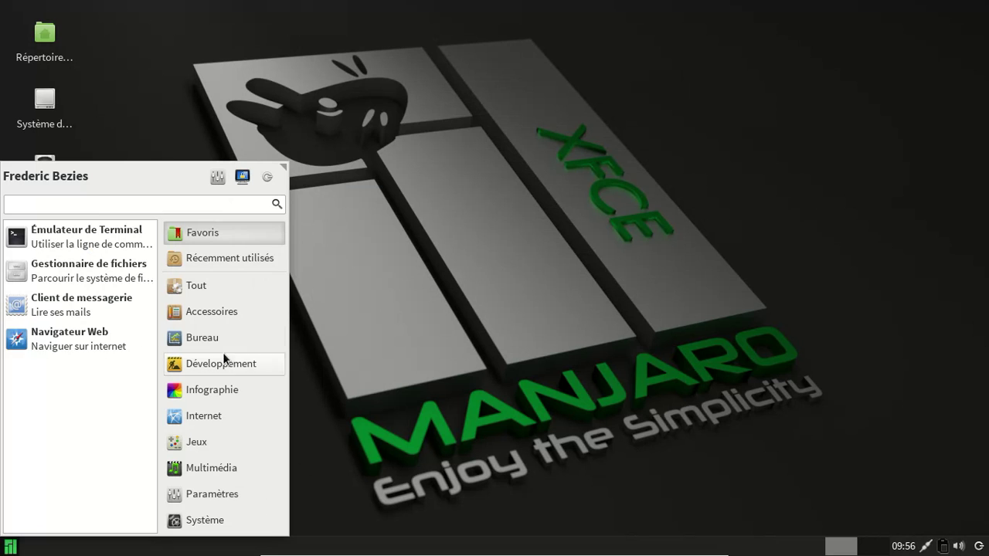
{"action": "left_click", "coordinate": [213, 490]}
{"action": "left_click_drag", "start_coordinate": [153, 292], "coordinate": [158, 376]}
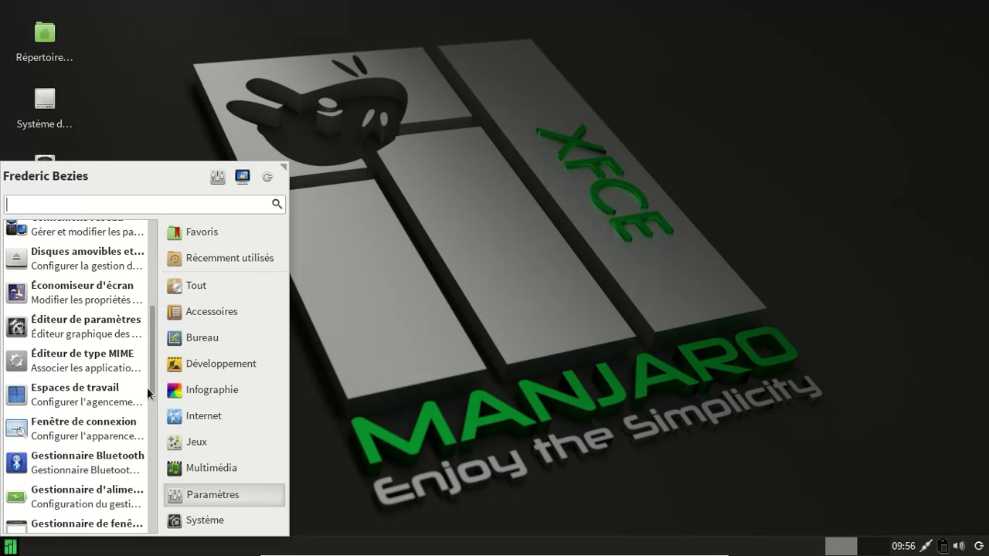
{"action": "scroll", "coordinate": [151, 390], "scroll_direction": "down", "scroll_amount": 5}
{"action": "scroll", "coordinate": [151, 394], "scroll_direction": "down", "scroll_amount": 3}
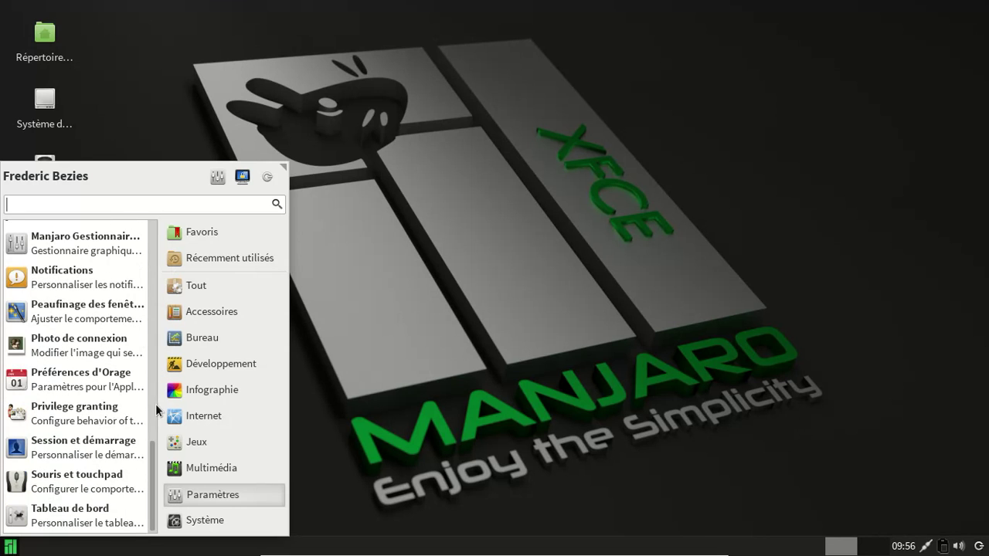
{"action": "left_click", "coordinate": [94, 509]}
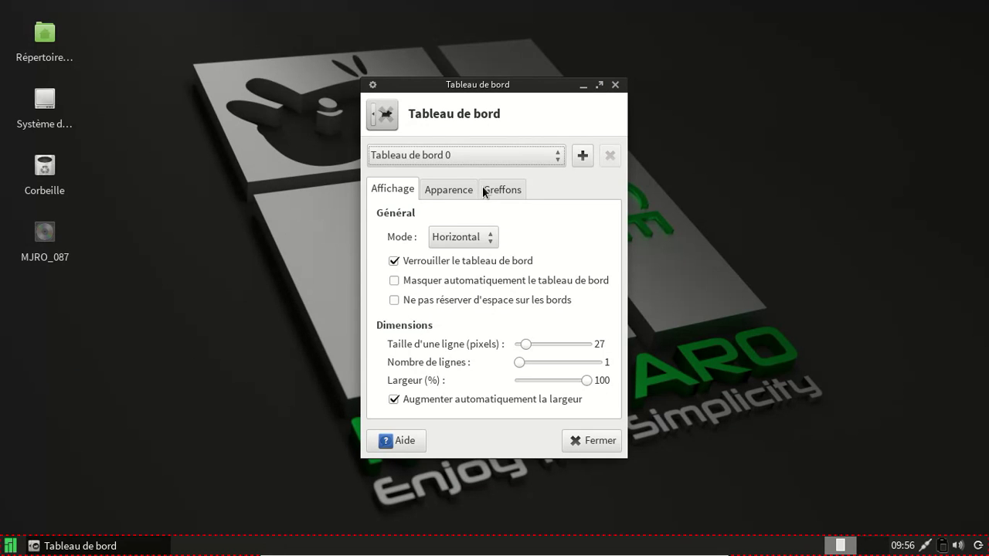
{"action": "left_click", "coordinate": [447, 190]}
{"action": "left_click", "coordinate": [502, 190]}
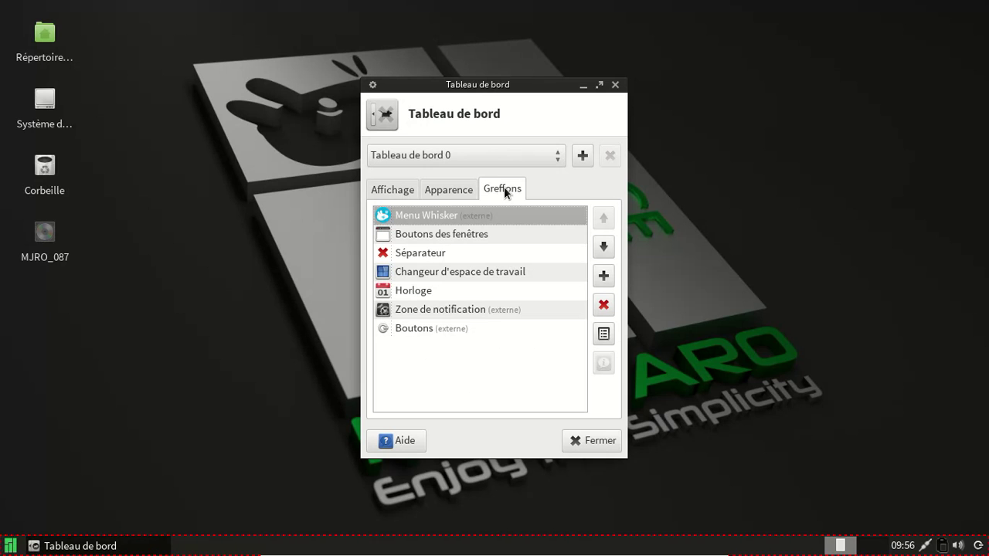
{"action": "left_click", "coordinate": [615, 84]}
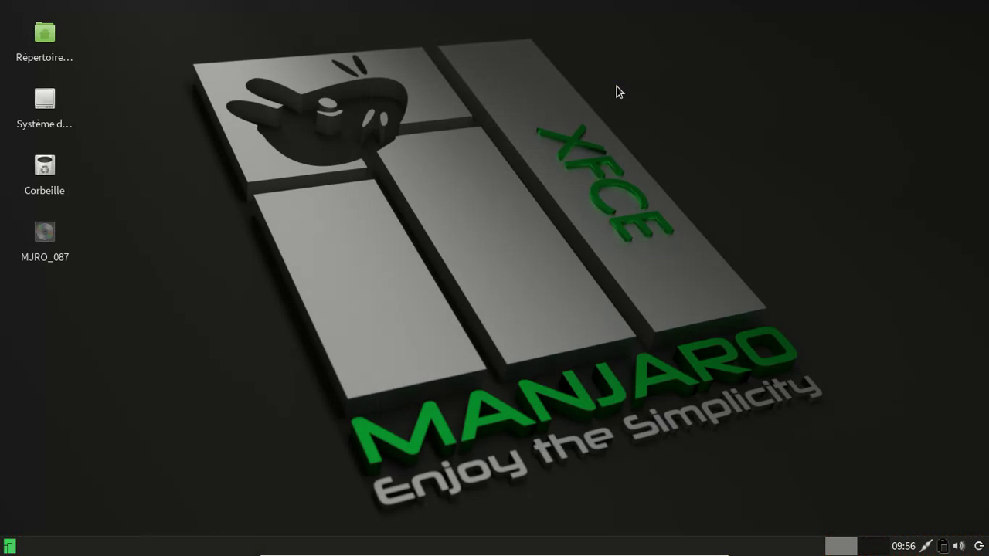
Open the Éditeur de paramètres to view the Xfconf channels and properties, and close it
{"action": "left_click", "coordinate": [9, 546]}
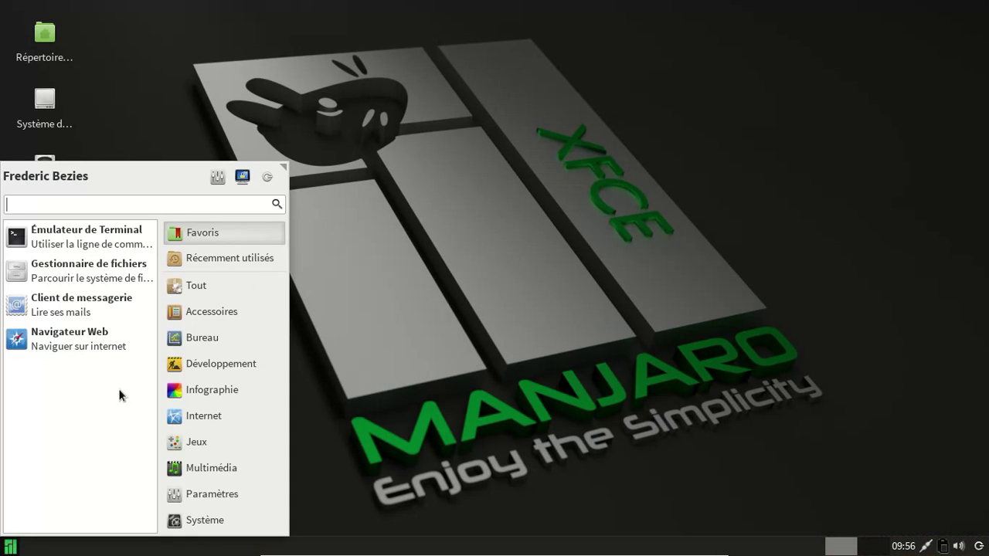
{"action": "left_click", "coordinate": [193, 495]}
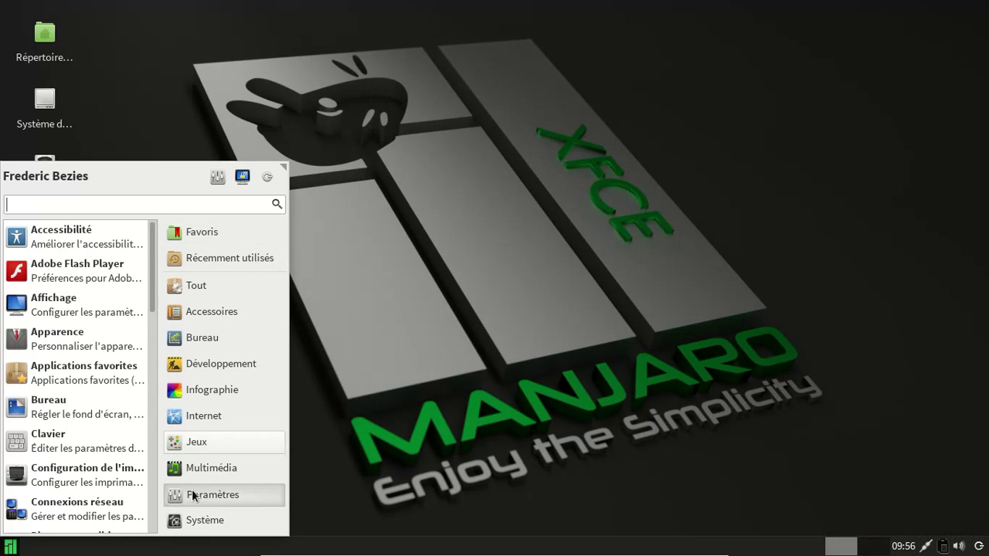
{"action": "scroll", "coordinate": [115, 394], "scroll_direction": "down", "scroll_amount": 2}
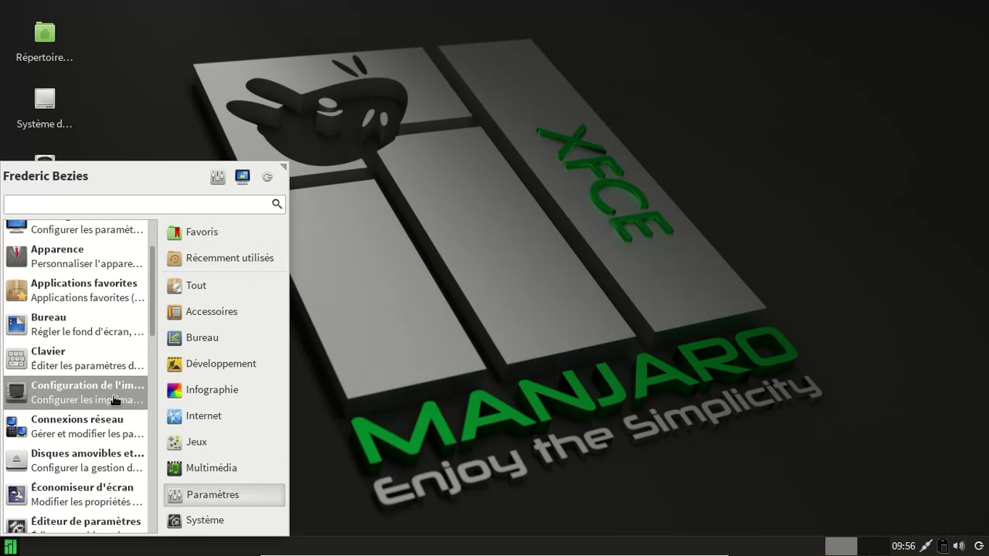
{"action": "scroll", "coordinate": [118, 394], "scroll_direction": "down", "scroll_amount": 2}
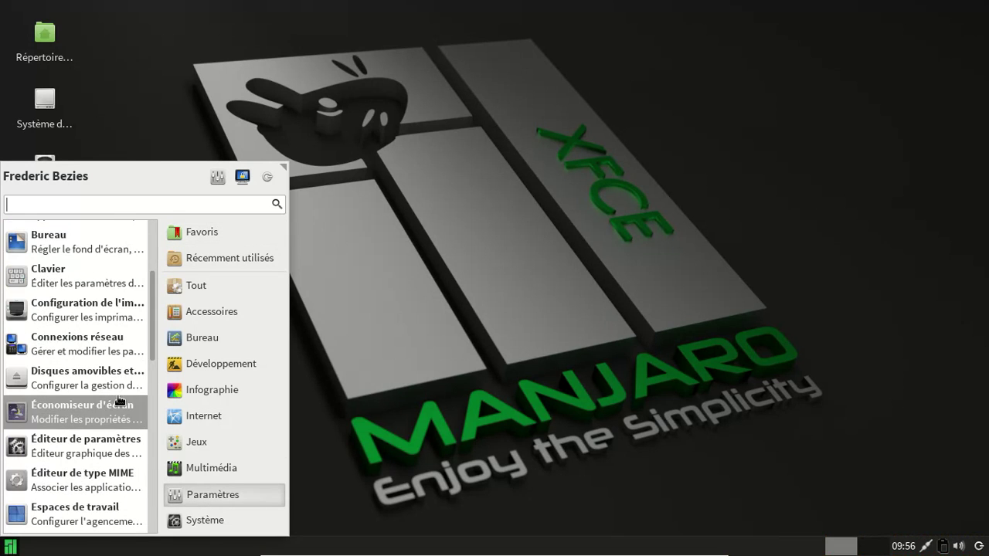
{"action": "left_click", "coordinate": [111, 446]}
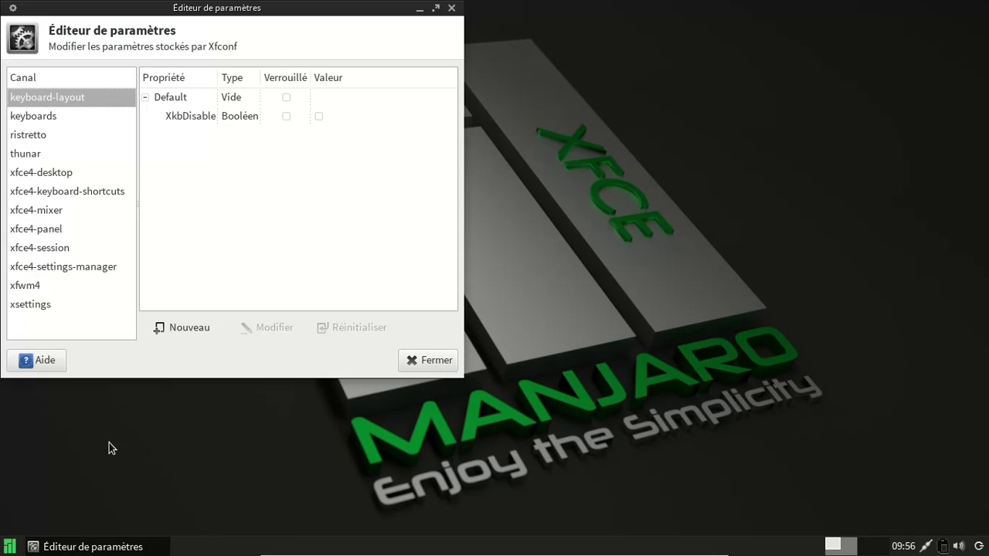
{"action": "left_click", "coordinate": [452, 9]}
Launch the Manjaro Settings Manager and authorise it with the administrator password
{"action": "left_click", "coordinate": [9, 546]}
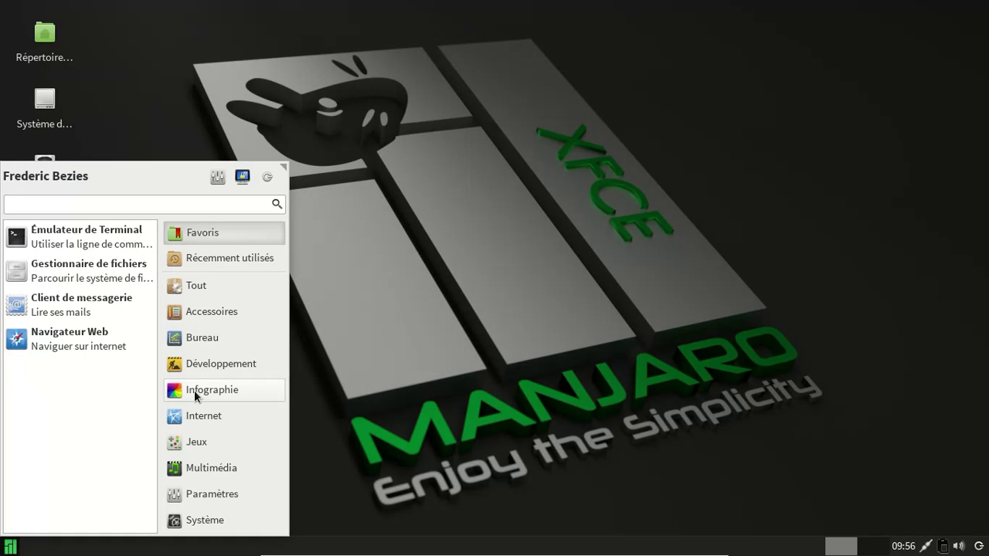
{"action": "left_click", "coordinate": [202, 493]}
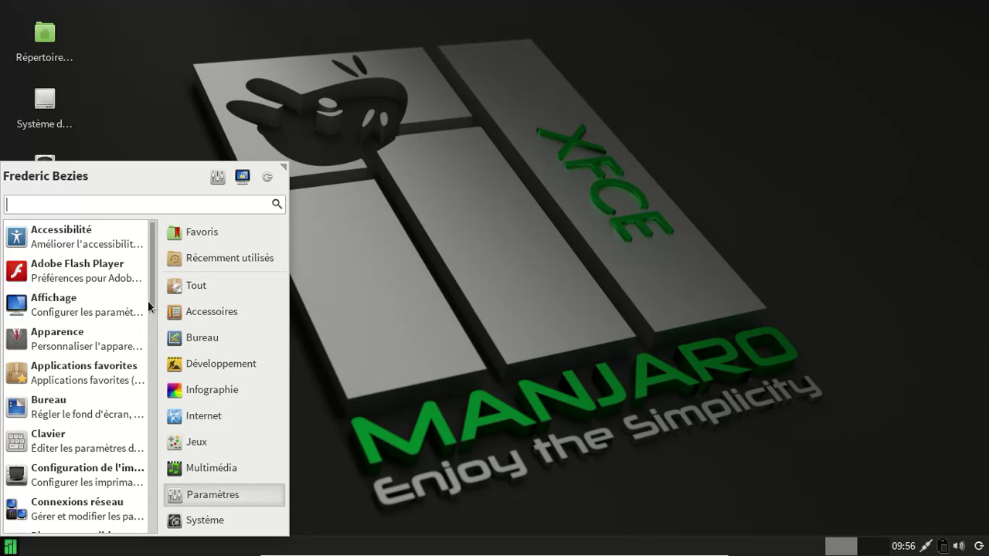
{"action": "left_click_drag", "start_coordinate": [152, 288], "coordinate": [153, 463]}
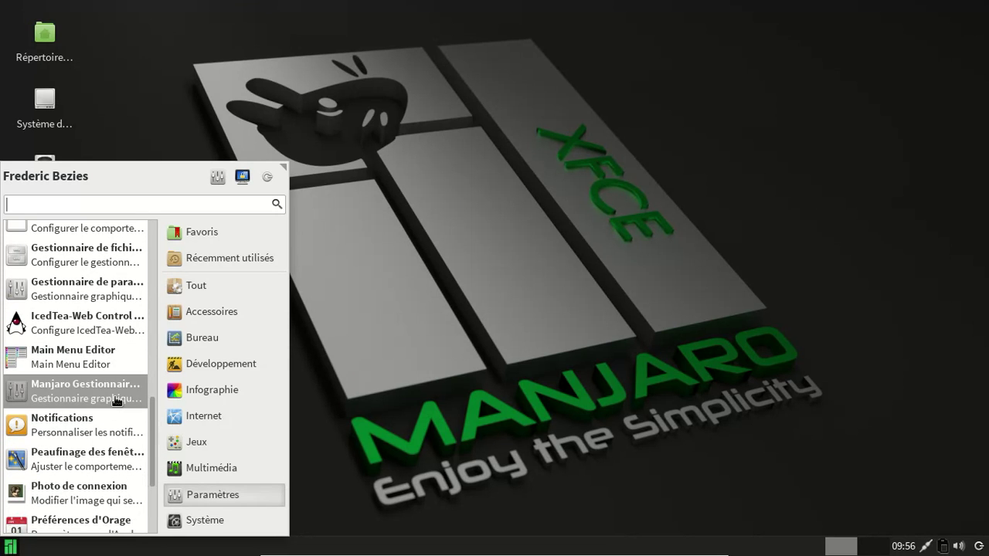
{"action": "left_click", "coordinate": [117, 395]}
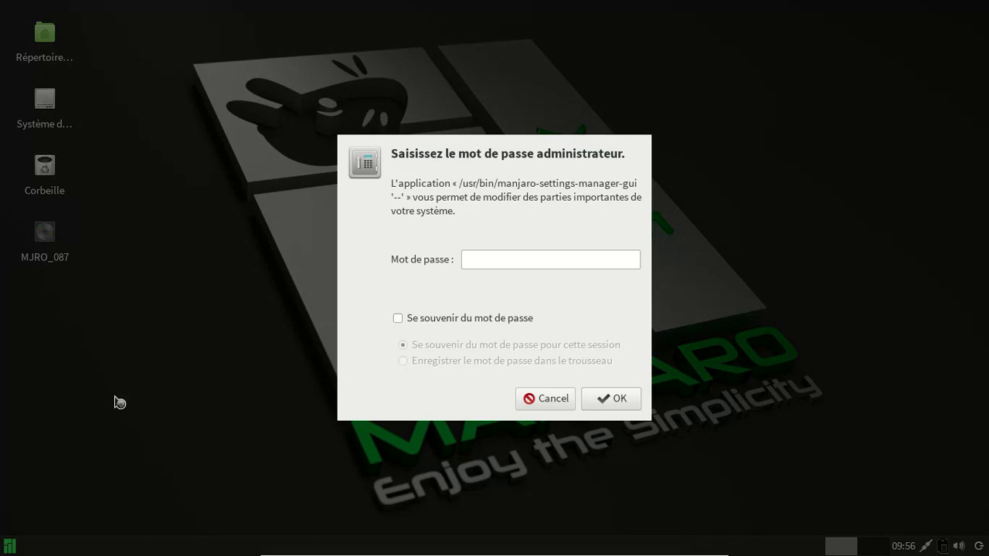
{"action": "type", "text": "••••"}
{"action": "key", "text": "Return"}
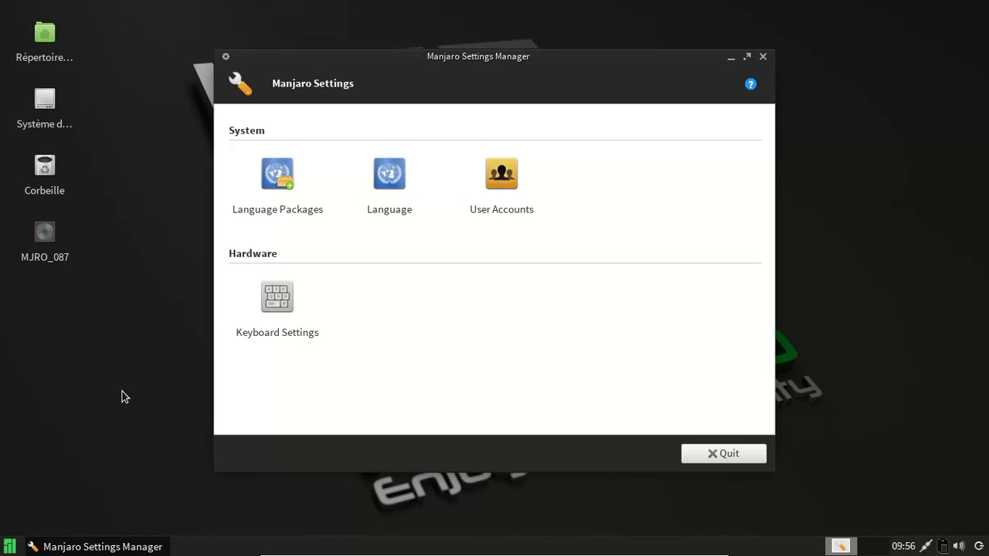
Review the Language locales and the existing account under User Accounts, and close the Manjaro Settings Manager
{"action": "left_click", "coordinate": [398, 170]}
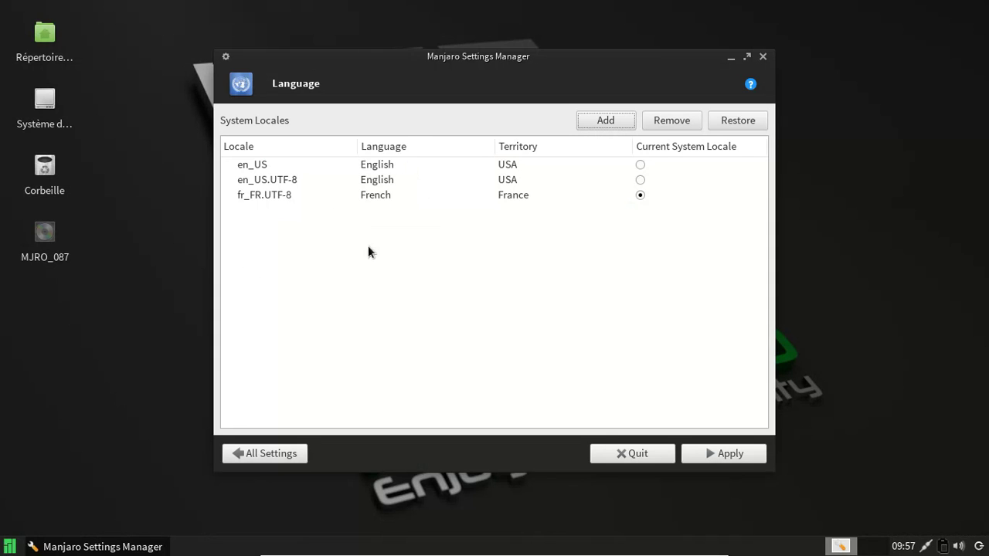
{"action": "left_click", "coordinate": [294, 456]}
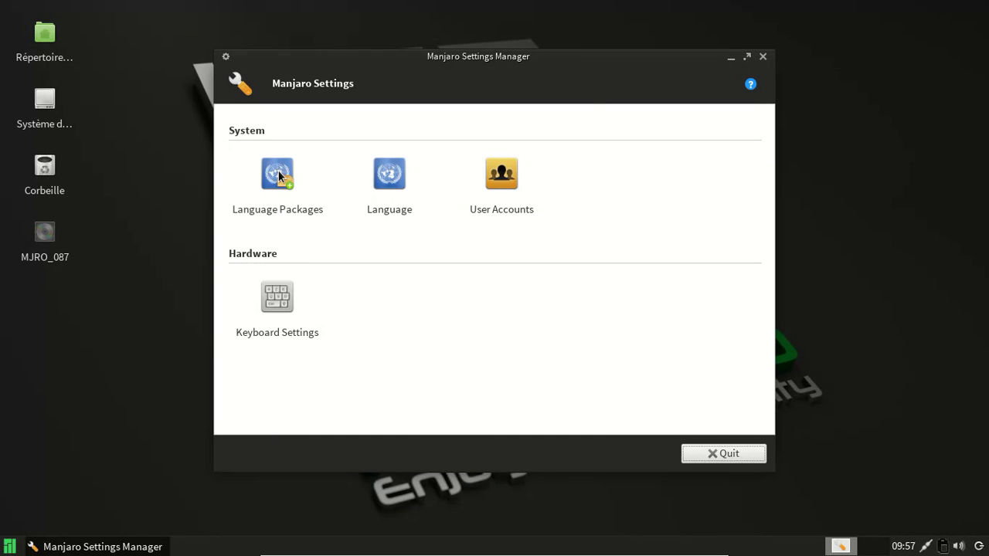
{"action": "left_click", "coordinate": [501, 190]}
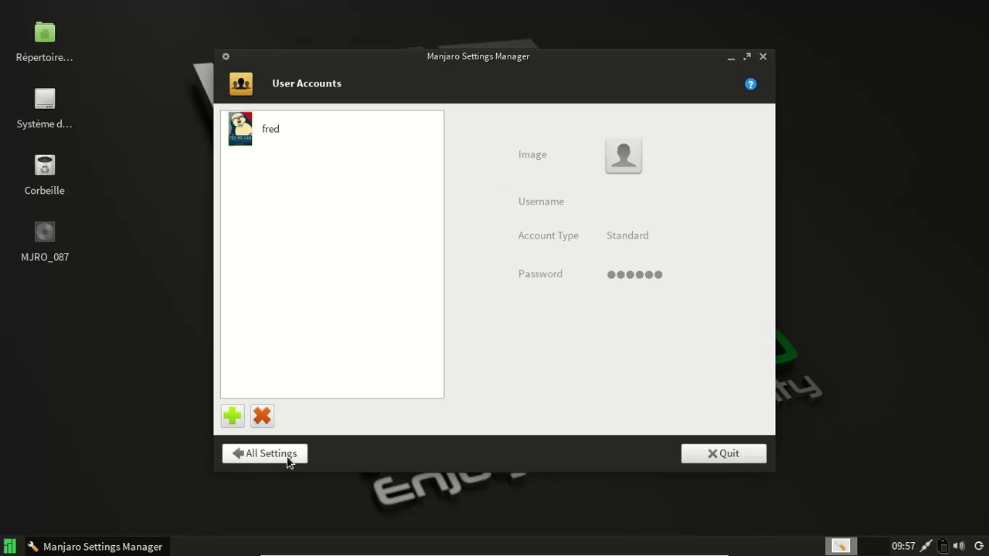
{"action": "left_click", "coordinate": [298, 135]}
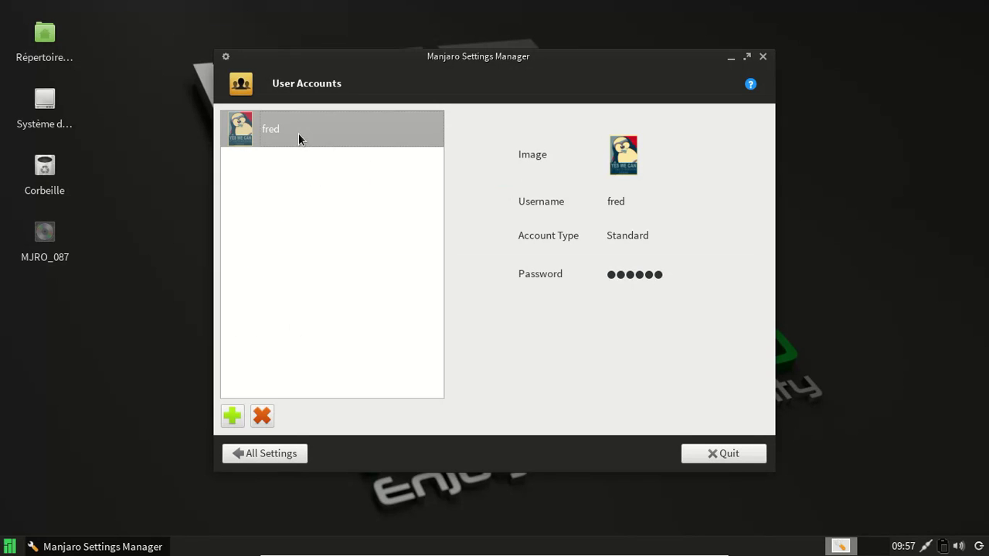
{"action": "left_click", "coordinate": [256, 452]}
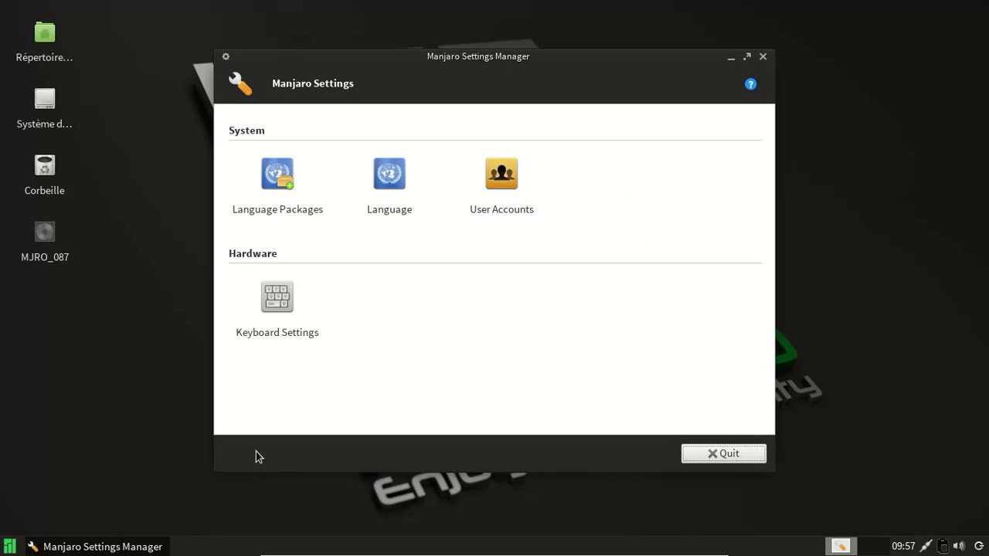
{"action": "left_click", "coordinate": [763, 57]}
Launch the Xnoise media player from the Multimédia applications and display that application category again
{"action": "left_click", "coordinate": [9, 547]}
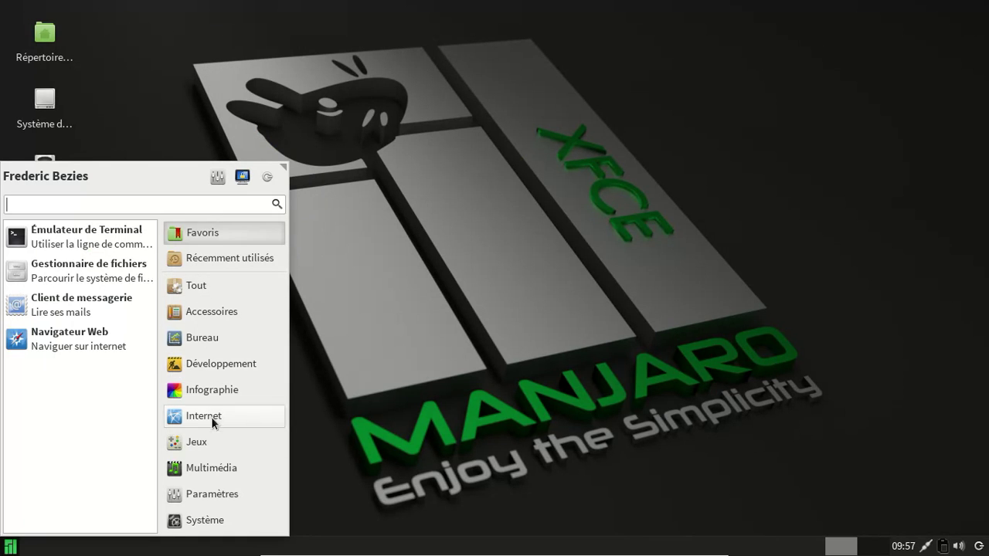
{"action": "left_click", "coordinate": [214, 471]}
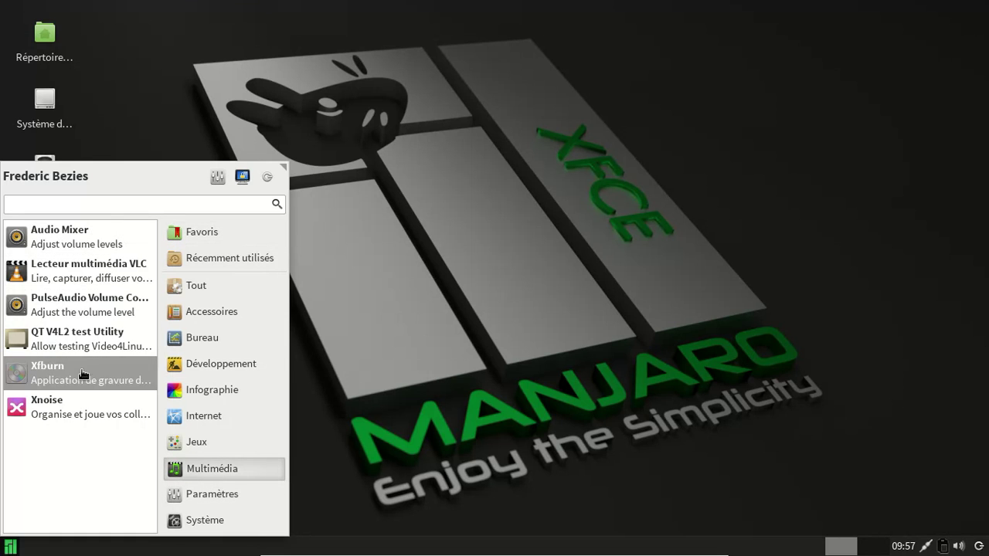
{"action": "left_click", "coordinate": [88, 406]}
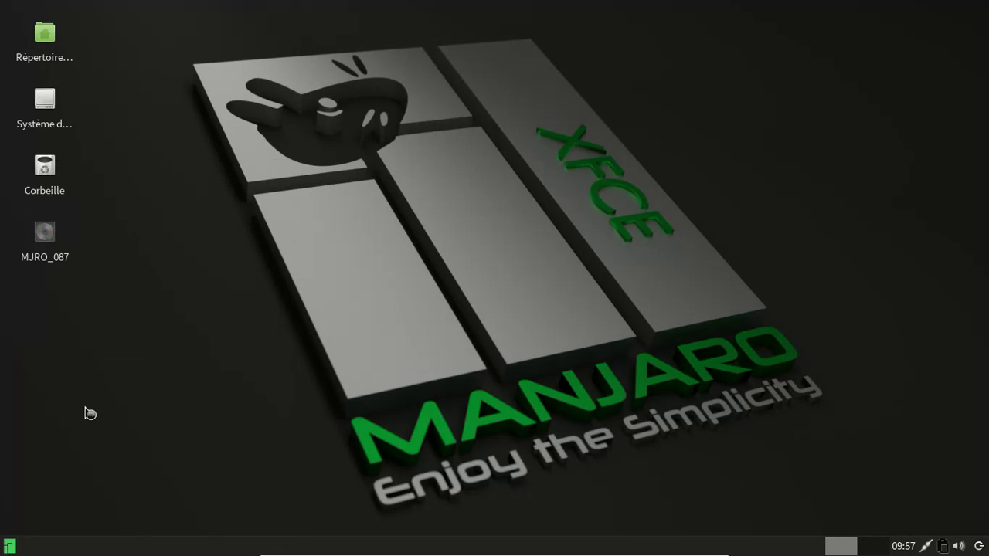
{"action": "left_click", "coordinate": [10, 546]}
{"action": "left_click", "coordinate": [223, 468]}
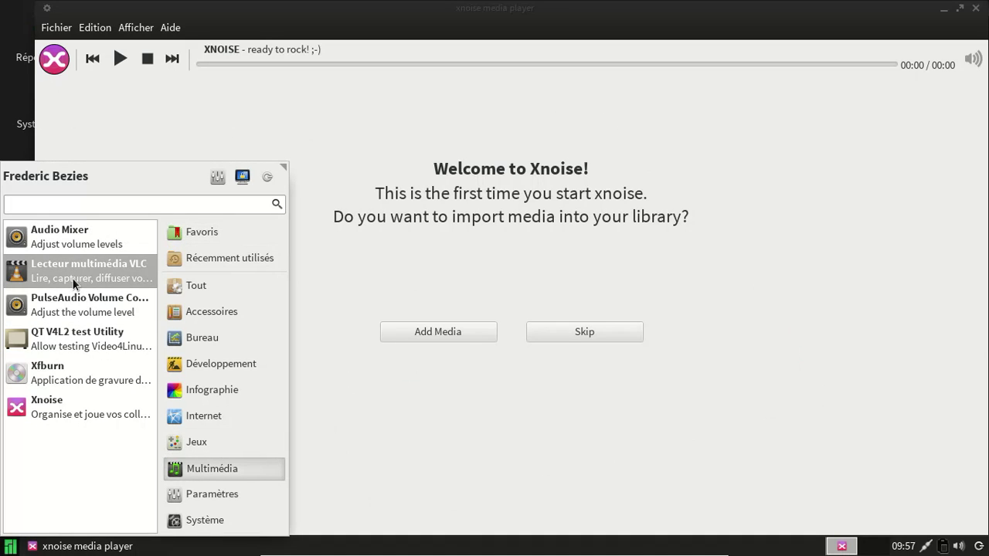
Add media to the Xnoise library using the Musique folder and finish the first-run setup
{"action": "left_click", "coordinate": [445, 333]}
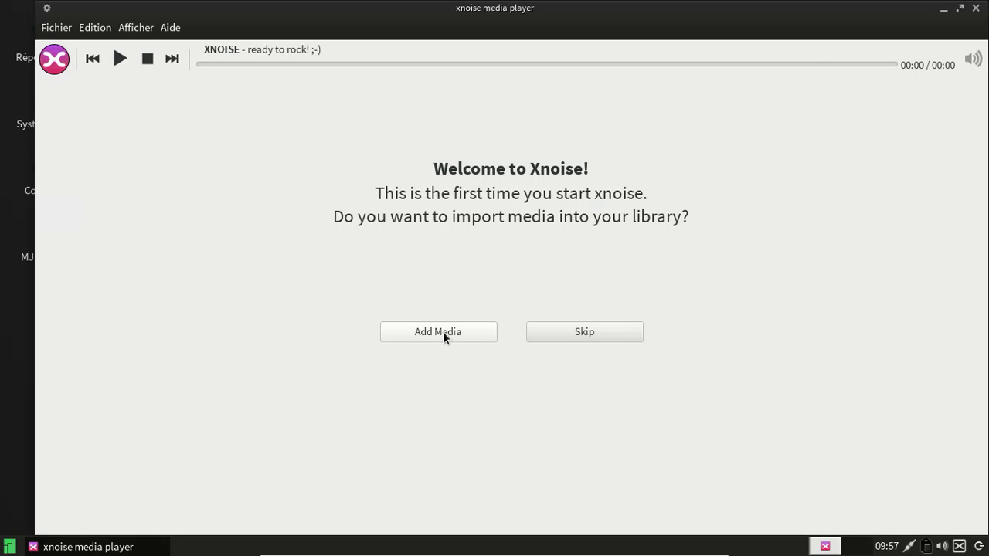
{"action": "left_click", "coordinate": [442, 332]}
{"action": "left_click", "coordinate": [748, 503]}
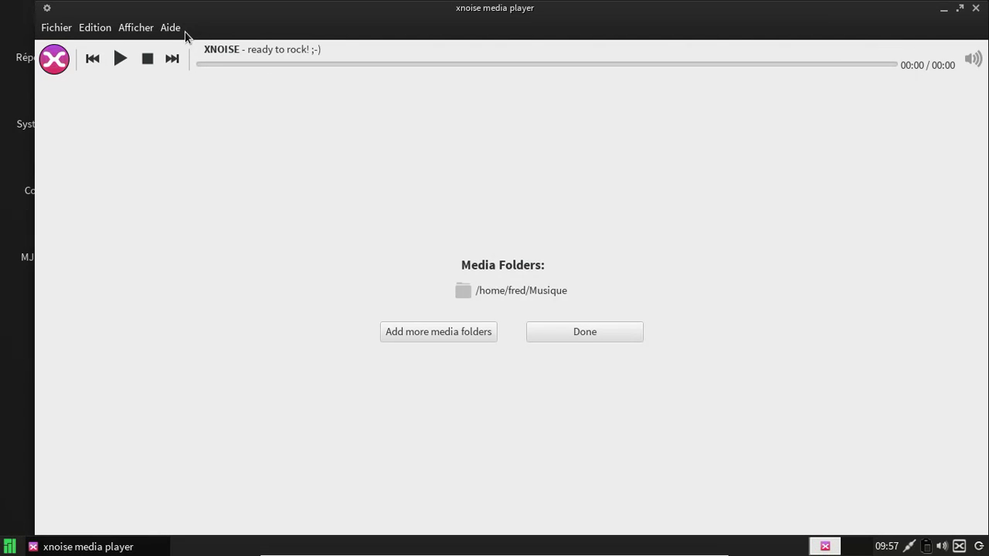
{"action": "left_click", "coordinate": [584, 332]}
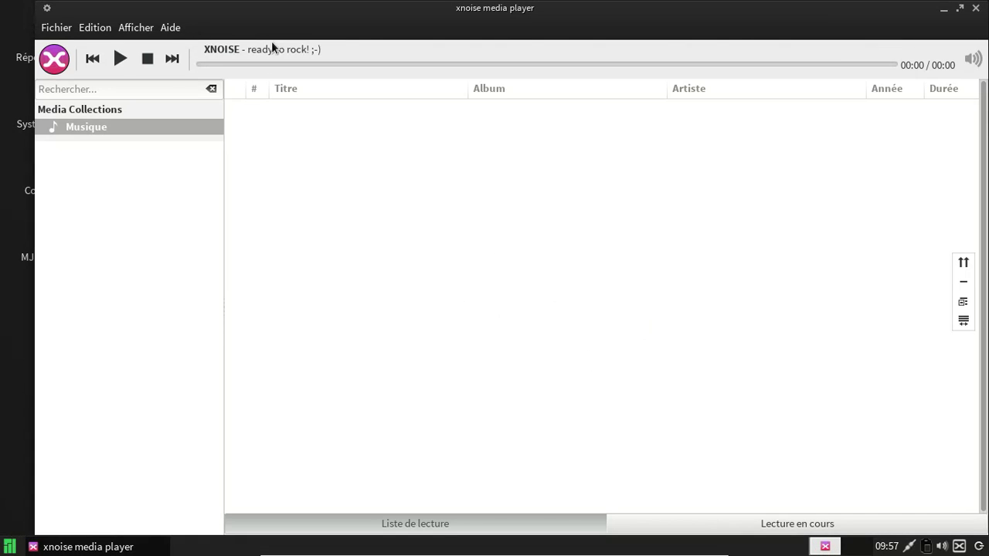
View Xnoise's about information, dismiss it and close the player window
{"action": "left_click", "coordinate": [170, 28]}
{"action": "left_click", "coordinate": [203, 91]}
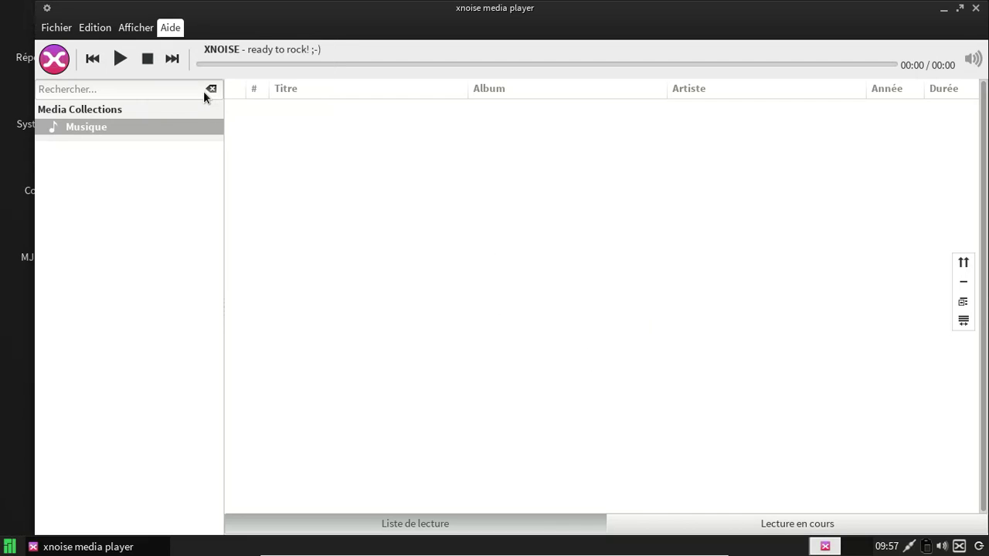
{"action": "left_click", "coordinate": [622, 364]}
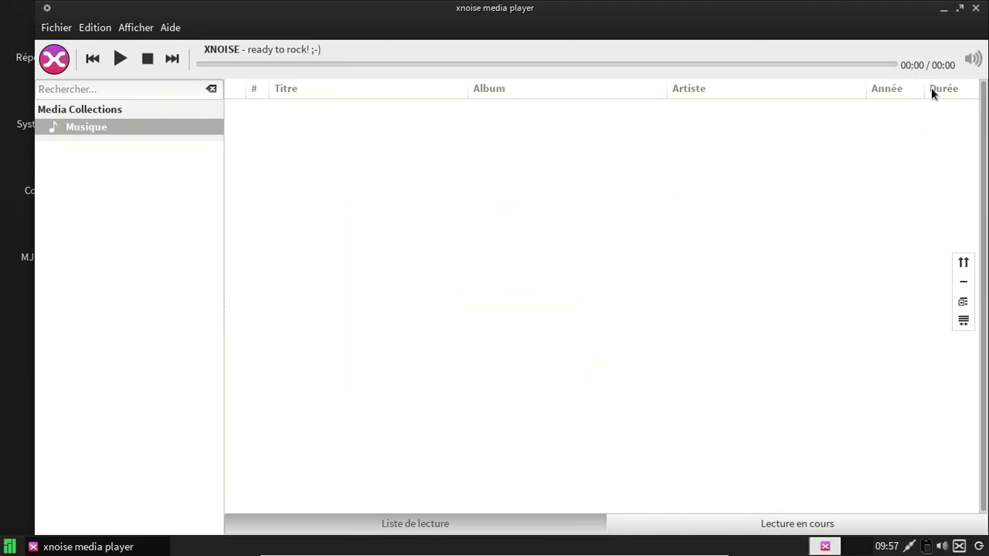
{"action": "left_click", "coordinate": [976, 9]}
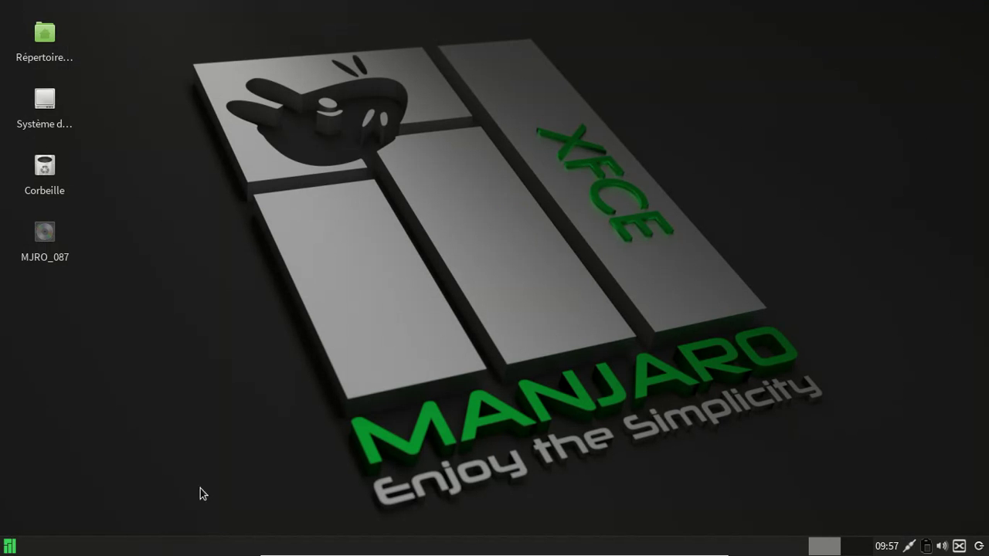
Launch the VLC media player, save its network access policy with media information downloads allowed, and show its version details
{"action": "left_click", "coordinate": [11, 546]}
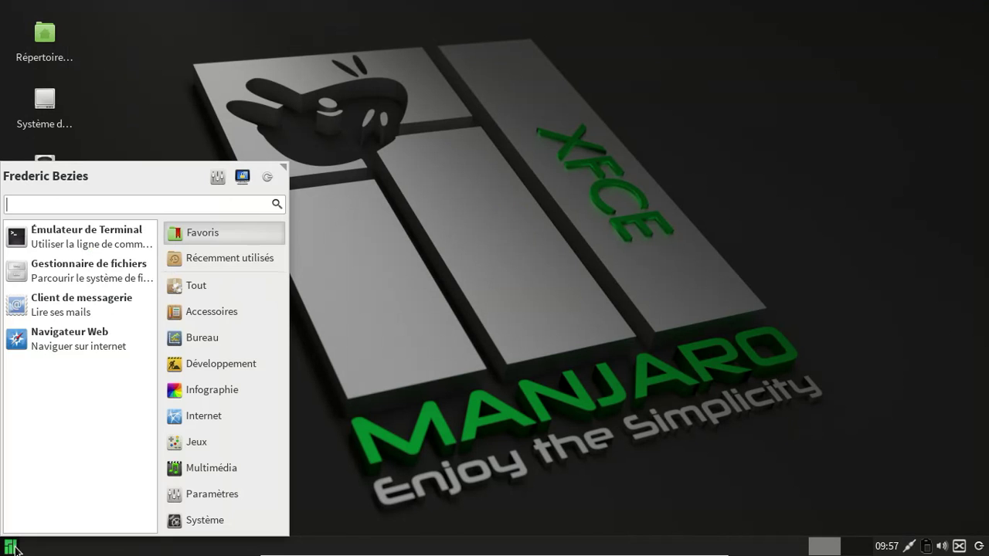
{"action": "left_click", "coordinate": [230, 470]}
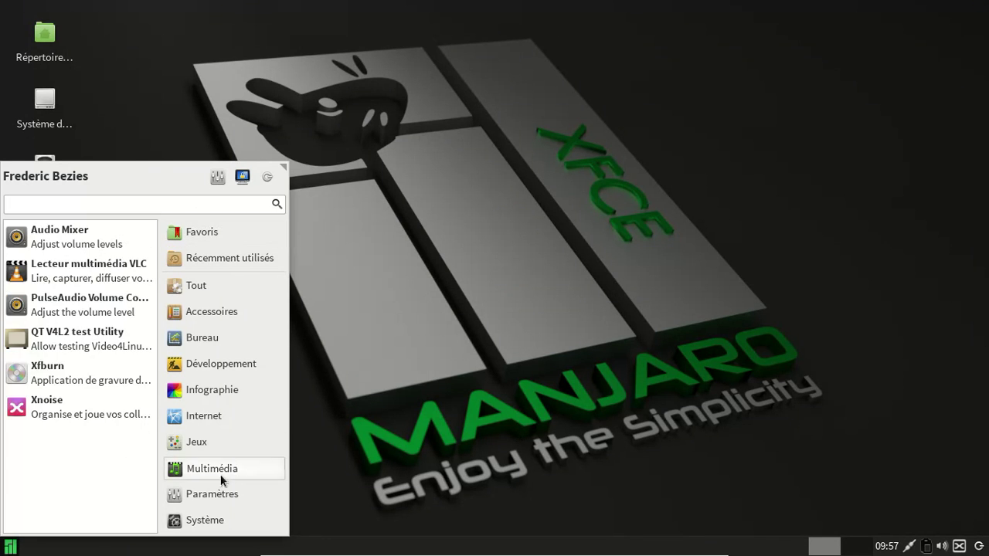
{"action": "left_click", "coordinate": [84, 269]}
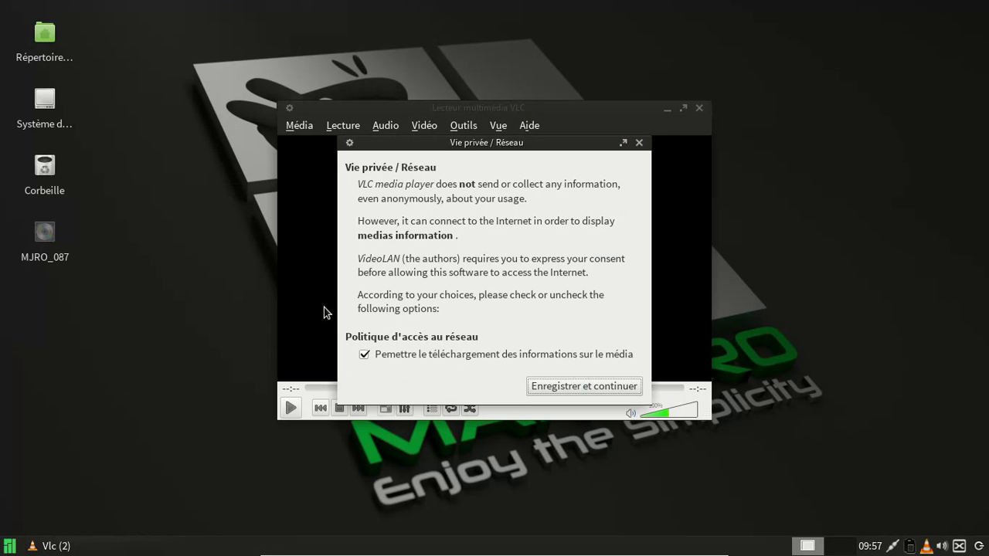
{"action": "left_click", "coordinate": [574, 386]}
{"action": "left_click", "coordinate": [529, 125]}
{"action": "left_click", "coordinate": [545, 172]}
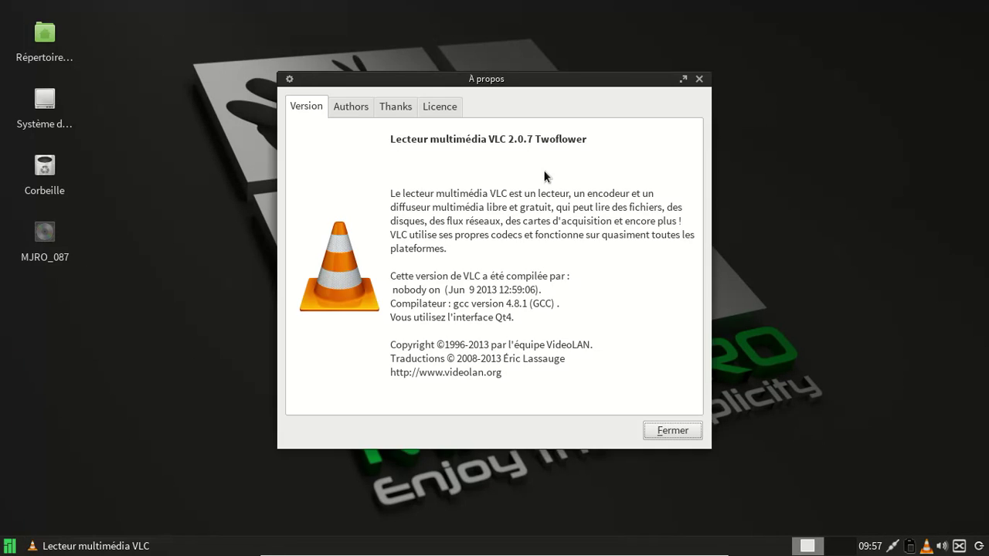
Close VLC and its version details, and quit the Xnoise instance still running in the background
{"action": "left_click", "coordinate": [694, 431]}
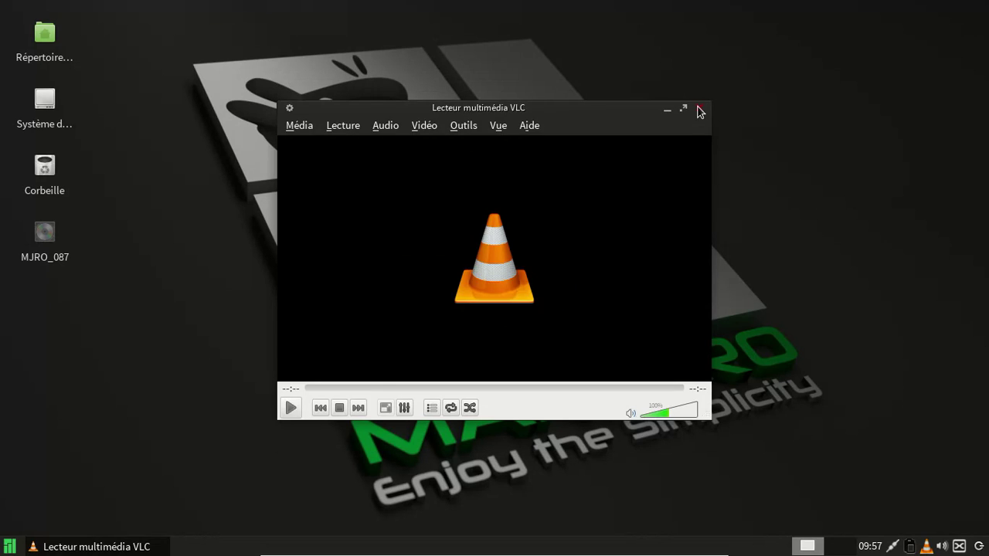
{"action": "left_click", "coordinate": [698, 108]}
{"action": "right_click", "coordinate": [959, 546]}
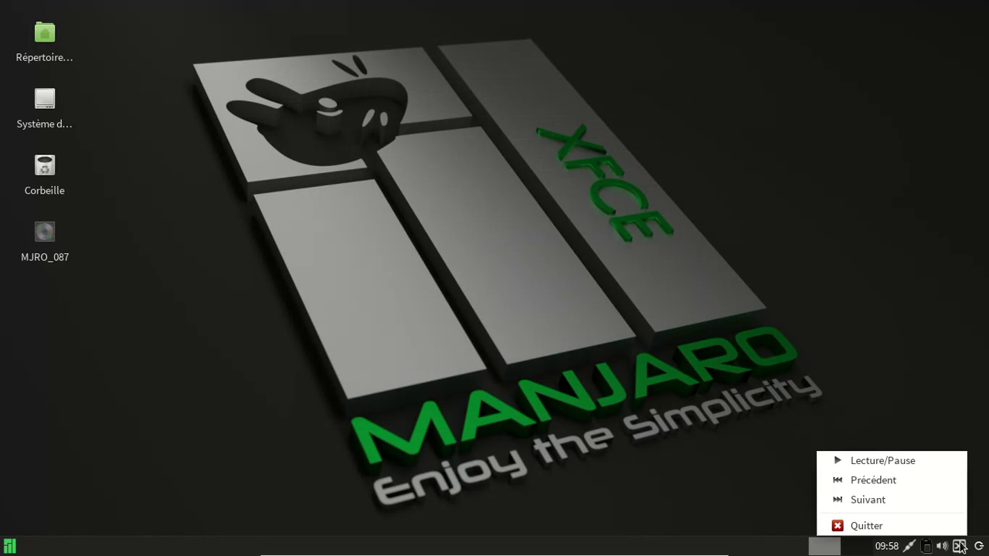
{"action": "left_click", "coordinate": [922, 525]}
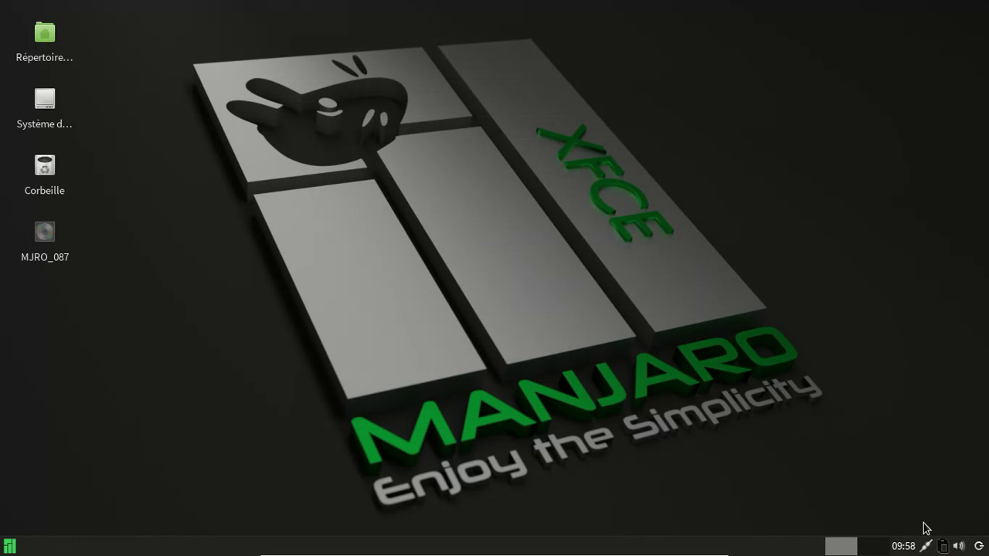
Look through the Jeux and Système application categories and launch the Octopi package manager
{"action": "left_click", "coordinate": [11, 546]}
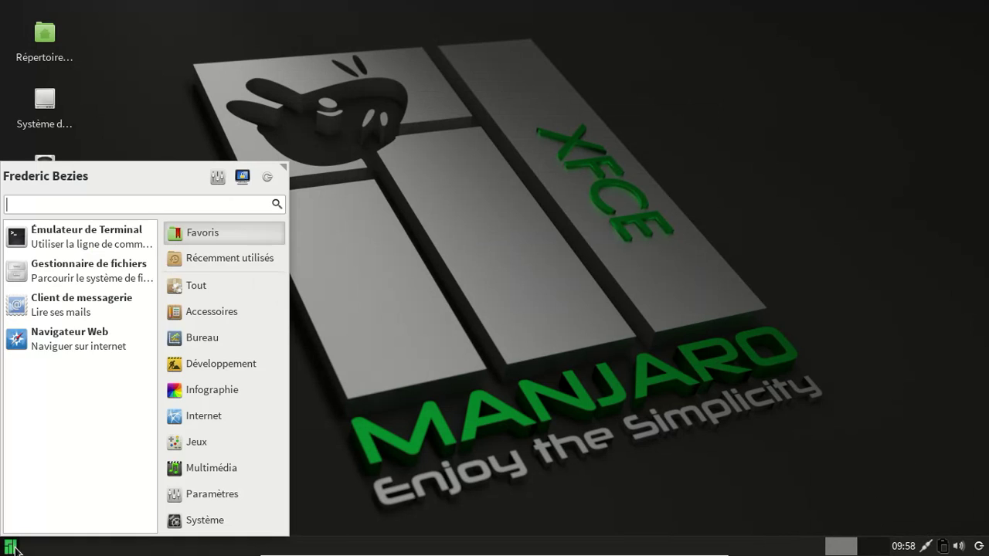
{"action": "left_click", "coordinate": [225, 446]}
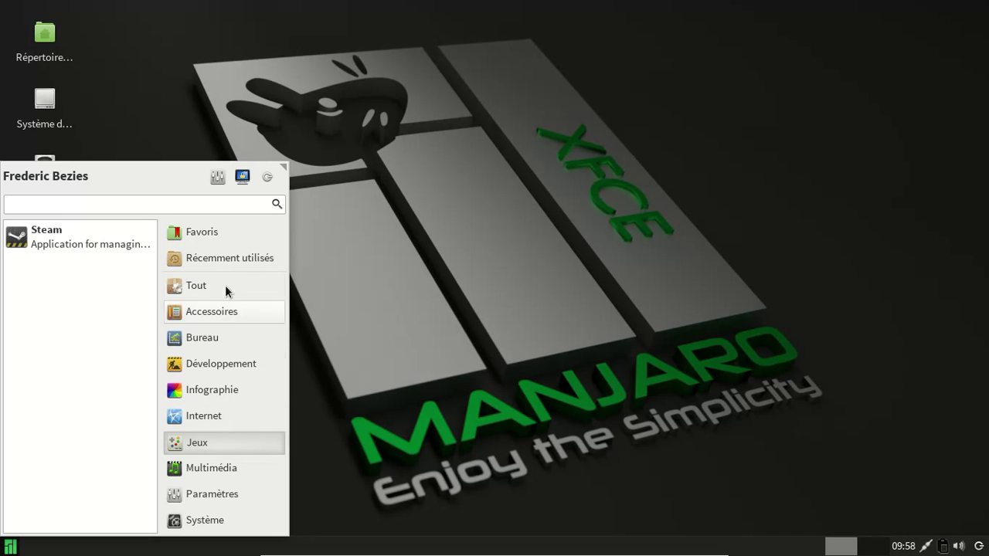
{"action": "left_click", "coordinate": [212, 521]}
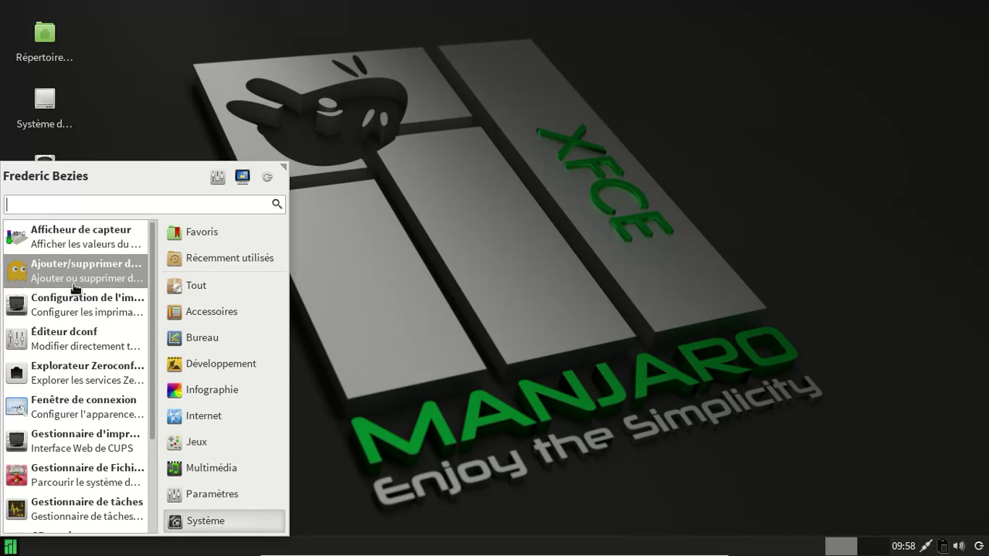
{"action": "left_click", "coordinate": [70, 262]}
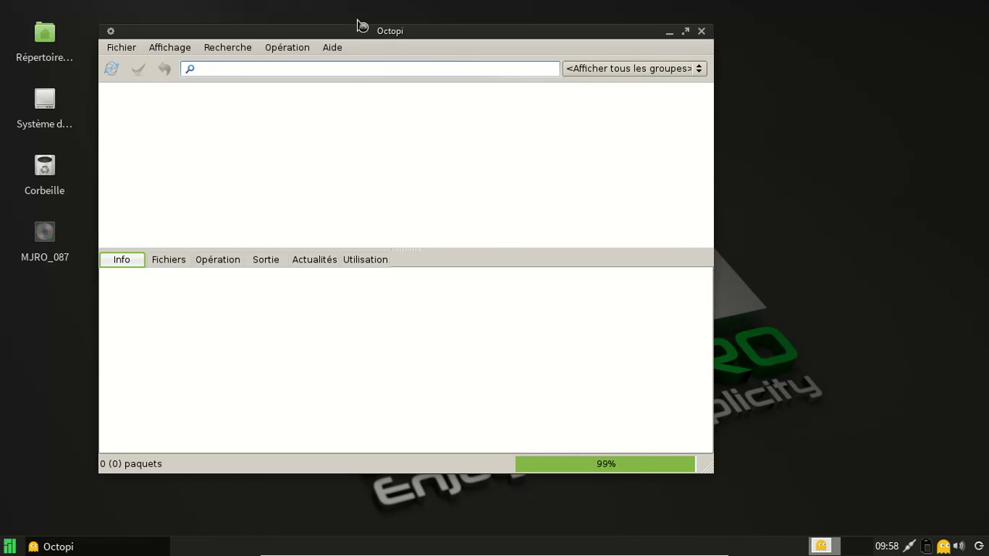
Move the Octopi window toward the middle of the desktop, view its version information and dismiss it
{"action": "left_click_drag", "start_coordinate": [388, 31], "coordinate": [453, 72]}
{"action": "left_click", "coordinate": [392, 80]}
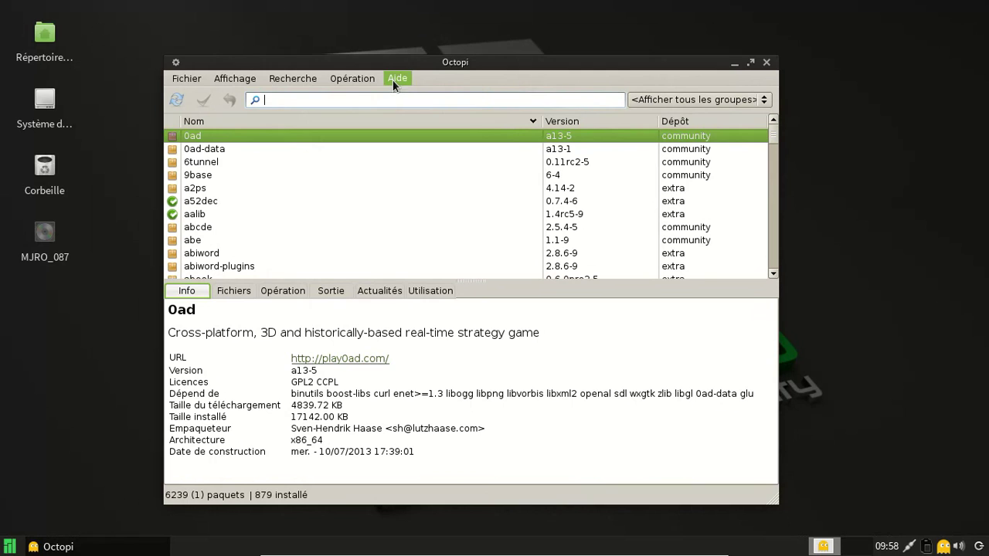
{"action": "left_click", "coordinate": [399, 112]}
{"action": "left_click", "coordinate": [545, 312]}
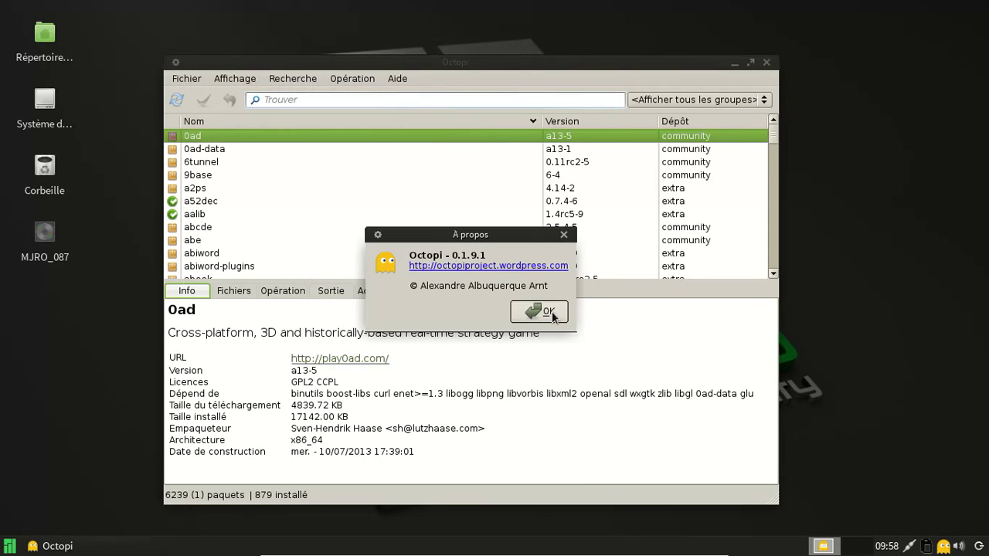
Synchronise Octopi's package databases, authorising the update with the administrator password
{"action": "left_click", "coordinate": [185, 102]}
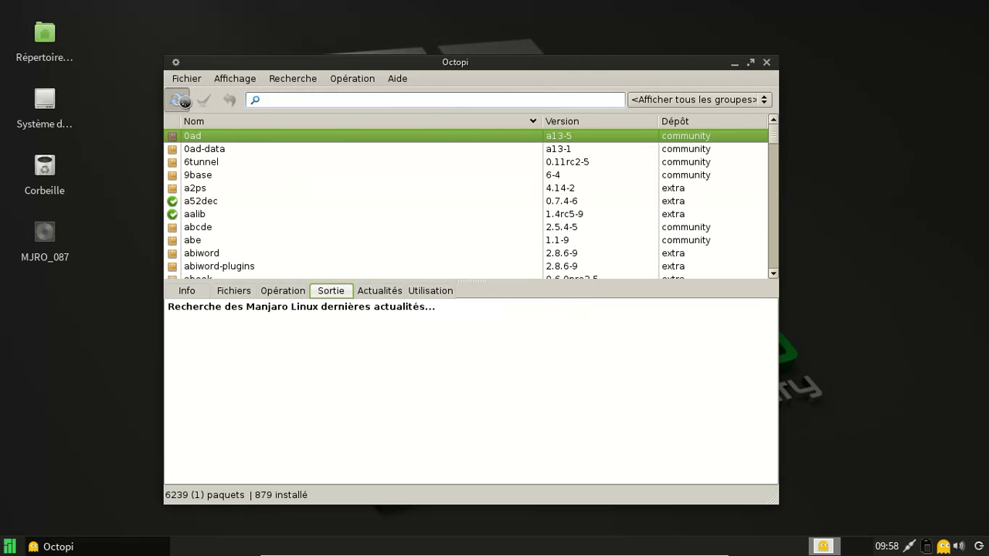
{"action": "type", "text": "******"}
{"action": "key", "text": "Return"}
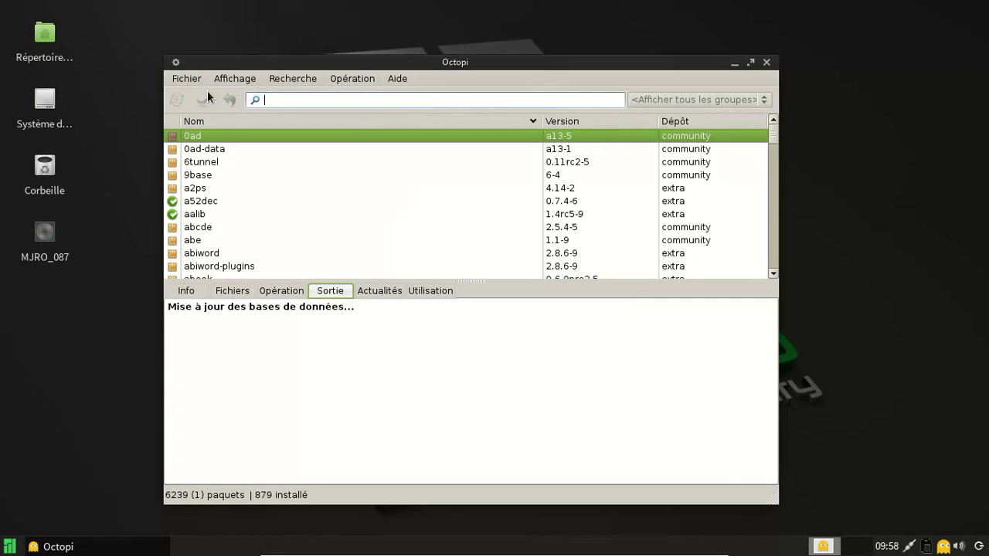
Run a full system update following the database synchronisation
{"action": "left_click", "coordinate": [186, 80]}
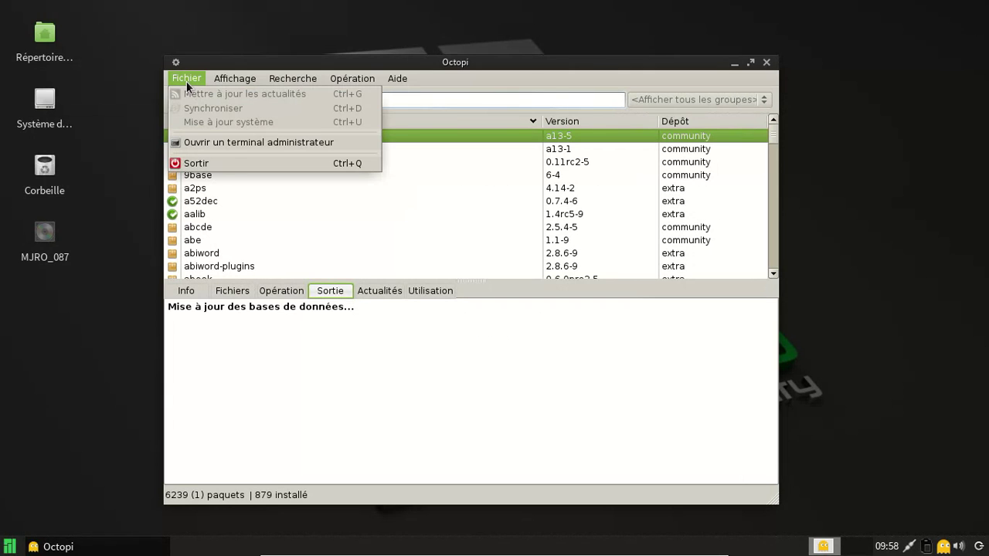
{"action": "left_click", "coordinate": [184, 80]}
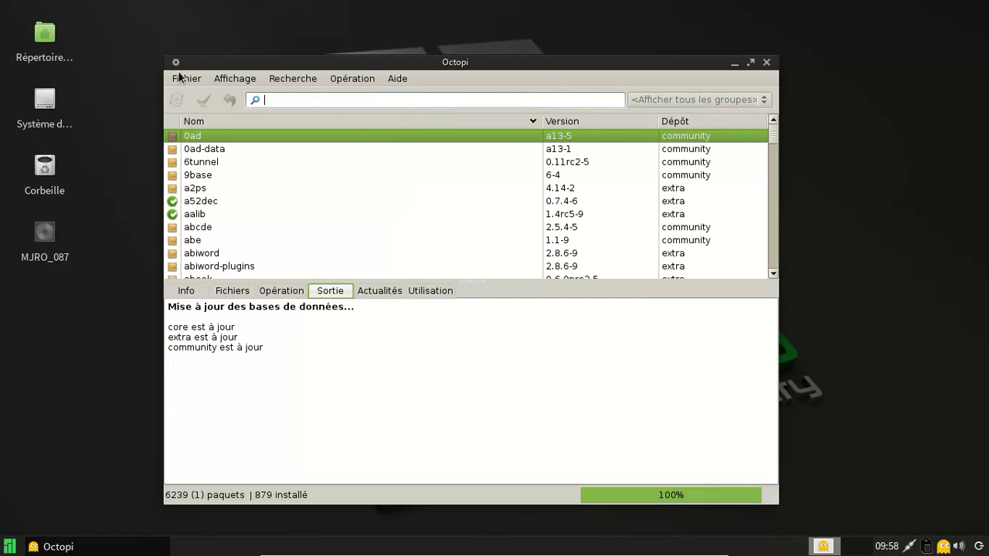
{"action": "left_click", "coordinate": [178, 77]}
{"action": "left_click", "coordinate": [190, 121]}
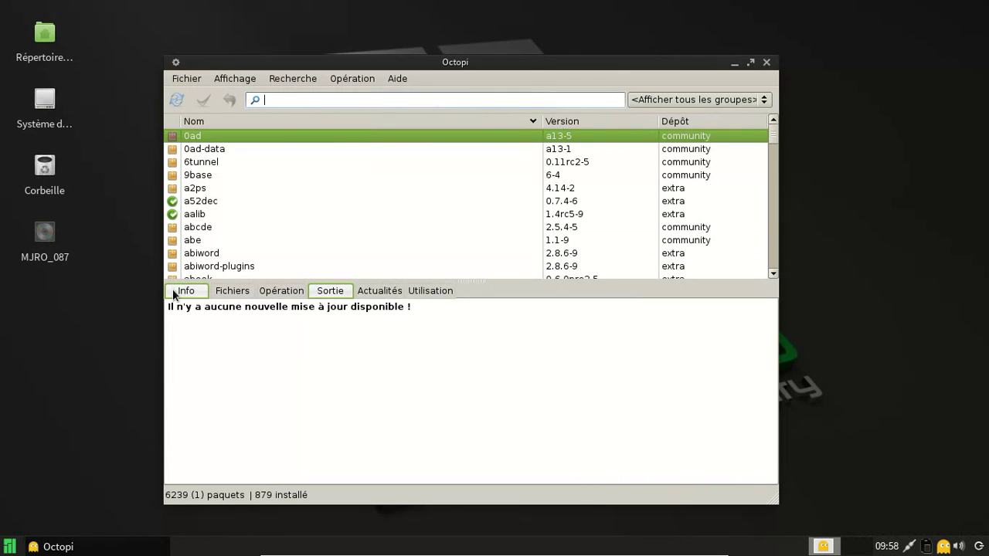
Search the packages for steam and mark the steam package for removal
{"action": "type", "text": "st"}
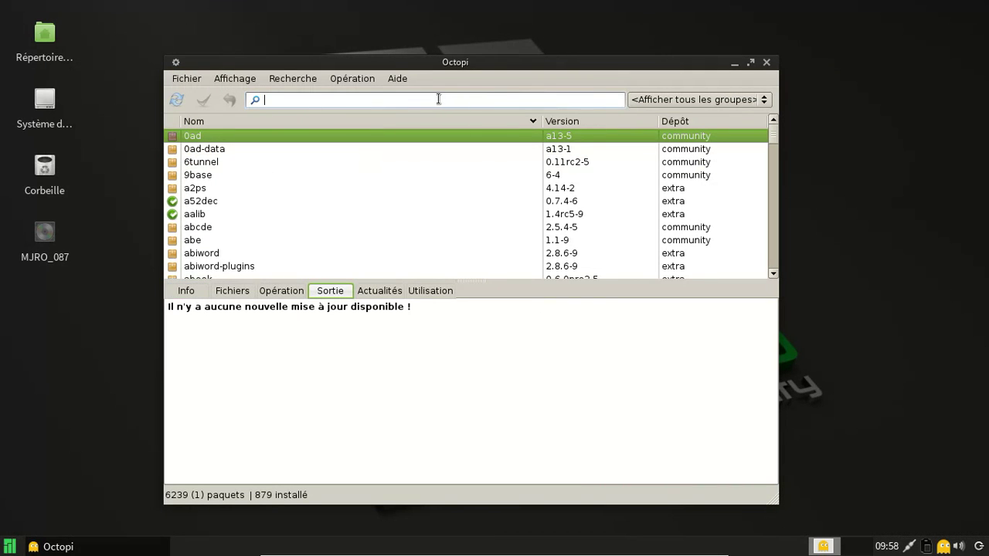
{"action": "type", "text": "eam"}
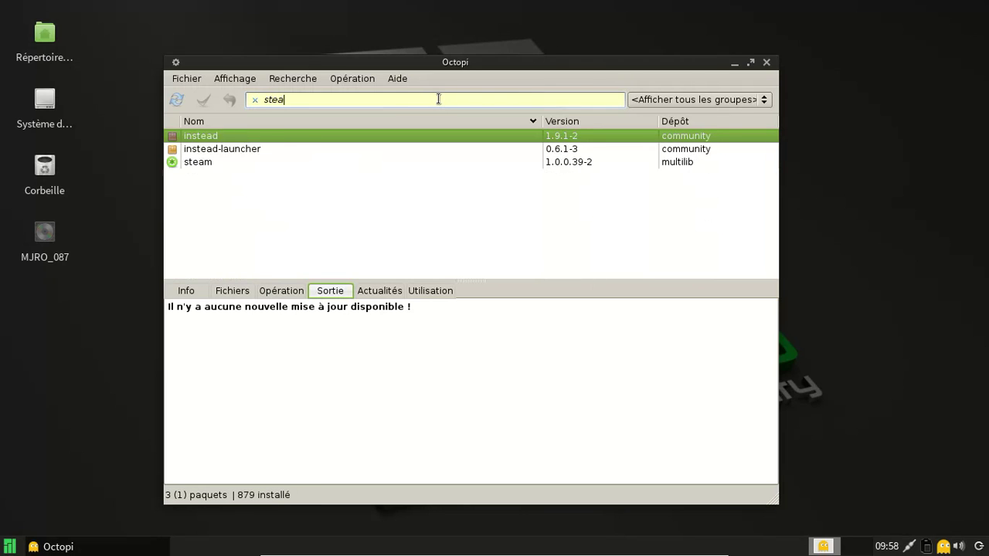
{"action": "right_click", "coordinate": [315, 135]}
{"action": "left_click", "coordinate": [335, 175]}
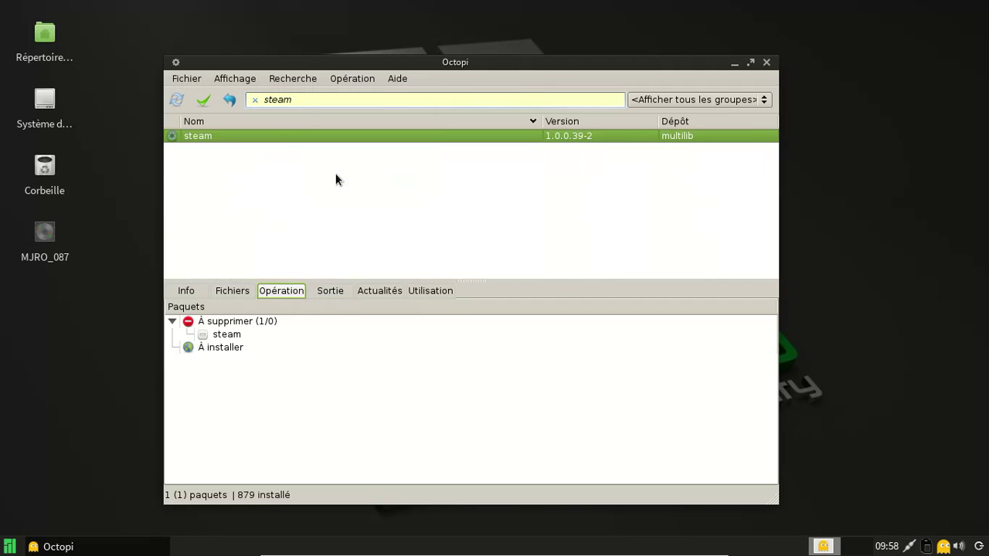
Apply the pending removal of steam and zenity, confirming it and authorising with the administrator password
{"action": "left_click", "coordinate": [210, 101]}
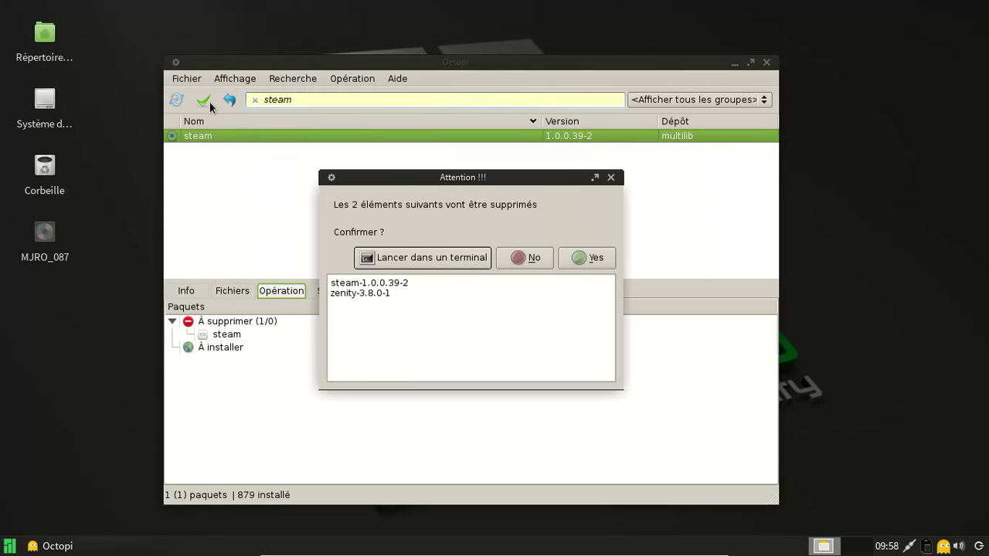
{"action": "left_click", "coordinate": [585, 257]}
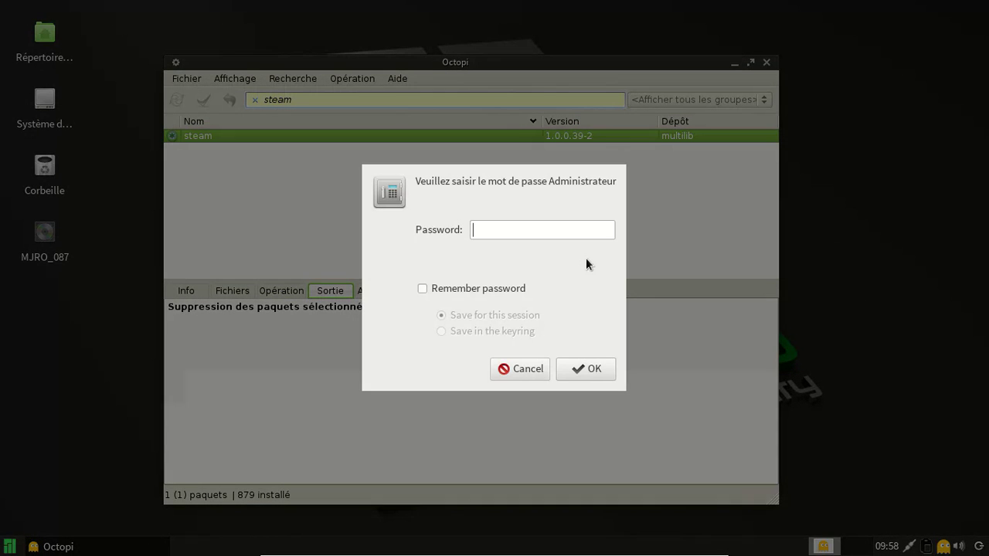
{"action": "type", "text": "*******"}
{"action": "key", "text": "Return"}
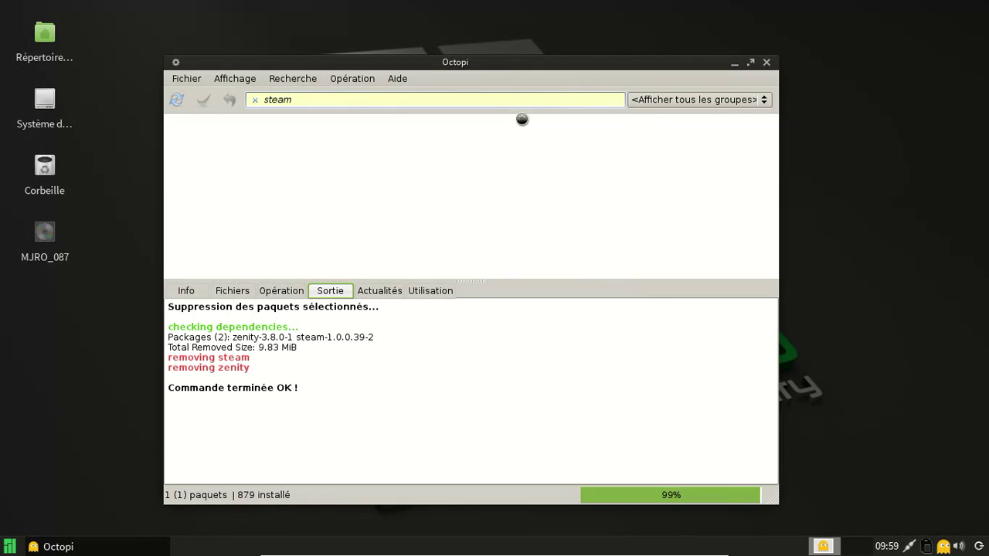
Clear the steam search, switch the package group to Yaourt and search for artefetcher
{"action": "left_click", "coordinate": [254, 101]}
{"action": "left_click", "coordinate": [699, 99]}
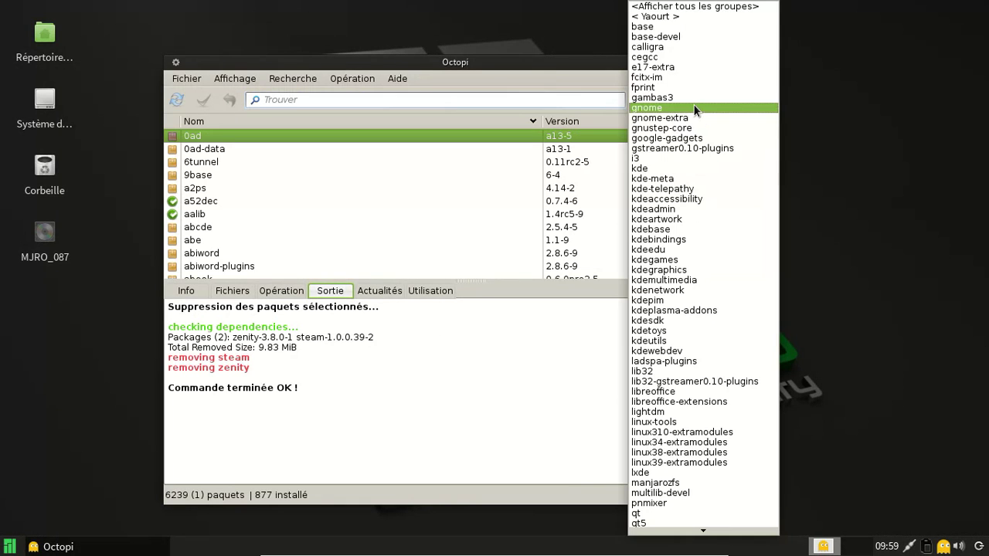
{"action": "left_click", "coordinate": [683, 17]}
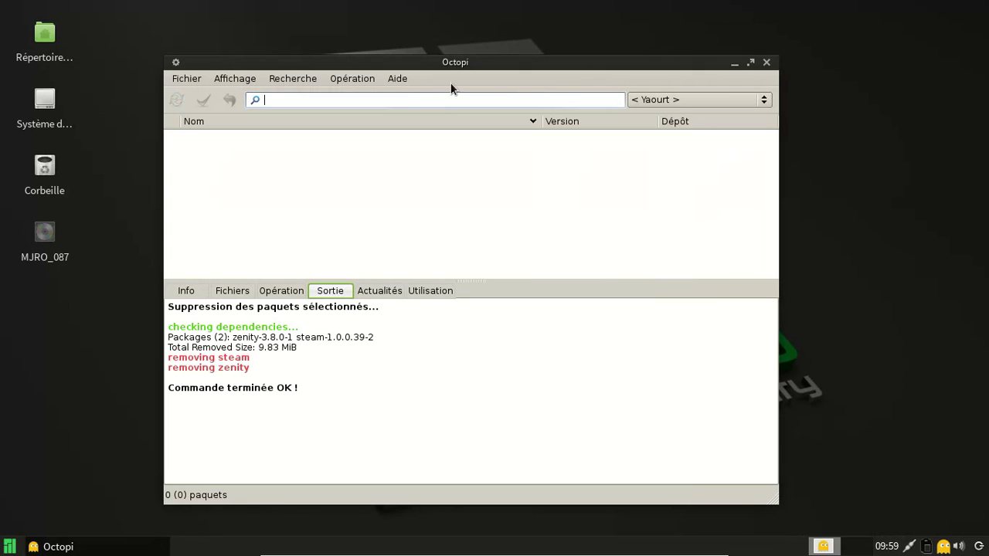
{"action": "type", "text": "artefetcher"}
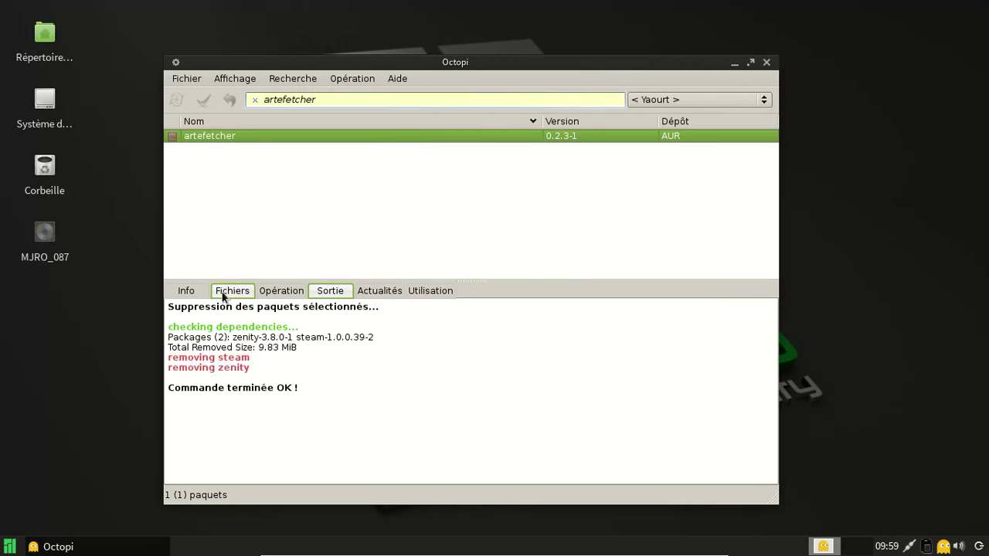
Look through the artefetcher description, its files, the pending operations, output, news and usage help
{"action": "left_click", "coordinate": [201, 293]}
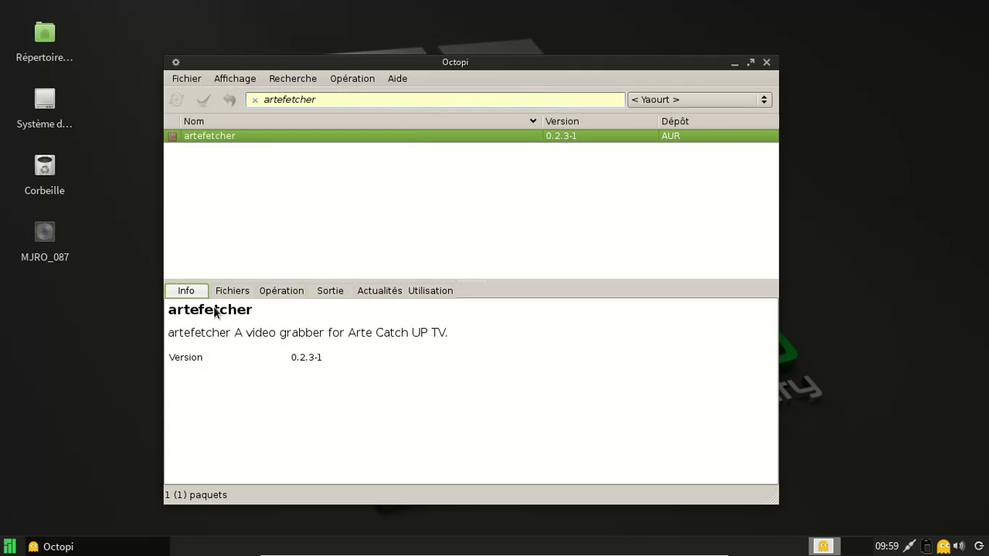
{"action": "left_click", "coordinate": [223, 292]}
{"action": "left_click", "coordinate": [265, 289]}
{"action": "left_click", "coordinate": [322, 291]}
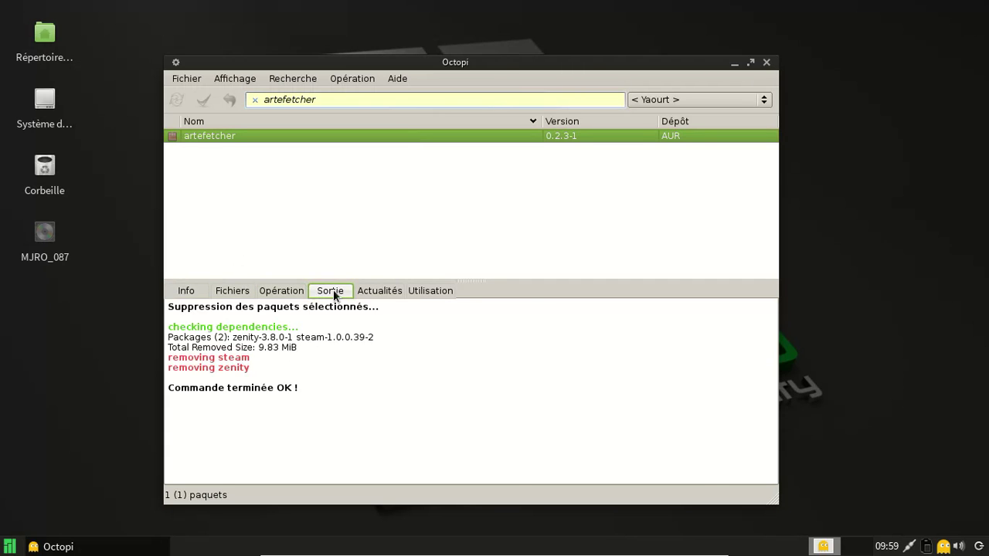
{"action": "left_click", "coordinate": [364, 289]}
{"action": "left_click", "coordinate": [417, 292]}
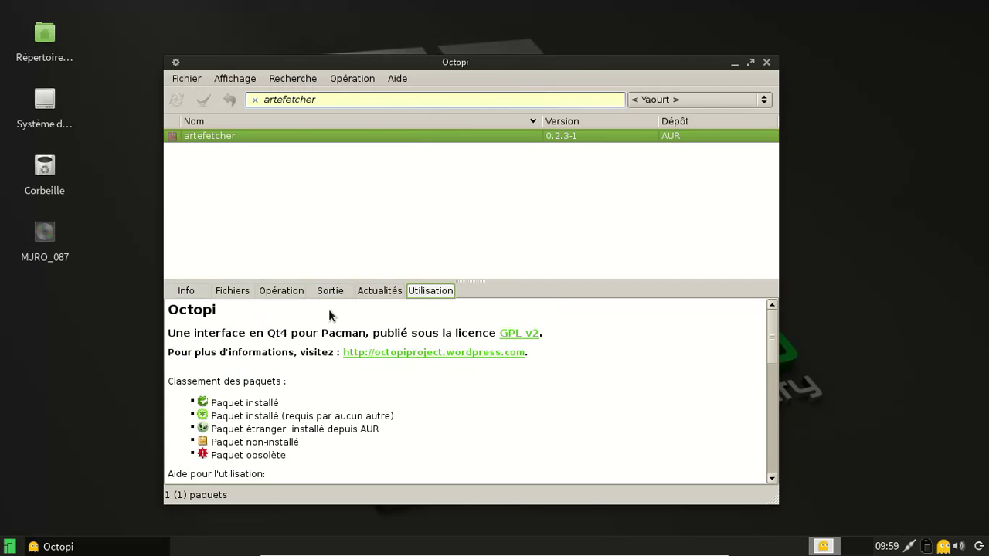
{"action": "left_click", "coordinate": [185, 291]}
Start installing artefetcher from the AUR, authorising it with the administrator password
{"action": "right_click", "coordinate": [187, 135]}
{"action": "left_click", "coordinate": [193, 140]}
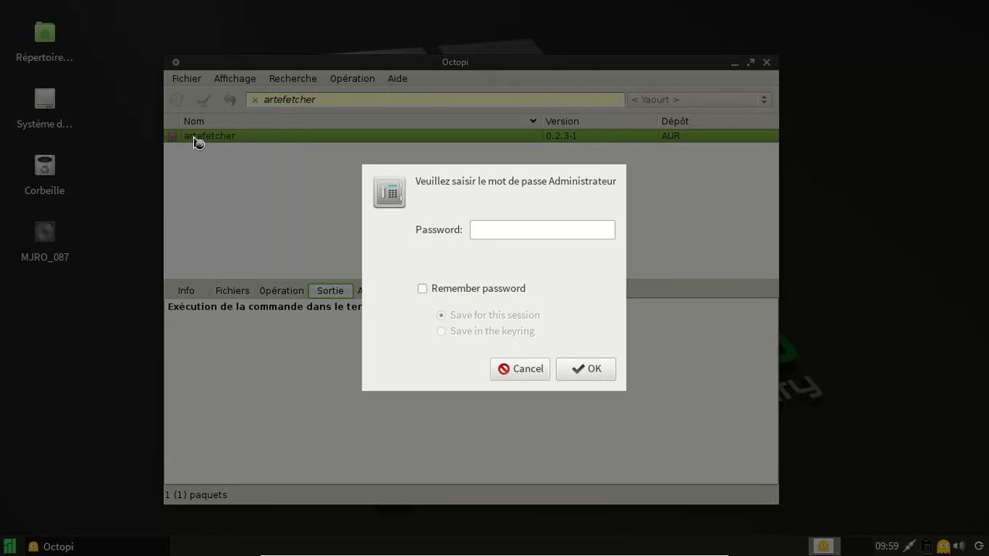
{"action": "type", "text": "••••••••"}
{"action": "key", "text": "Return"}
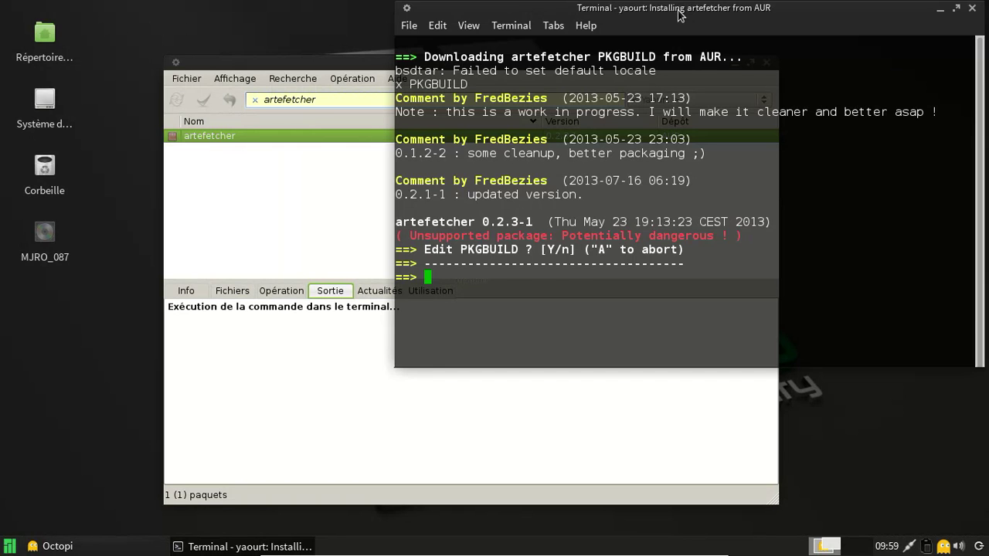
Decline editing the PKGBUILD, accept building and installing artefetcher, and dismiss the terminal once it ends
{"action": "type", "text": "n"}
{"action": "key", "text": "Return"}
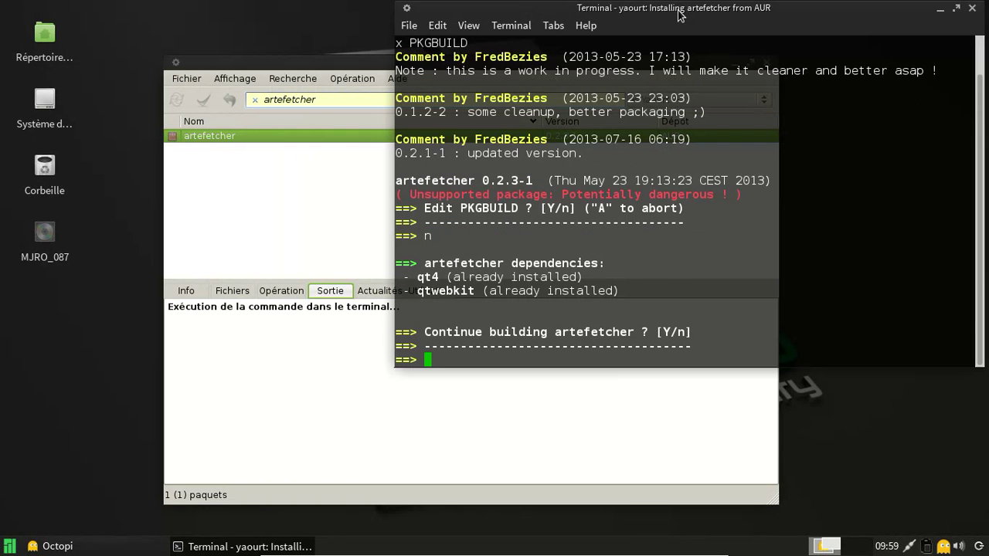
{"action": "key", "text": "Return"}
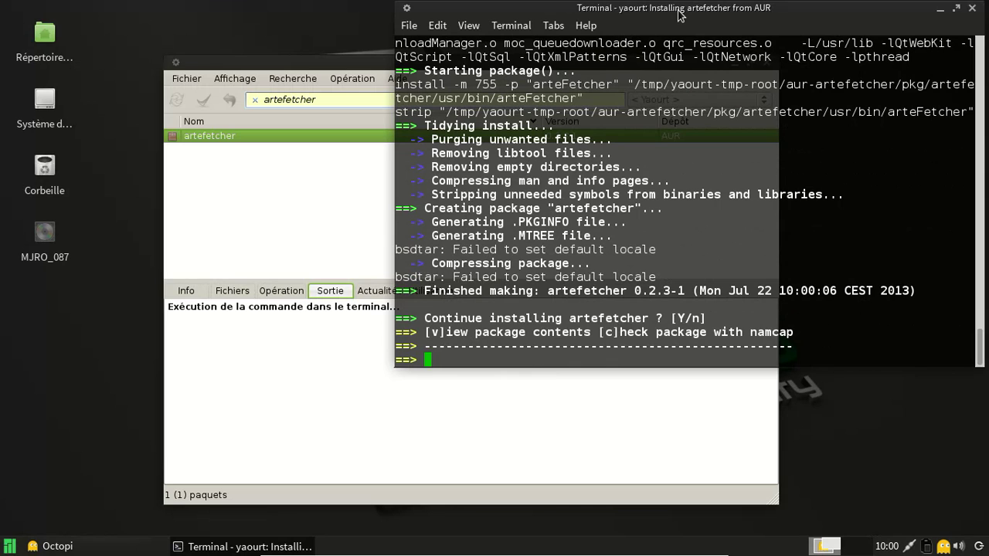
{"action": "type", "text": "y"}
{"action": "key", "text": "Return"}
{"action": "key", "text": "Return"}
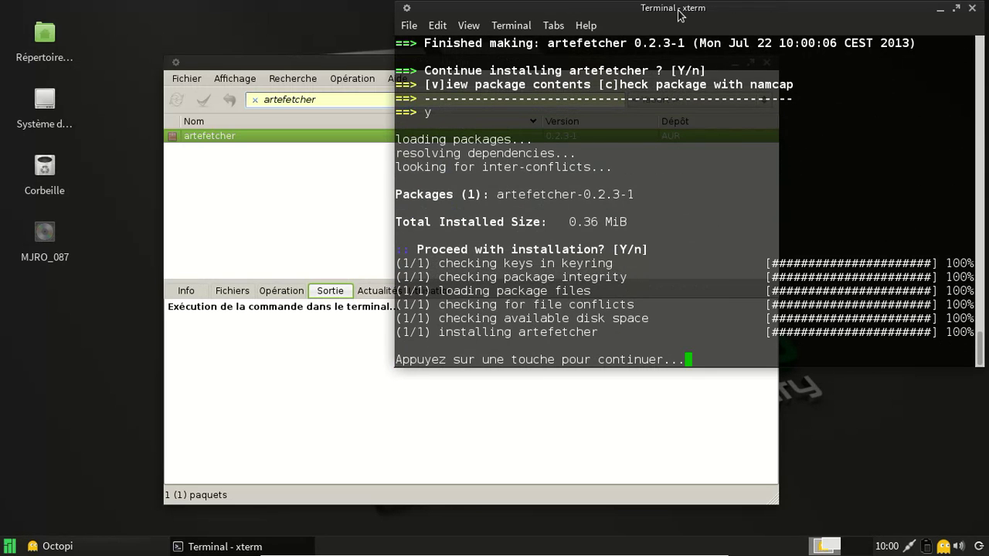
{"action": "key", "text": "Return"}
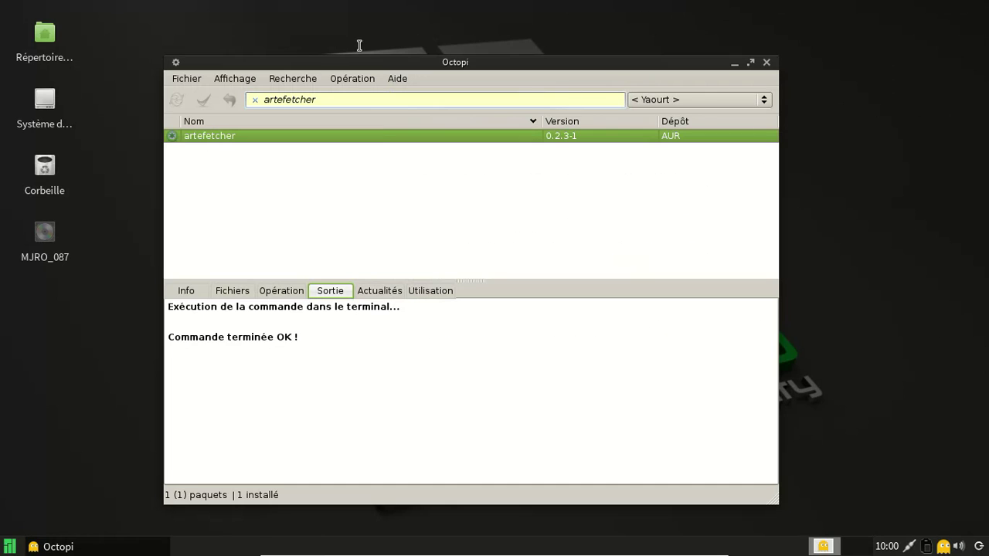
Examine the installed artefetcher package's description and its usr/bin and usr/share files, plus the operation, output, news and usage views
{"action": "left_click", "coordinate": [183, 292]}
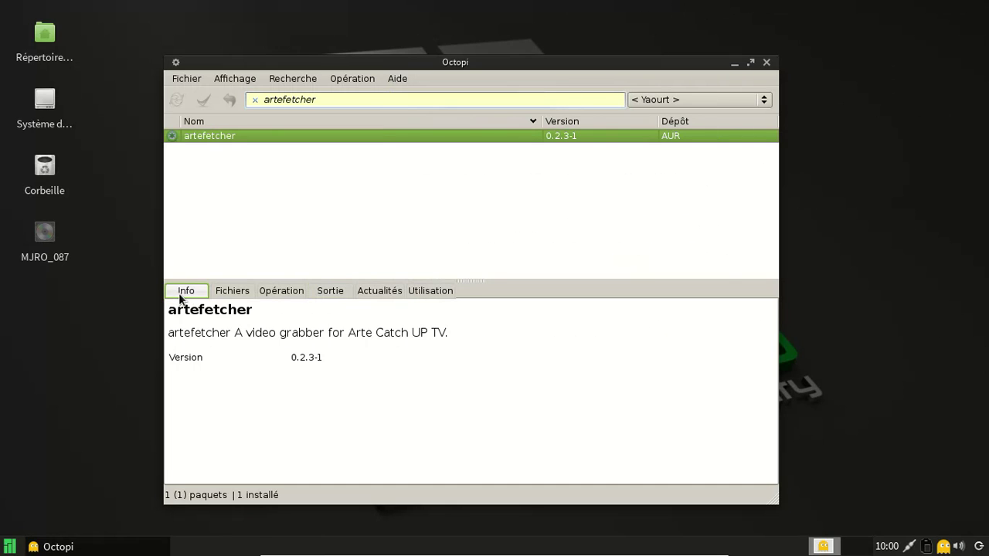
{"action": "left_click", "coordinate": [227, 292]}
{"action": "left_click", "coordinate": [173, 324]}
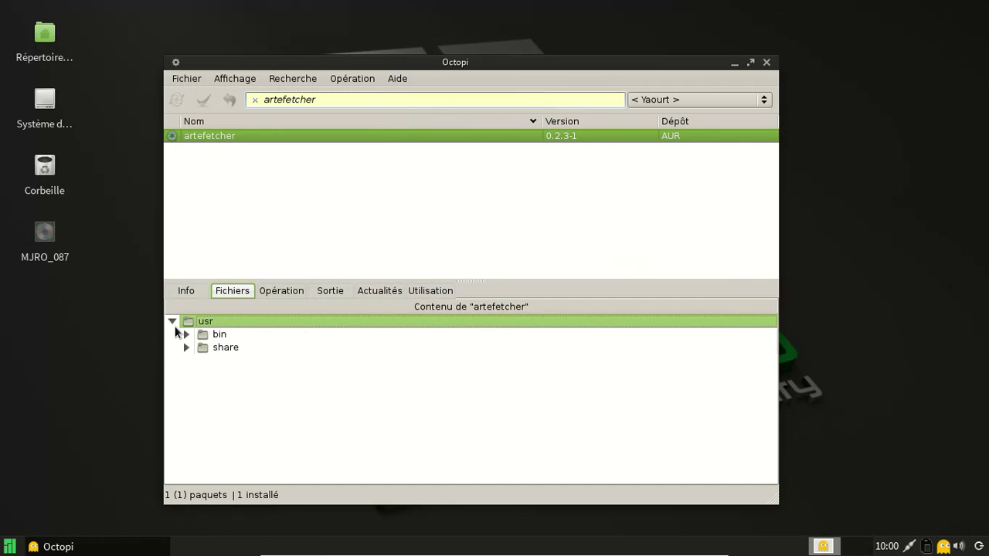
{"action": "left_click", "coordinate": [186, 335]}
{"action": "left_click", "coordinate": [186, 360]}
{"action": "left_click", "coordinate": [219, 347]}
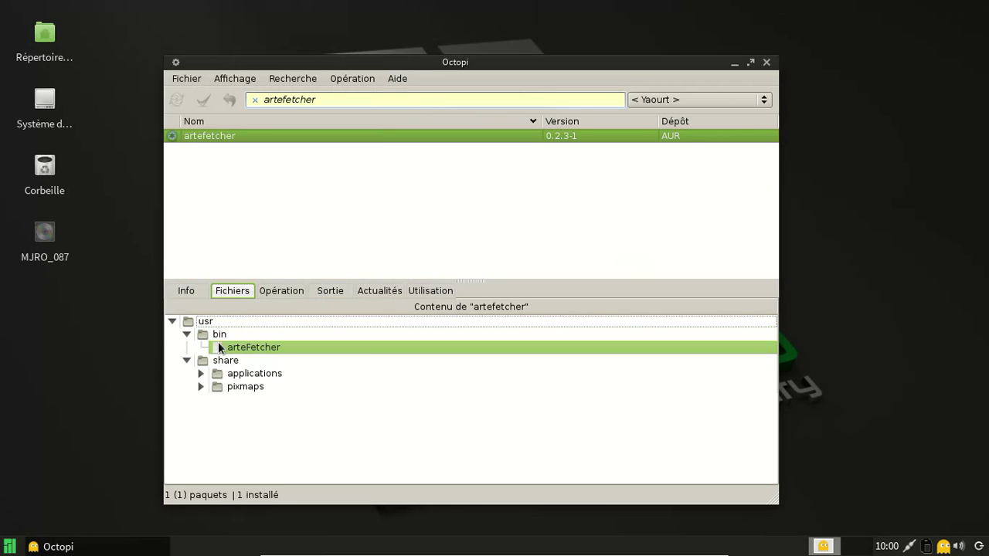
{"action": "left_click", "coordinate": [270, 292]}
{"action": "left_click", "coordinate": [324, 291]}
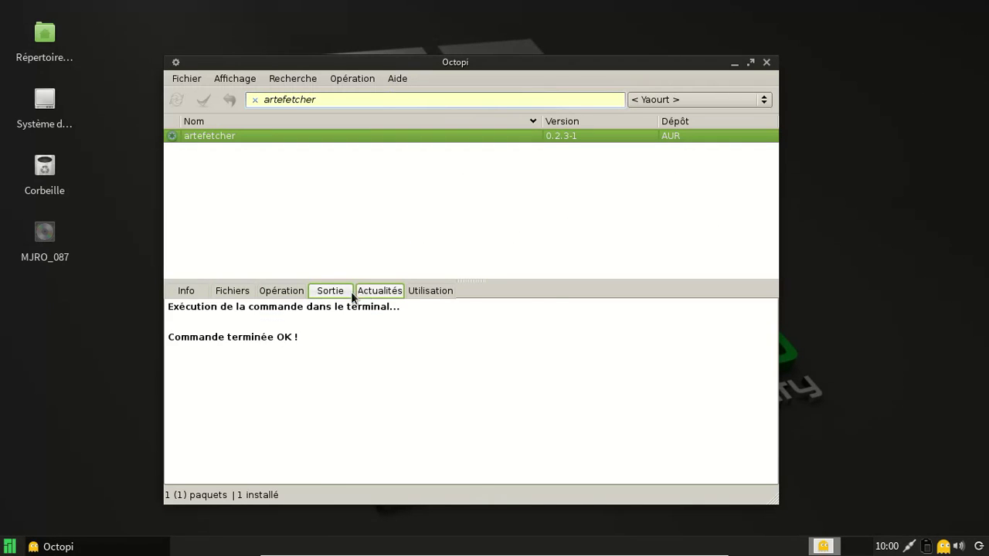
{"action": "left_click", "coordinate": [390, 292]}
{"action": "left_click", "coordinate": [417, 291]}
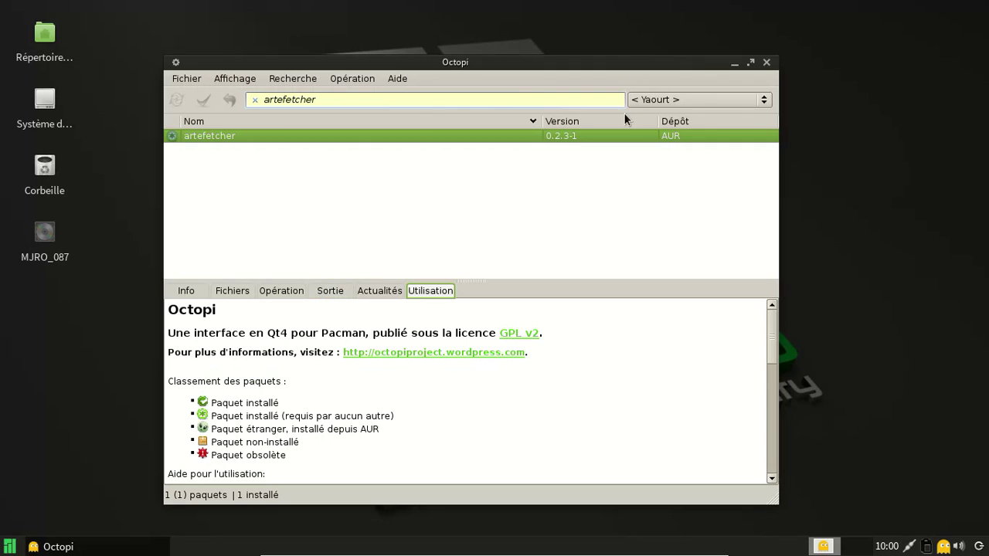
Clear the artefetcher search and launch Arte Fetcher from the Multimédia application category
{"action": "left_click", "coordinate": [254, 101]}
{"action": "left_click", "coordinate": [10, 546]}
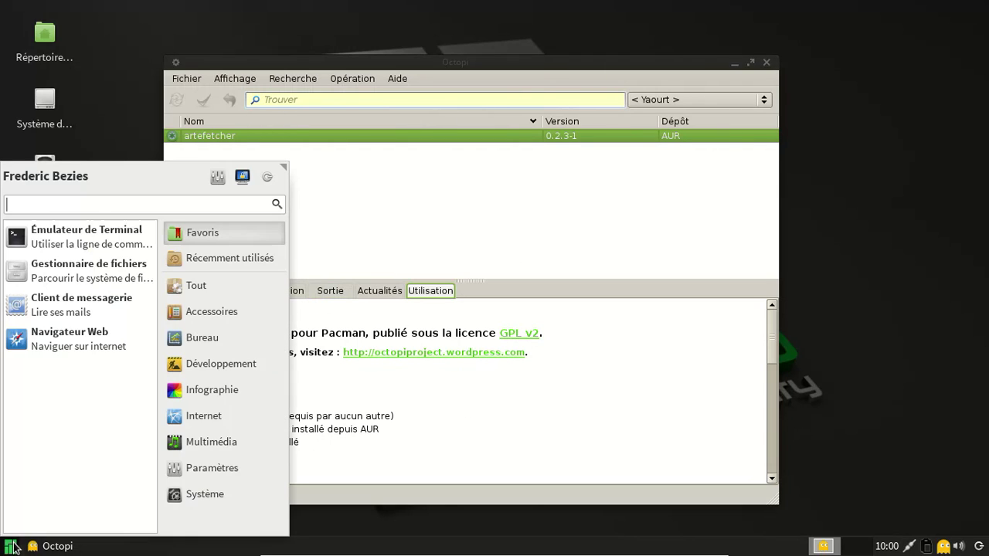
{"action": "left_click", "coordinate": [235, 438]}
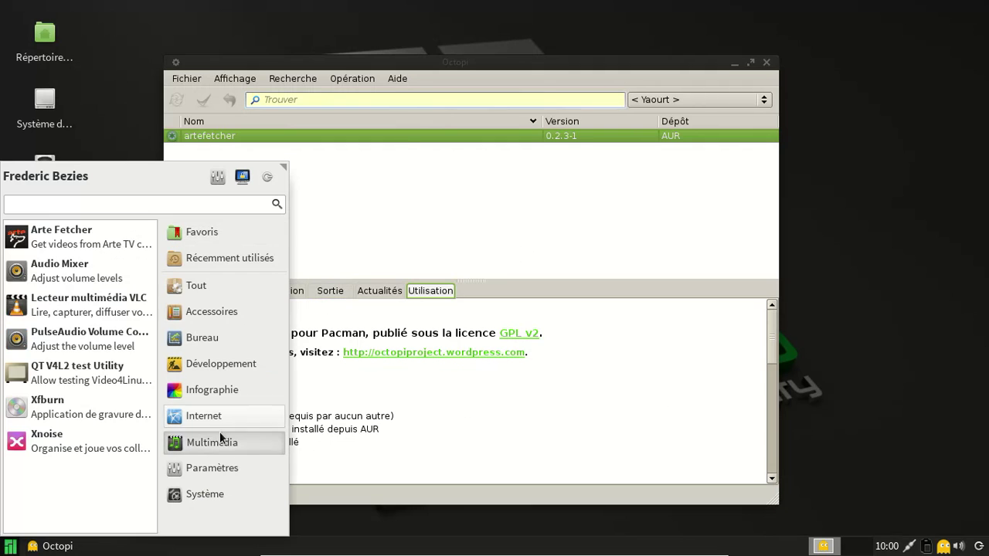
{"action": "left_click", "coordinate": [128, 243]}
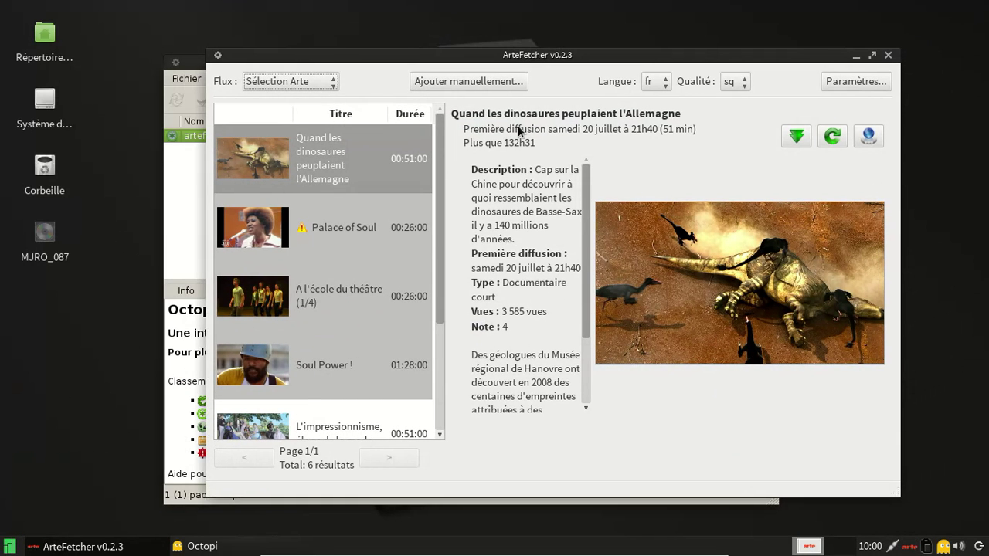
Browse the Sélection Arte programmes in ArteFetcher, viewing the details of each from Palace of Soul to Jackie Brown
{"action": "left_click", "coordinate": [378, 242]}
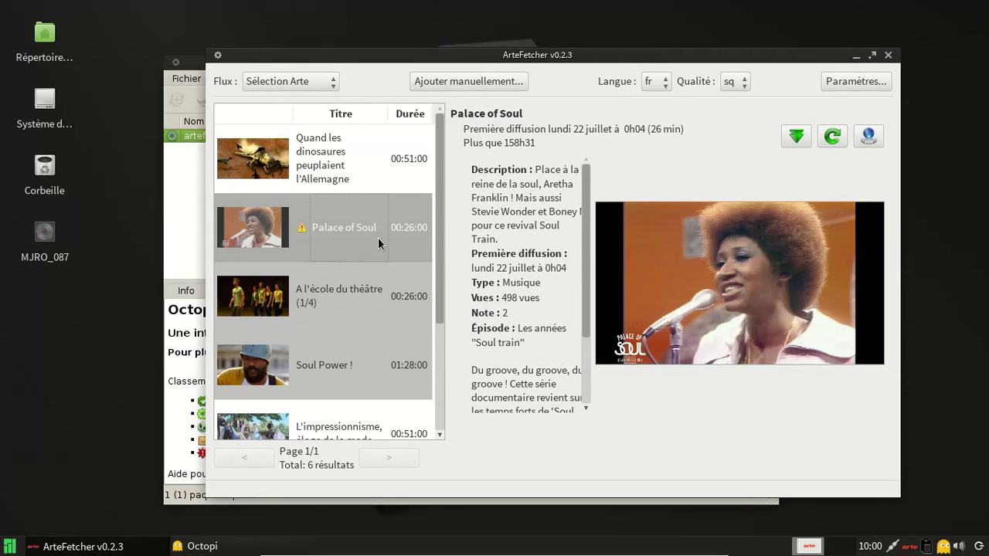
{"action": "scroll", "coordinate": [378, 237], "scroll_direction": "down", "scroll_amount": 3}
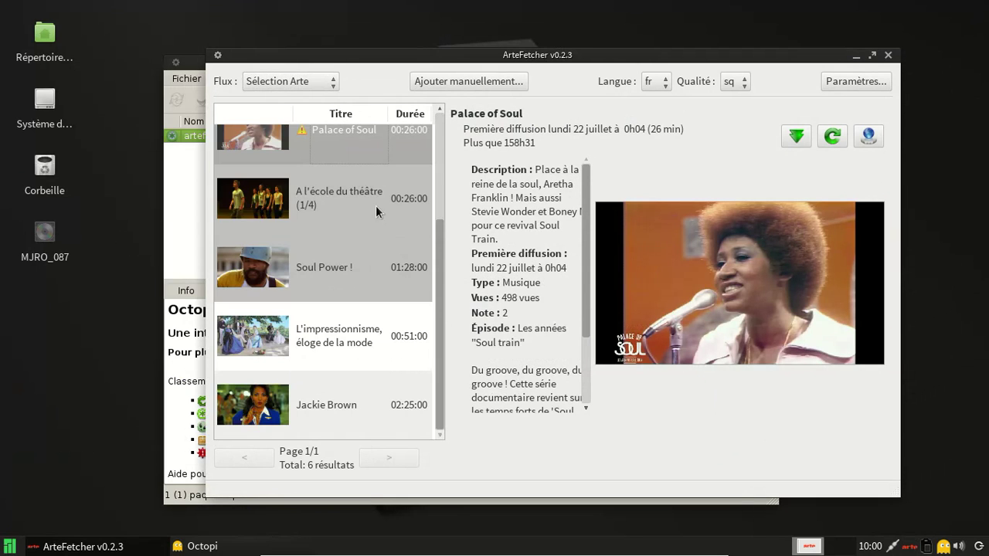
{"action": "left_click", "coordinate": [366, 197]}
{"action": "left_click", "coordinate": [360, 268]}
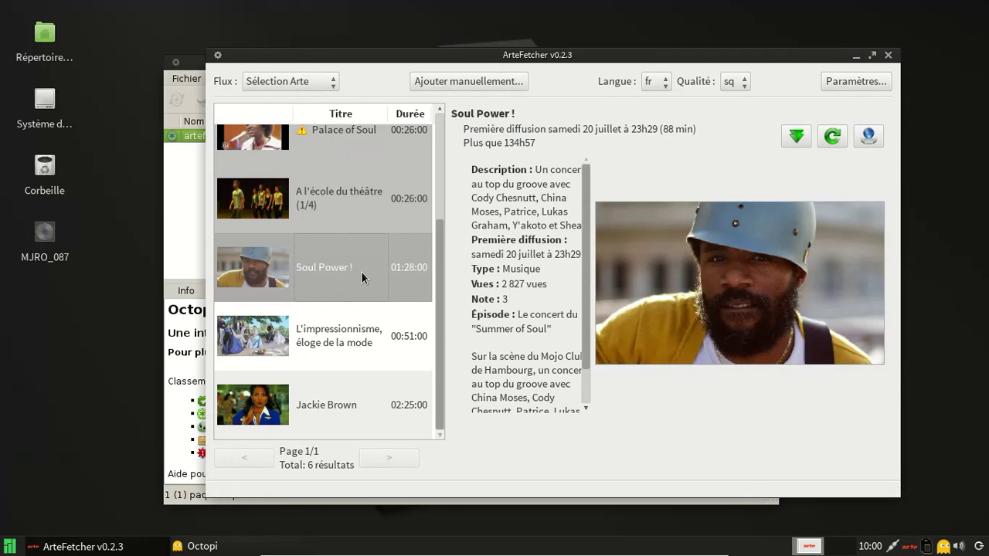
{"action": "left_click", "coordinate": [345, 337]}
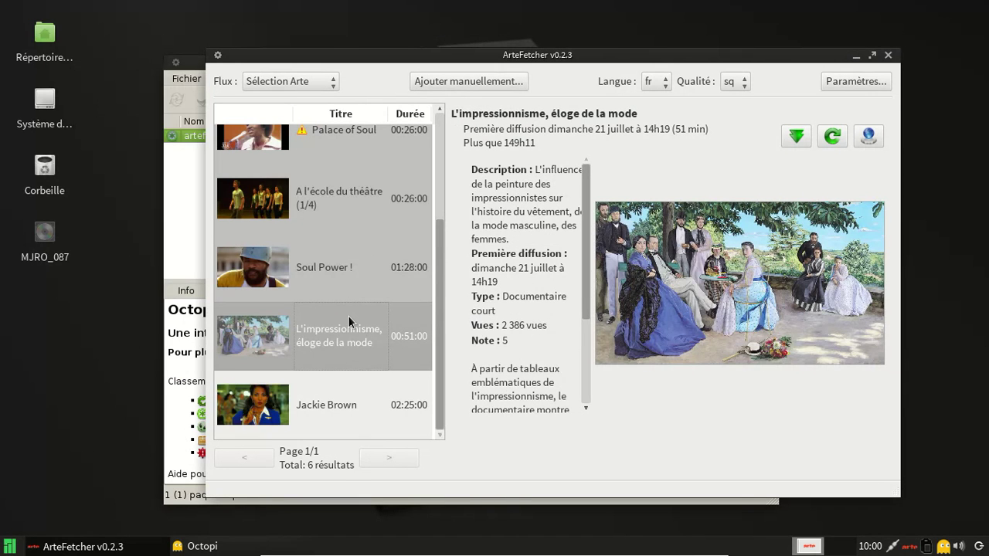
{"action": "left_click", "coordinate": [349, 400]}
{"action": "scroll", "coordinate": [435, 326], "scroll_direction": "up", "scroll_amount": 3}
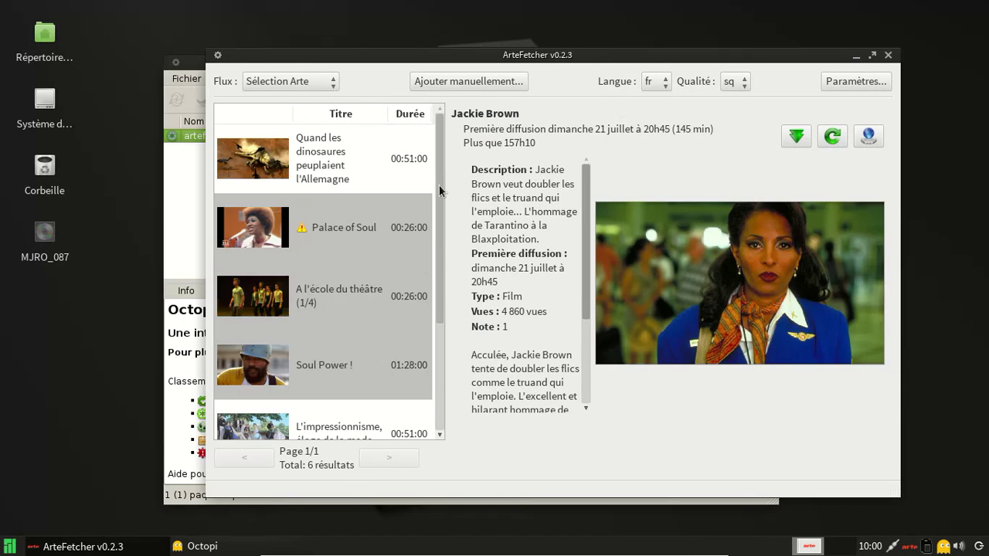
Switch the feed to Par date and on to Les plus récentes, and download the Karambolage programme
{"action": "left_click", "coordinate": [305, 82]}
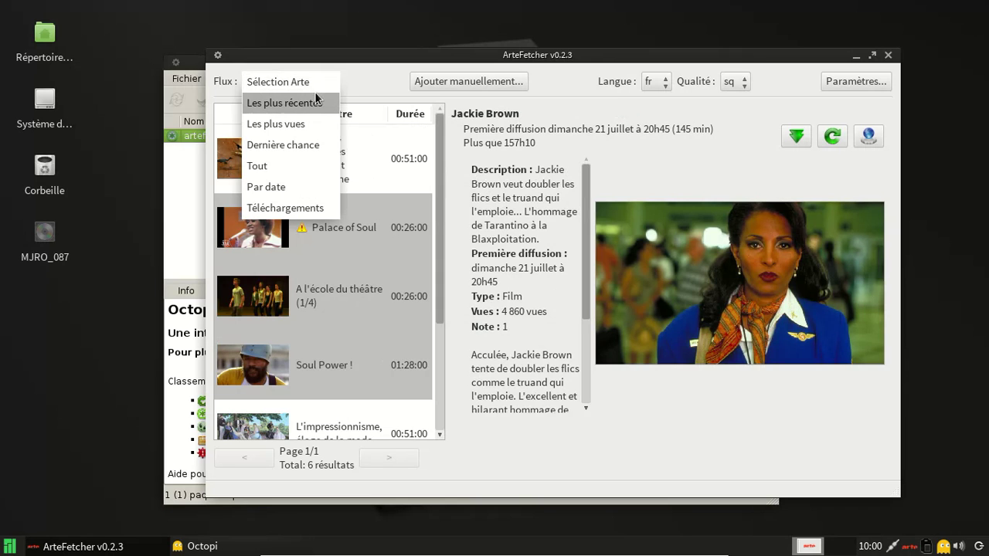
{"action": "left_click", "coordinate": [303, 192]}
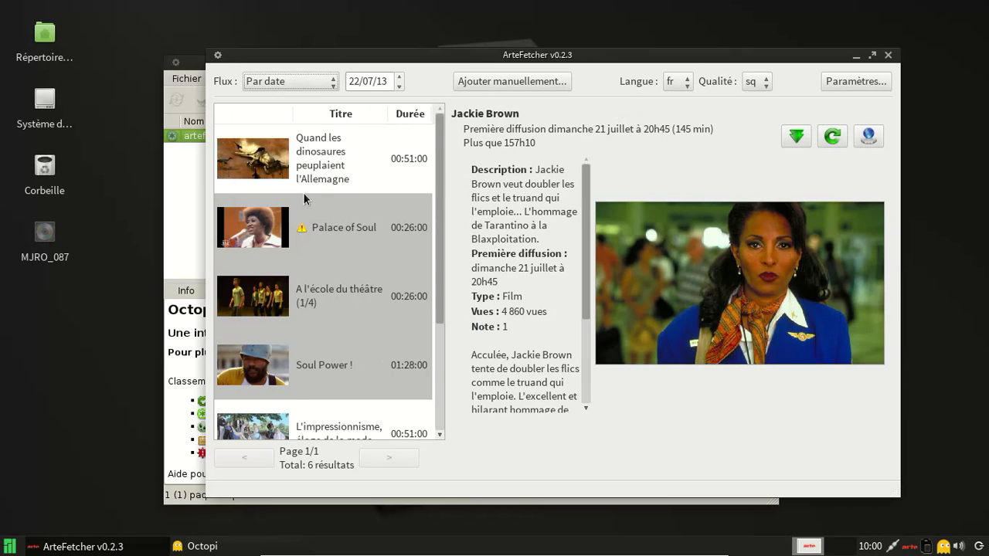
{"action": "left_click", "coordinate": [308, 82]}
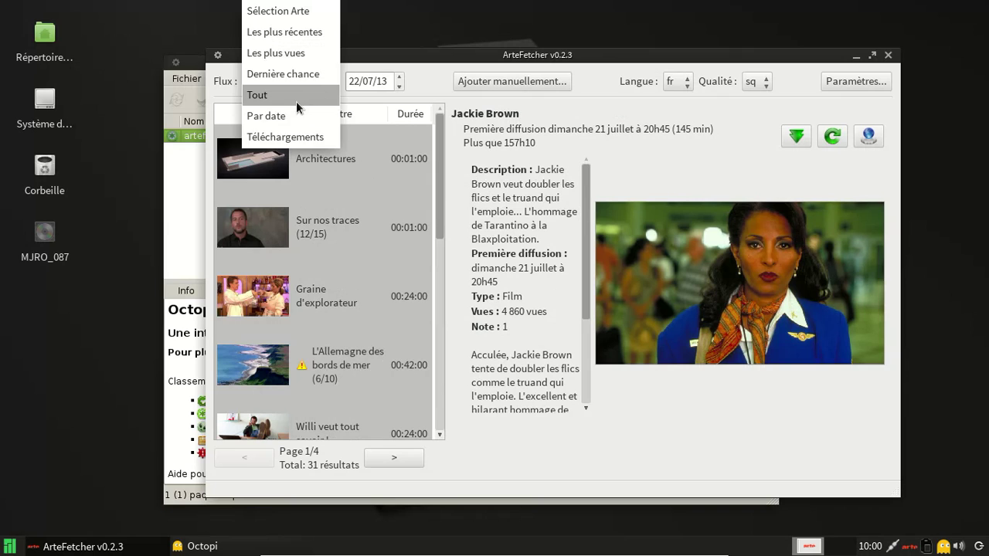
{"action": "left_click", "coordinate": [298, 34]}
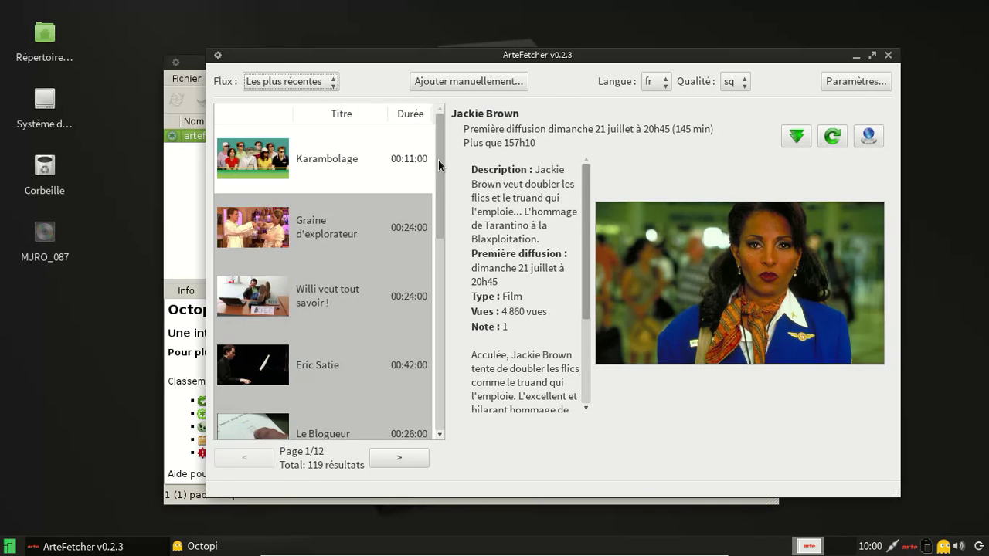
{"action": "left_click", "coordinate": [352, 169]}
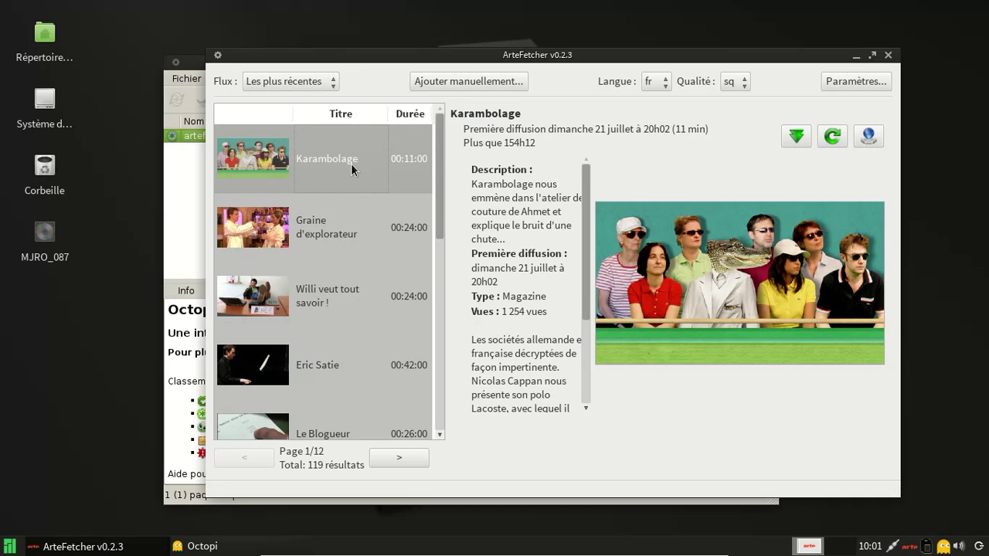
{"action": "left_click", "coordinate": [789, 139]}
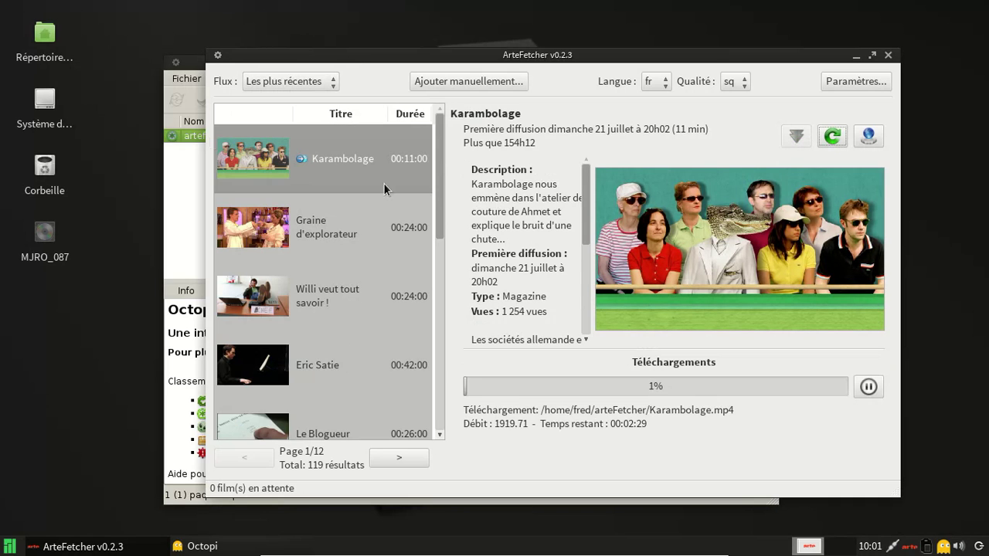
Return to Octopi and close it, and reposition the ArteFetcher window nearer the centre of the desktop
{"action": "left_click", "coordinate": [189, 62]}
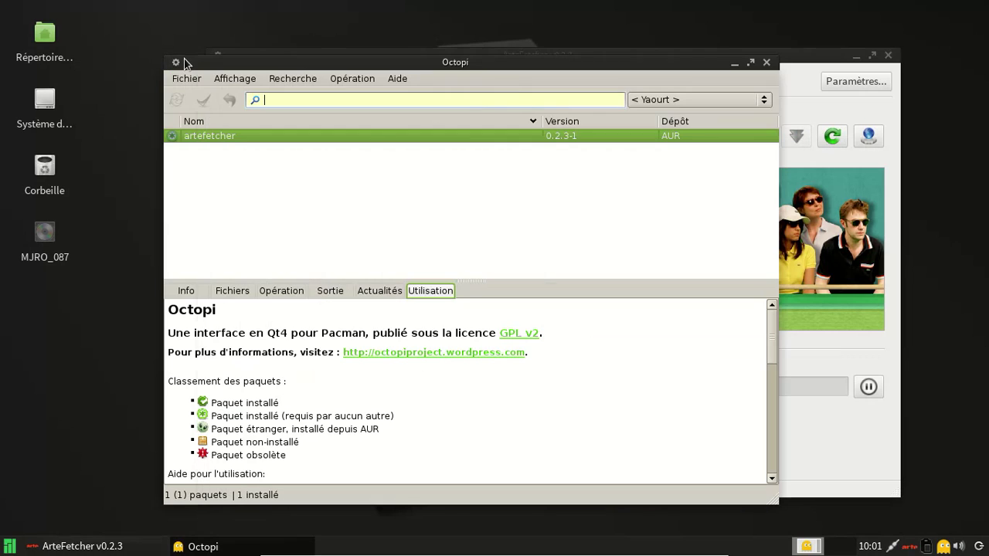
{"action": "left_click", "coordinate": [718, 99]}
{"action": "left_click", "coordinate": [522, 104]}
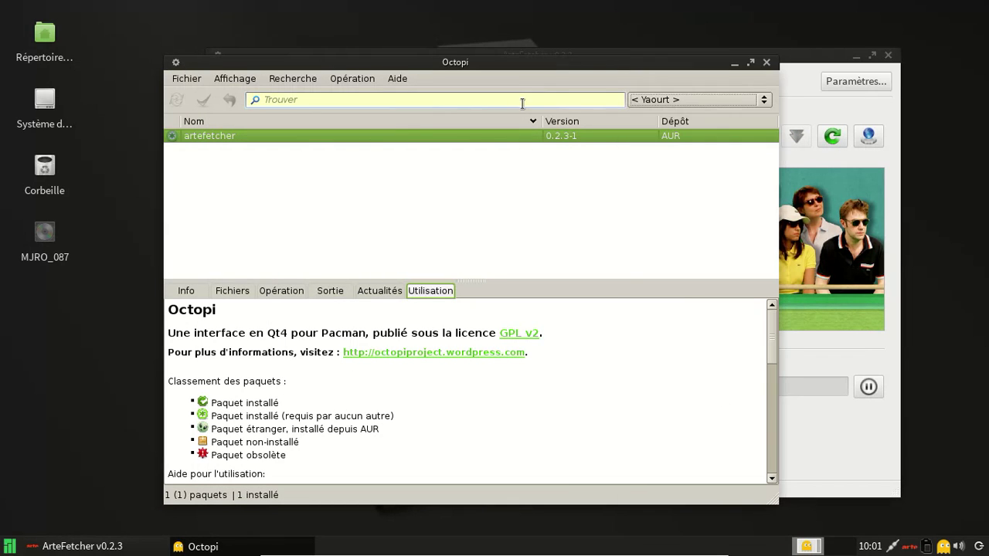
{"action": "left_click", "coordinate": [528, 102]}
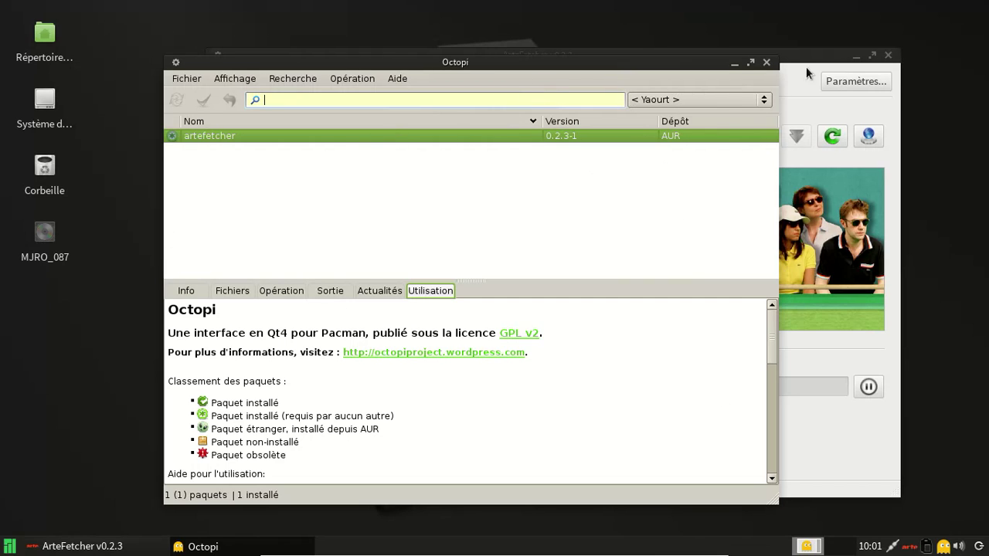
{"action": "left_click", "coordinate": [769, 63]}
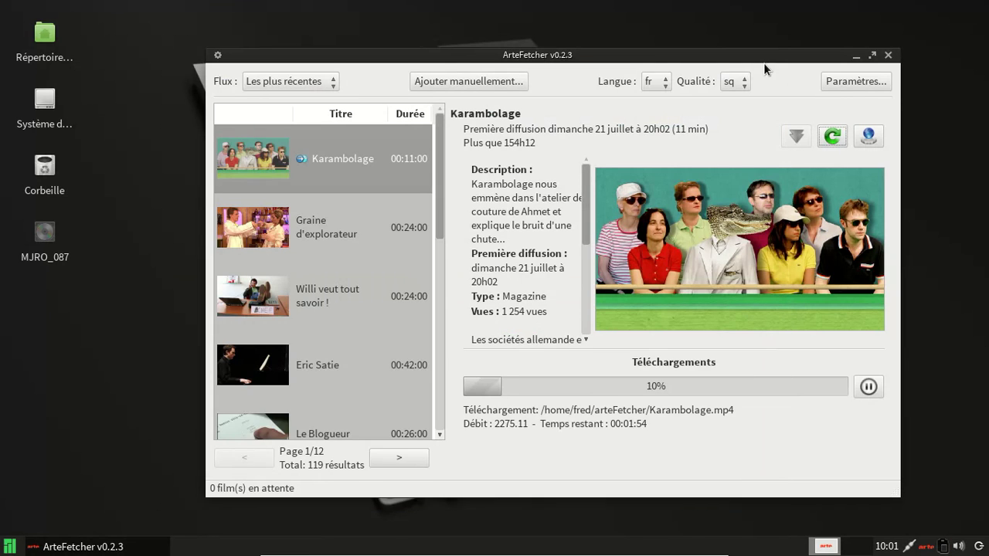
{"action": "left_click_drag", "start_coordinate": [647, 60], "coordinate": [581, 69]}
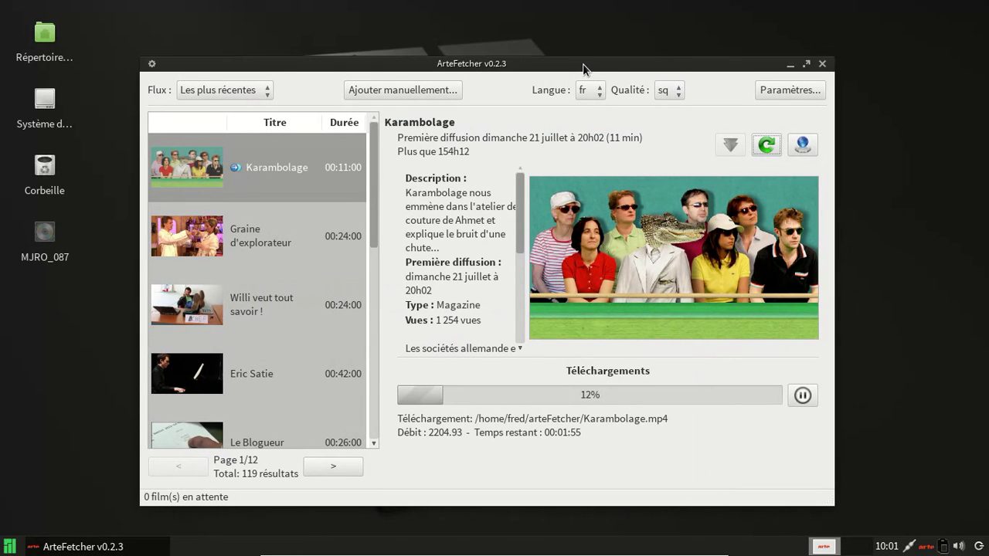
Look through the installed applications in the Internet, Multimédia, Paramètres and Système categories
{"action": "left_click", "coordinate": [9, 546]}
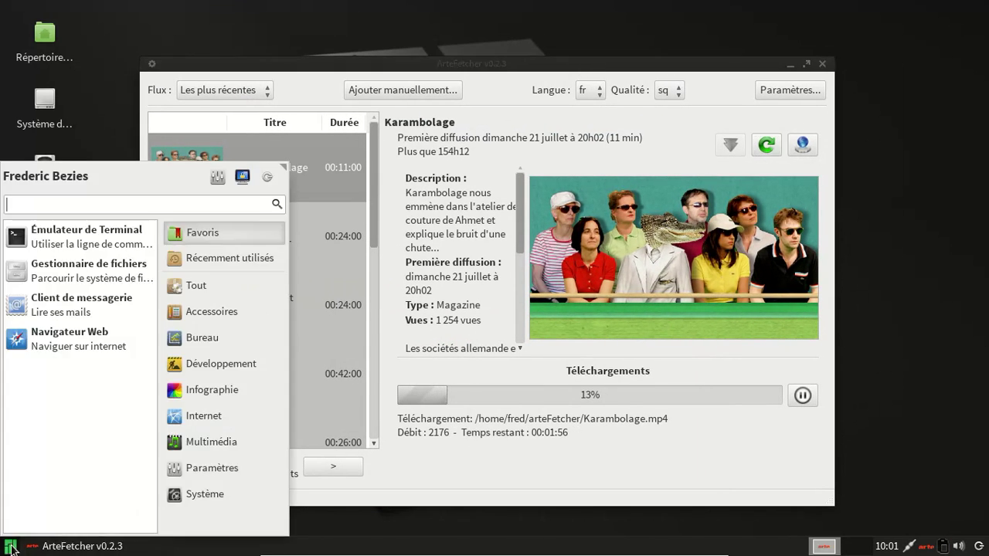
{"action": "left_click", "coordinate": [223, 396]}
{"action": "left_click", "coordinate": [221, 417]}
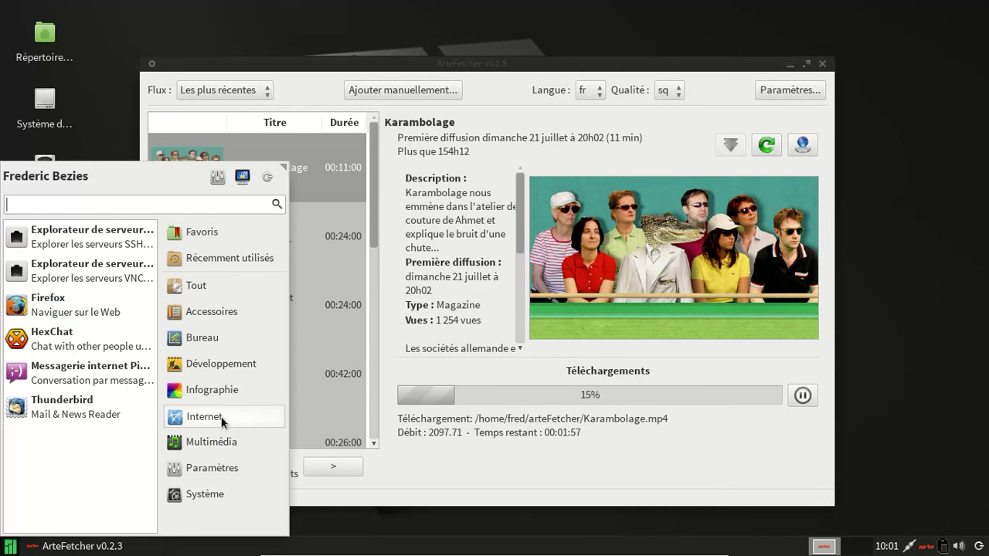
{"action": "left_click", "coordinate": [222, 442]}
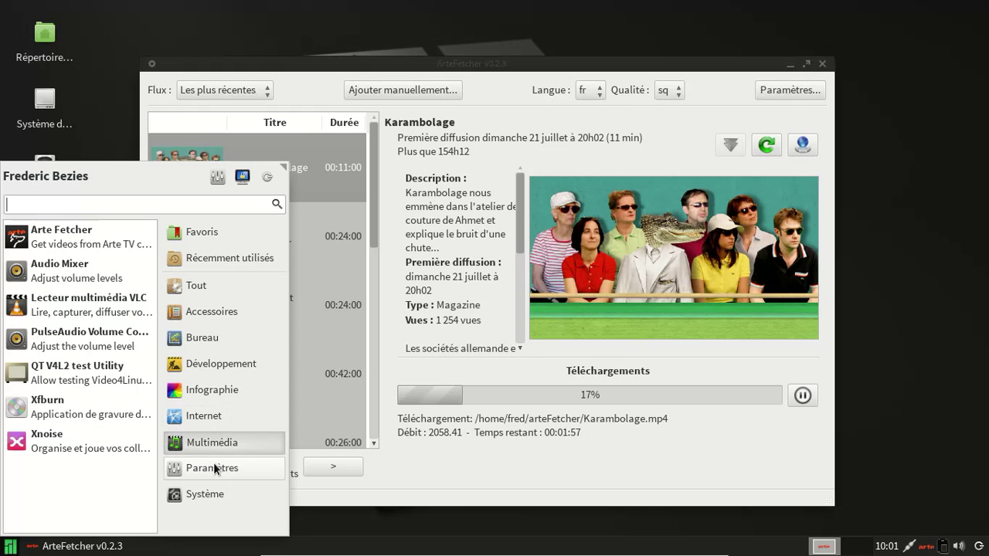
{"action": "left_click", "coordinate": [213, 462]}
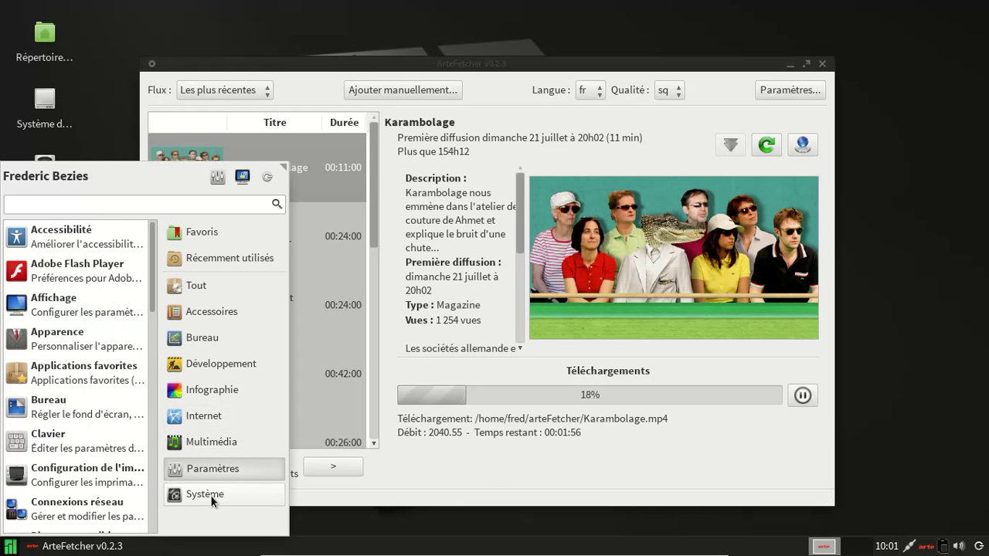
{"action": "left_click", "coordinate": [206, 494]}
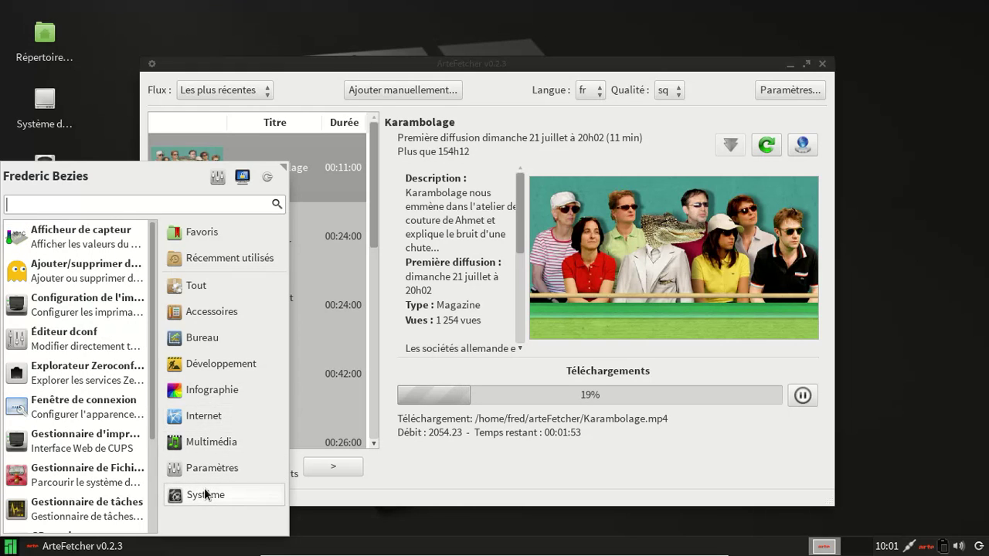
{"action": "left_click", "coordinate": [552, 545]}
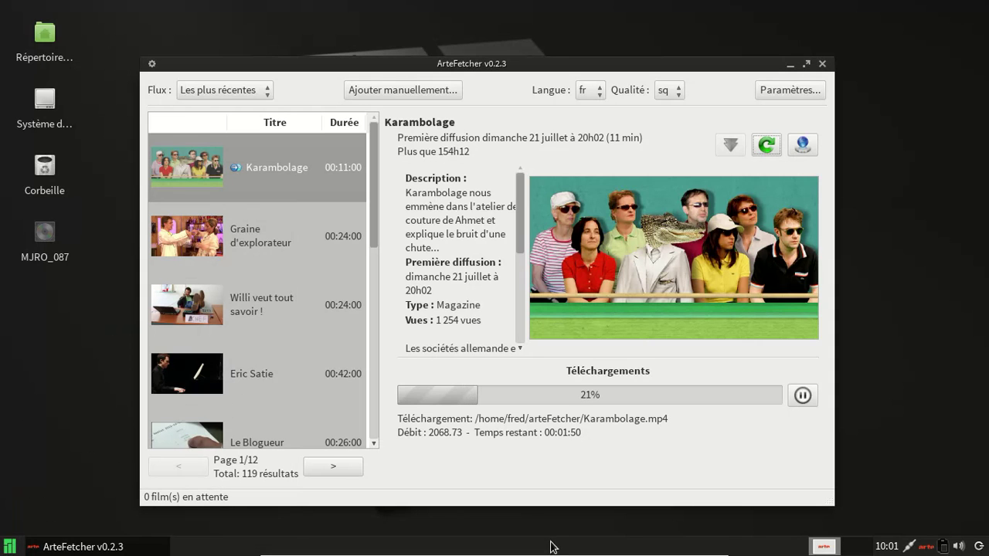
Search the panel plugins for "mé" and add the Mise-à-jour météo plugin to the panel
{"action": "right_click", "coordinate": [199, 545]}
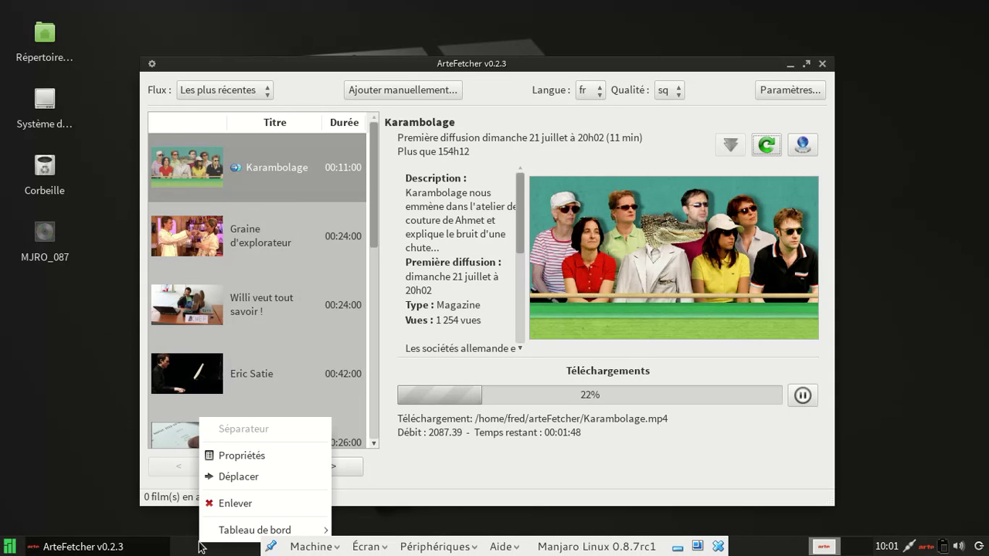
{"action": "mouse_move", "coordinate": [258, 529]}
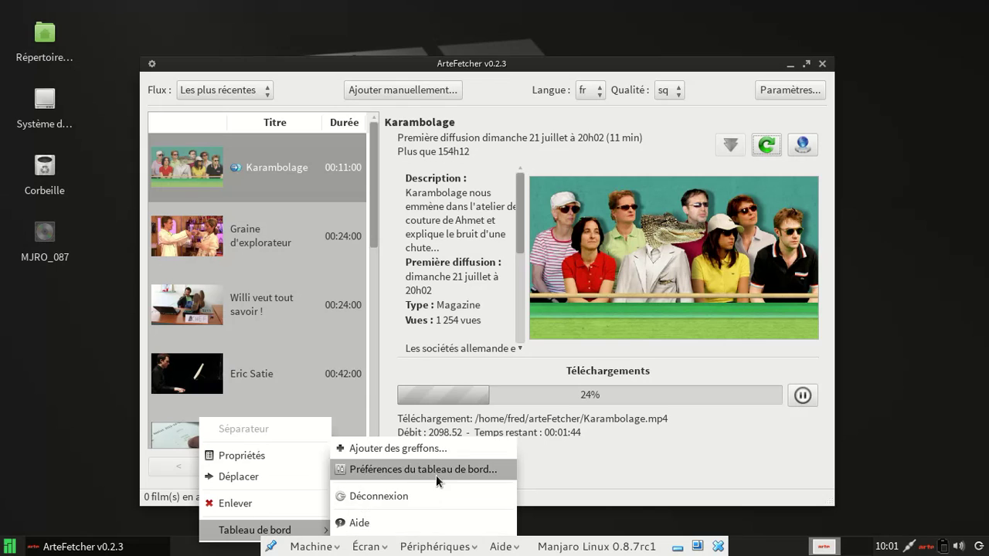
{"action": "left_click", "coordinate": [430, 450]}
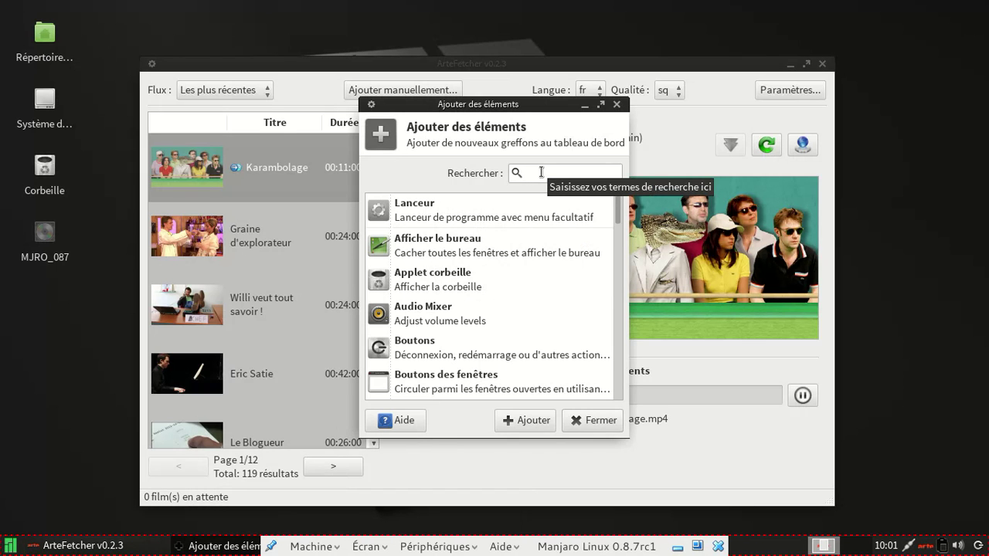
{"action": "type", "text": "me"}
{"action": "key", "text": "BackSpace"}
{"action": "type", "text": "é"}
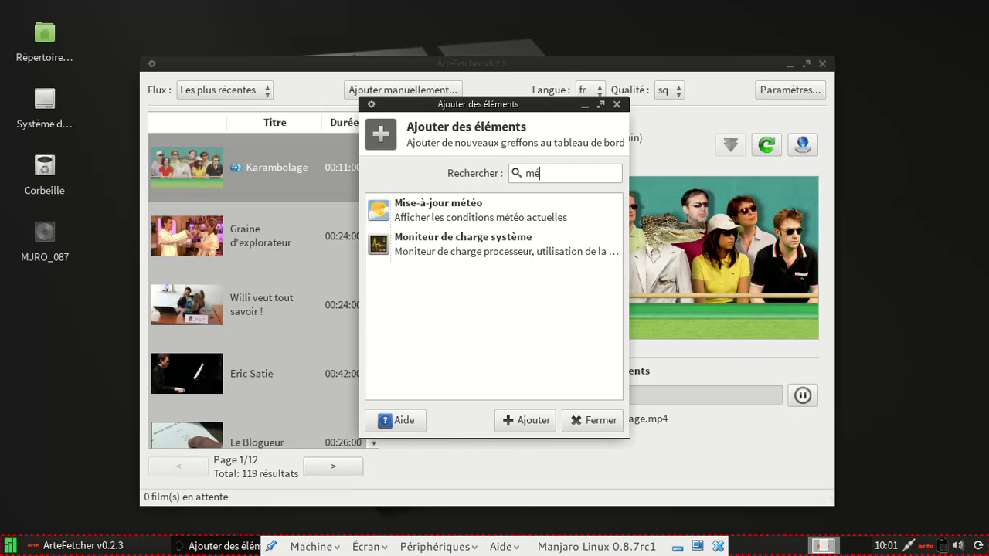
{"action": "left_click", "coordinate": [502, 212]}
{"action": "left_click", "coordinate": [525, 419]}
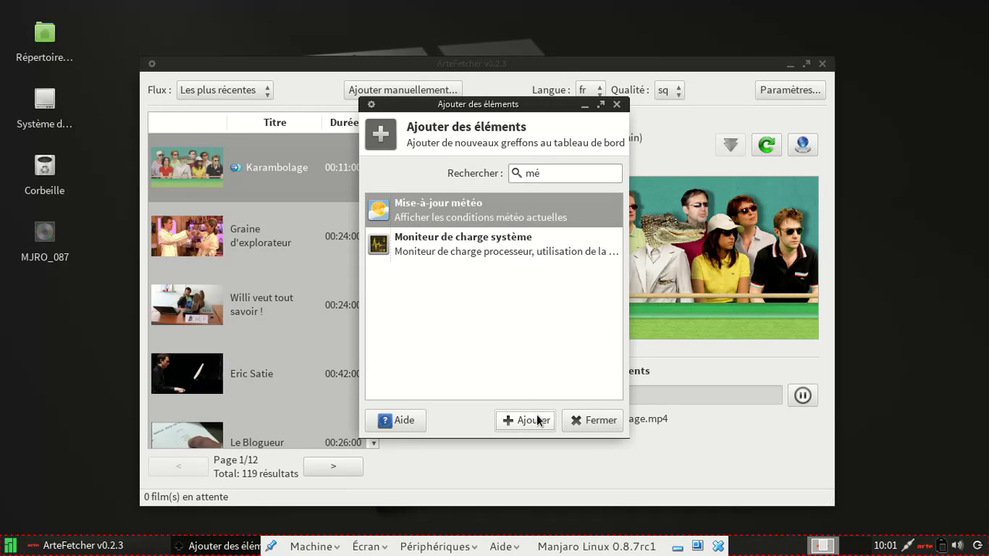
{"action": "left_click", "coordinate": [589, 419]}
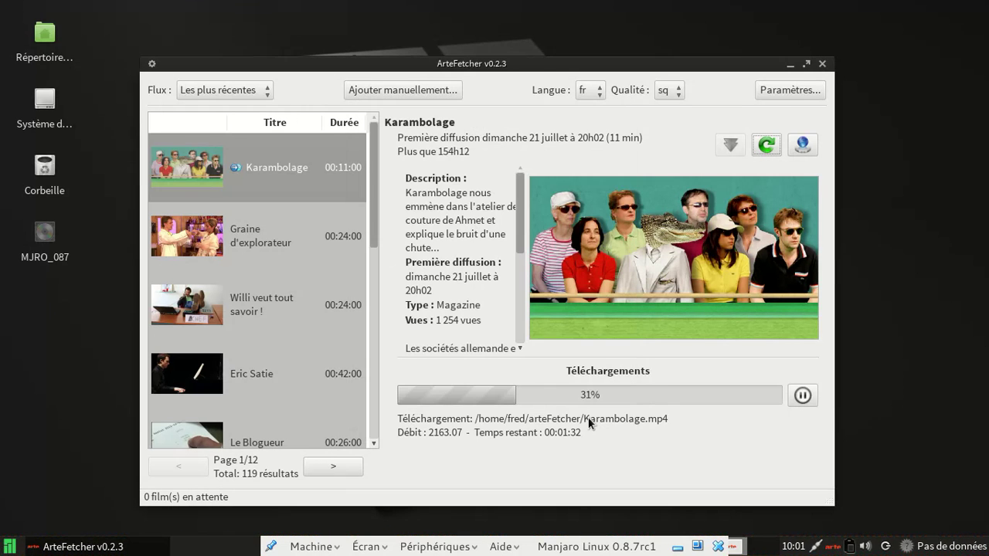
{"action": "left_click", "coordinate": [769, 553]}
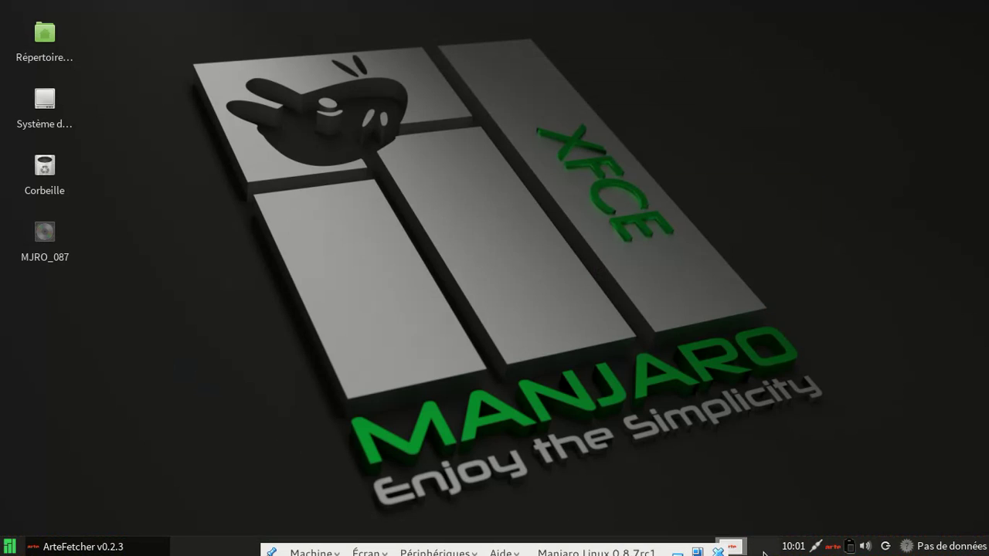
{"action": "left_click", "coordinate": [739, 553]}
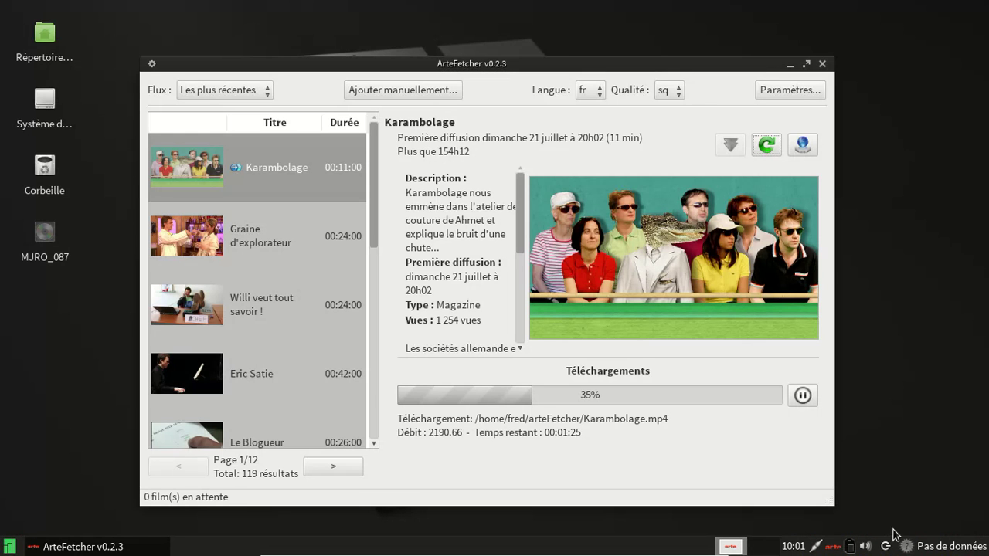
Examine the weather plugin's location, appearance and scrolling label settings, and view its forecast report
{"action": "right_click", "coordinate": [907, 546]}
{"action": "mouse_move", "coordinate": [871, 530]}
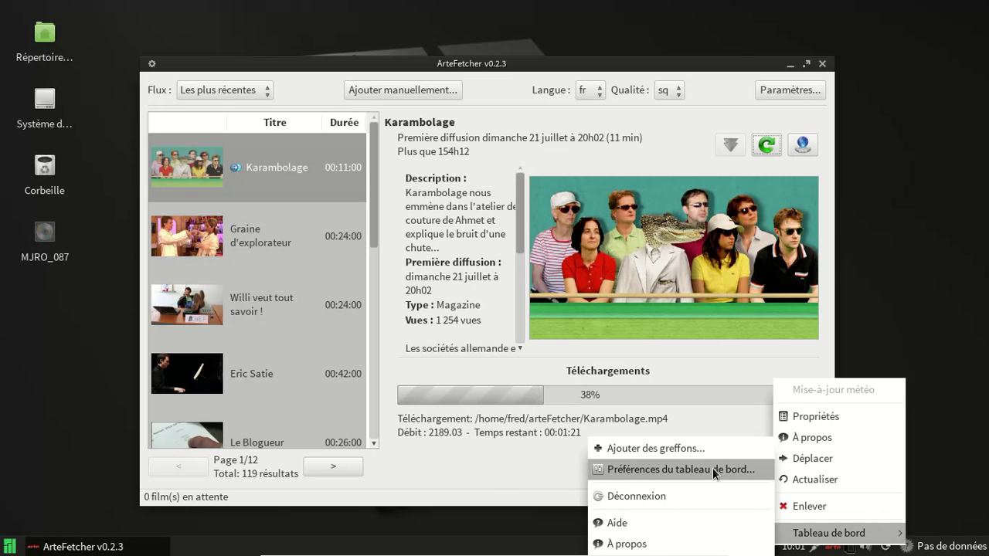
{"action": "left_click", "coordinate": [832, 416]}
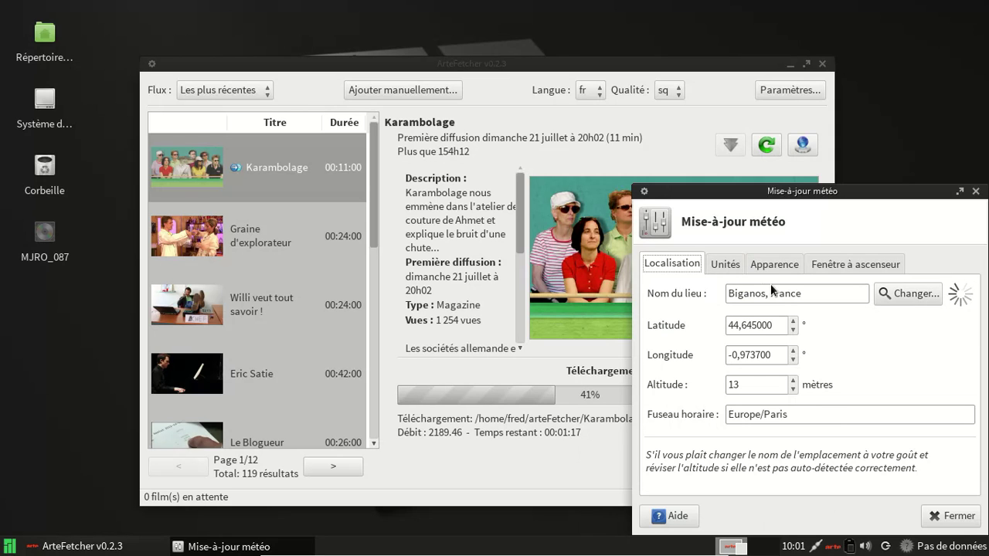
{"action": "left_click", "coordinate": [772, 262]}
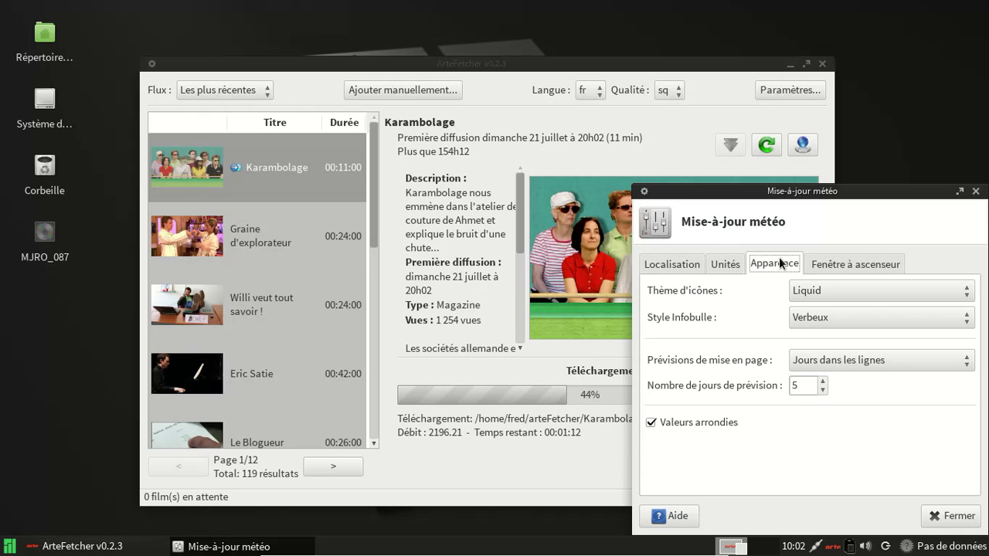
{"action": "left_click", "coordinate": [845, 266]}
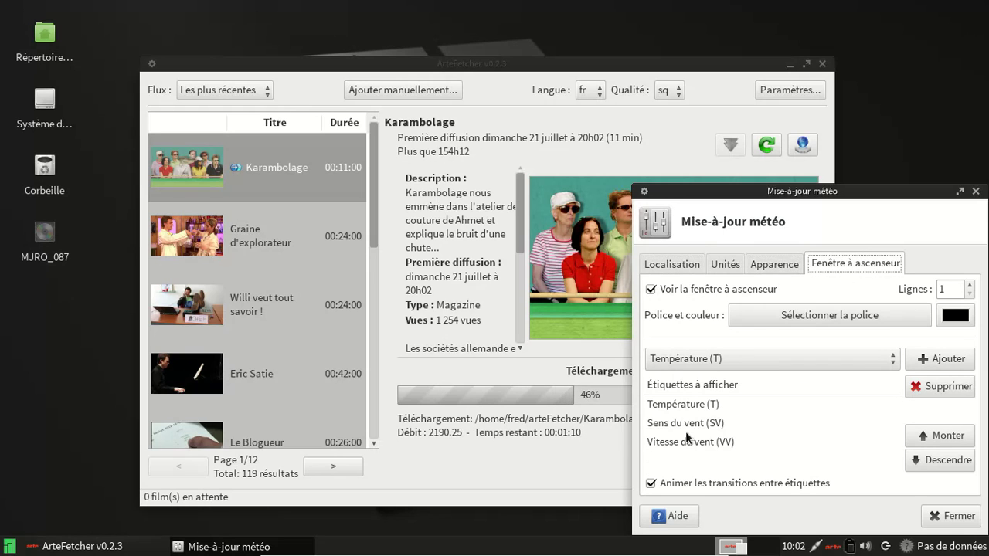
{"action": "left_click", "coordinate": [950, 525]}
{"action": "left_click", "coordinate": [930, 546]}
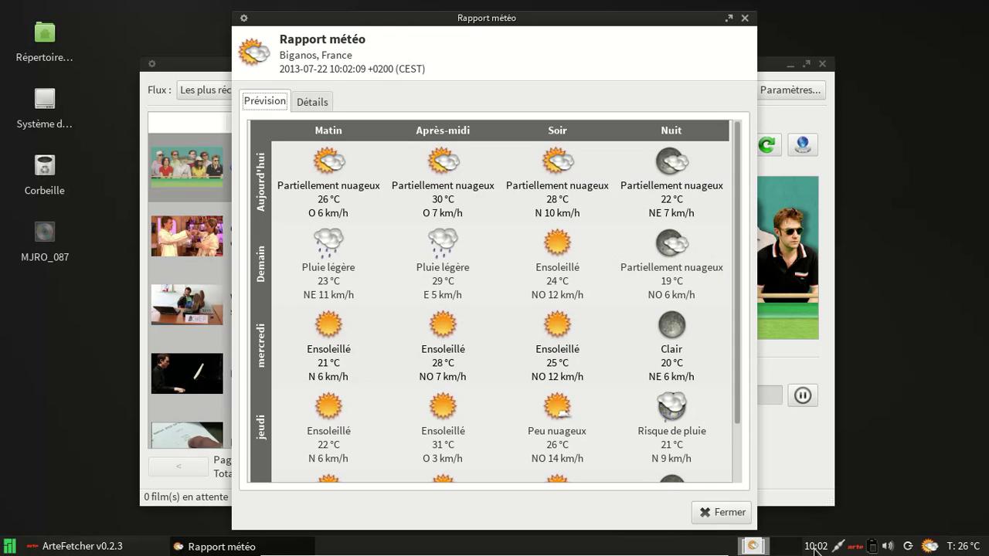
{"action": "left_click", "coordinate": [722, 512]}
Move the weather plugin along the panel so that it sits just before the clock
{"action": "right_click", "coordinate": [931, 547]}
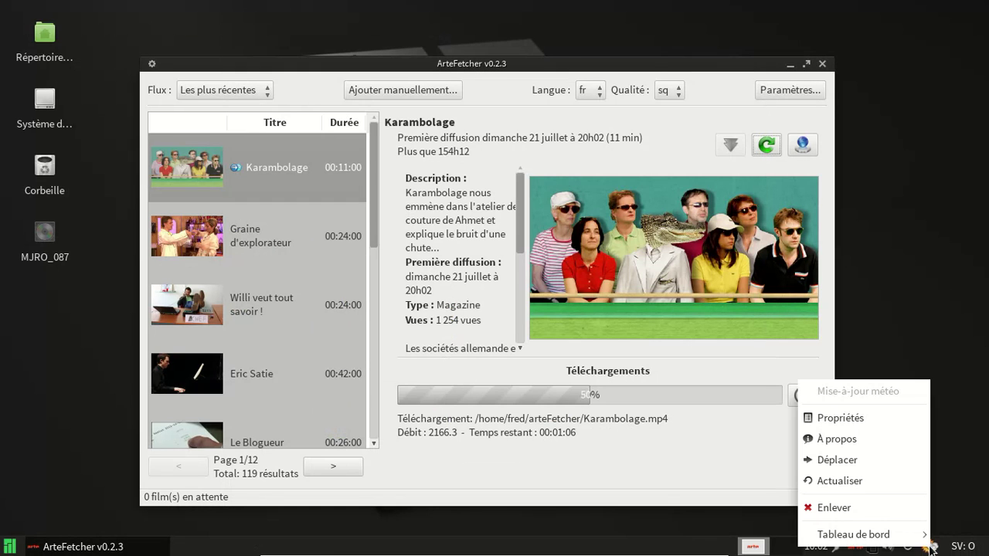
{"action": "left_click", "coordinate": [862, 460]}
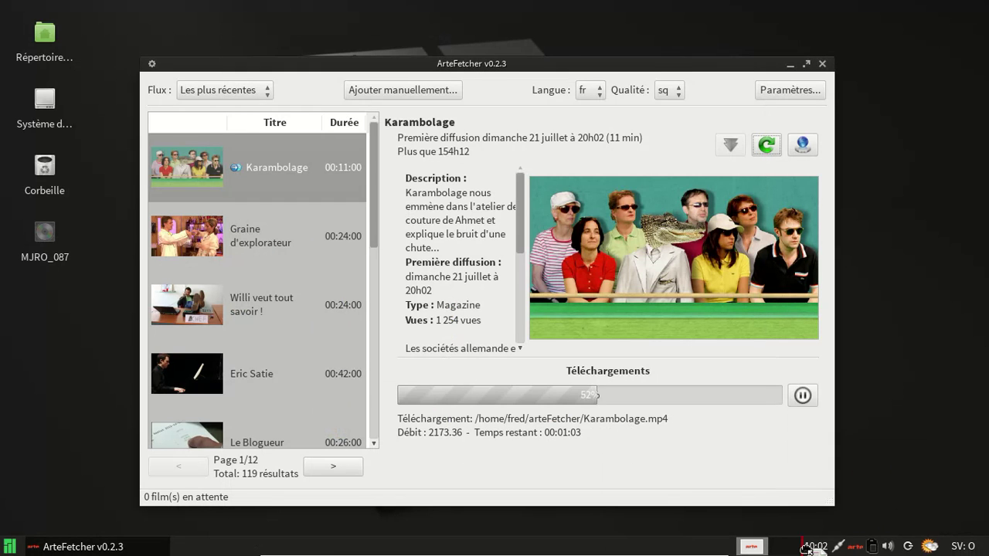
{"action": "left_click", "coordinate": [804, 549]}
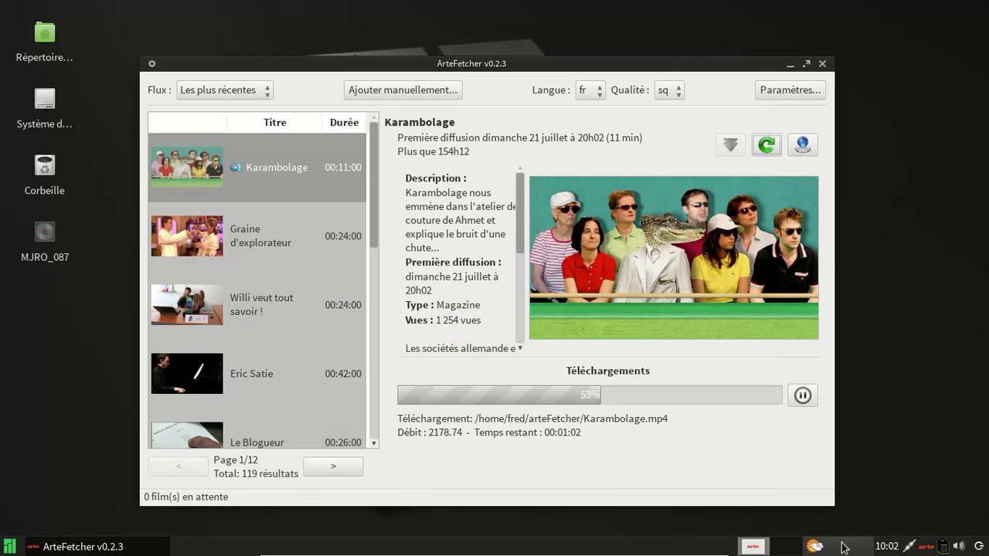
Remove the Sens du vent (SV) and Vitesse du vent (VV) labels from the weather plugin's scrolling display and close its properties
{"action": "right_click", "coordinate": [845, 548]}
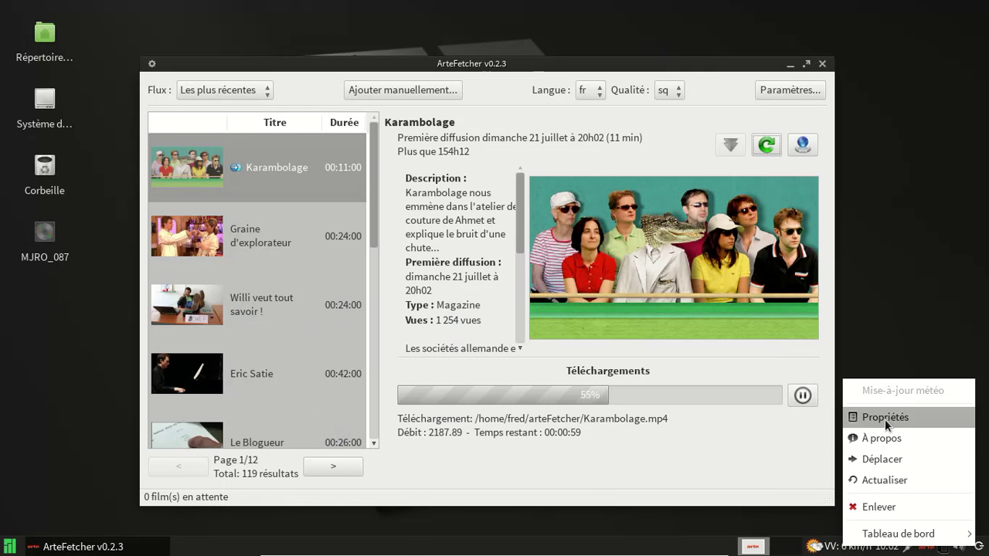
{"action": "left_click", "coordinate": [887, 418]}
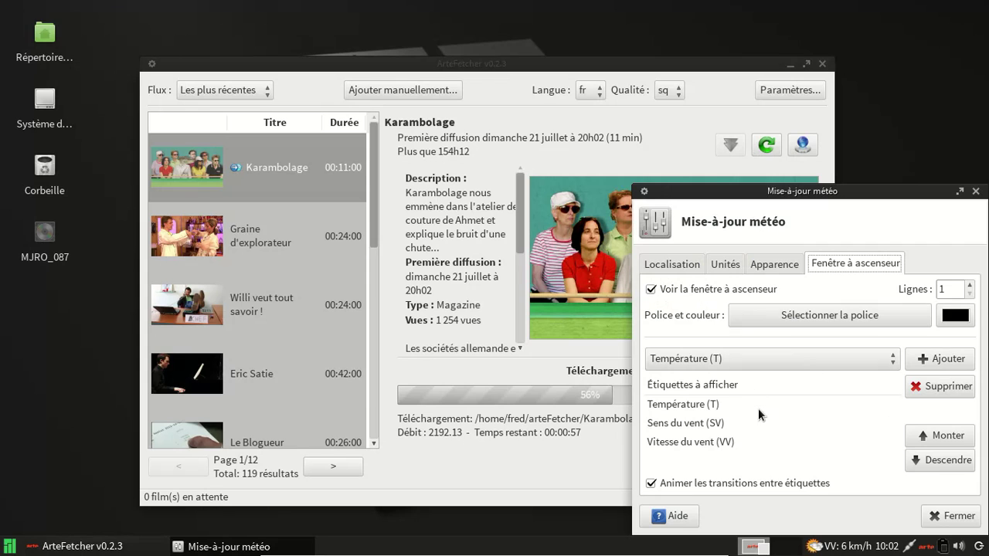
{"action": "left_click", "coordinate": [760, 421]}
{"action": "left_click", "coordinate": [970, 392]}
{"action": "left_click", "coordinate": [758, 423]}
{"action": "left_click", "coordinate": [931, 388]}
{"action": "left_click", "coordinate": [950, 516]}
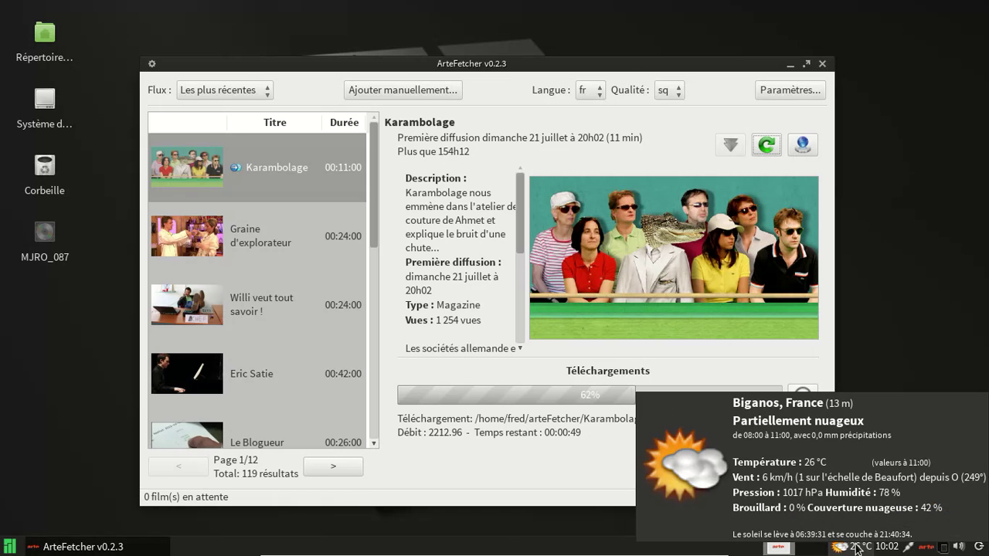
Examine the weather plugin's forecast report through to Friday and close it
{"action": "left_click", "coordinate": [857, 547]}
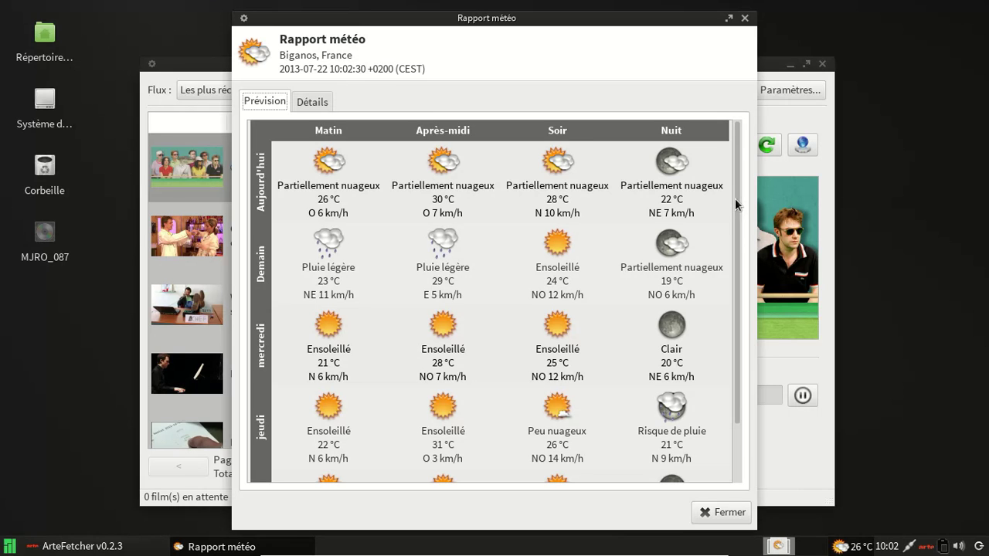
{"action": "scroll", "coordinate": [735, 198], "scroll_direction": "down", "scroll_amount": 3}
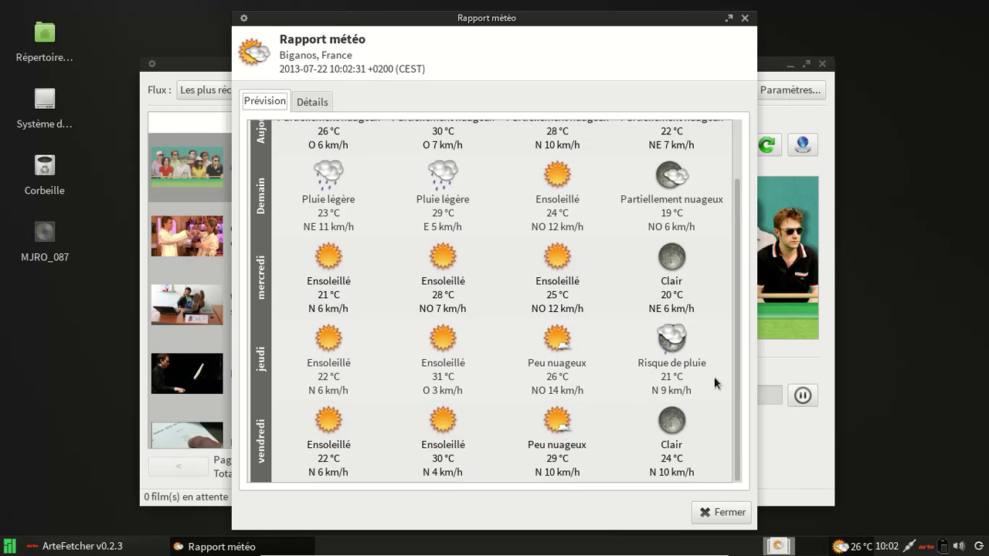
{"action": "left_click", "coordinate": [721, 513]}
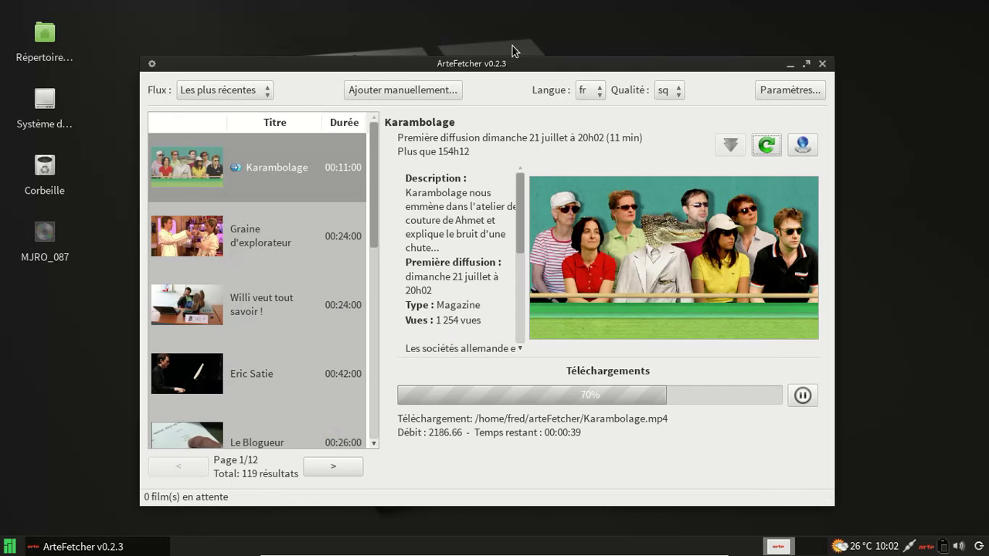
Open the personal folder in the file manager and check the download destination in ArteFetcher's preferences
{"action": "left_click", "coordinate": [41, 61]}
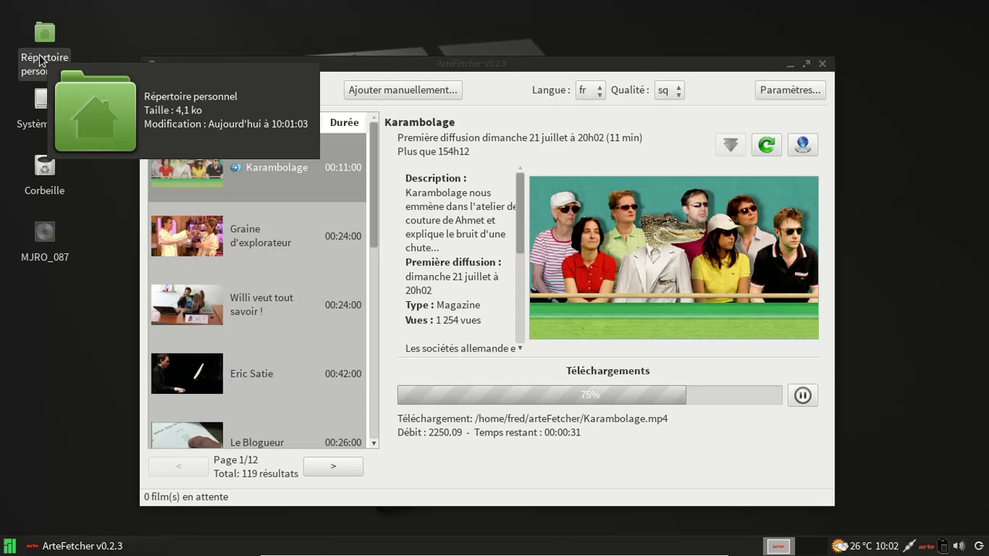
{"action": "double_click", "coordinate": [41, 60]}
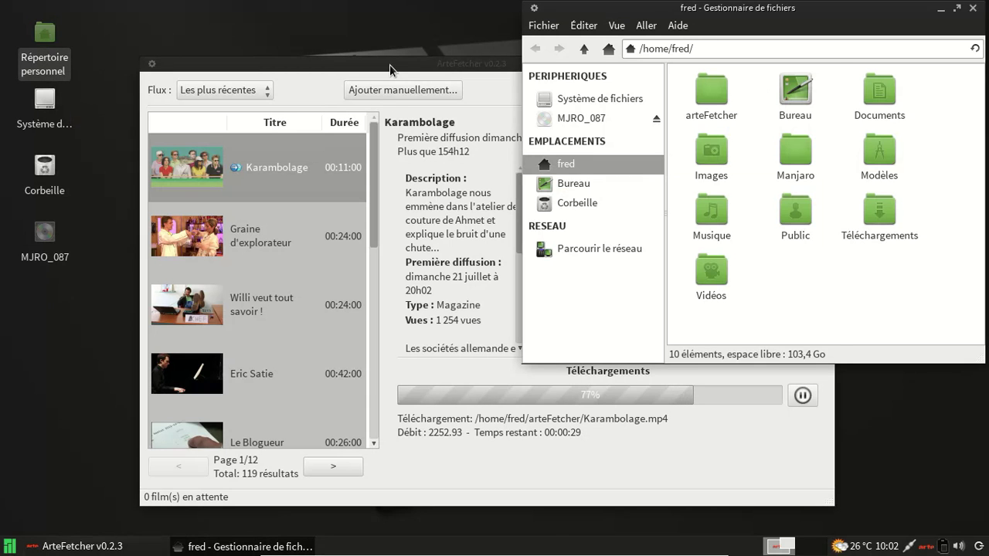
{"action": "left_click", "coordinate": [390, 64]}
{"action": "left_click", "coordinate": [796, 95]}
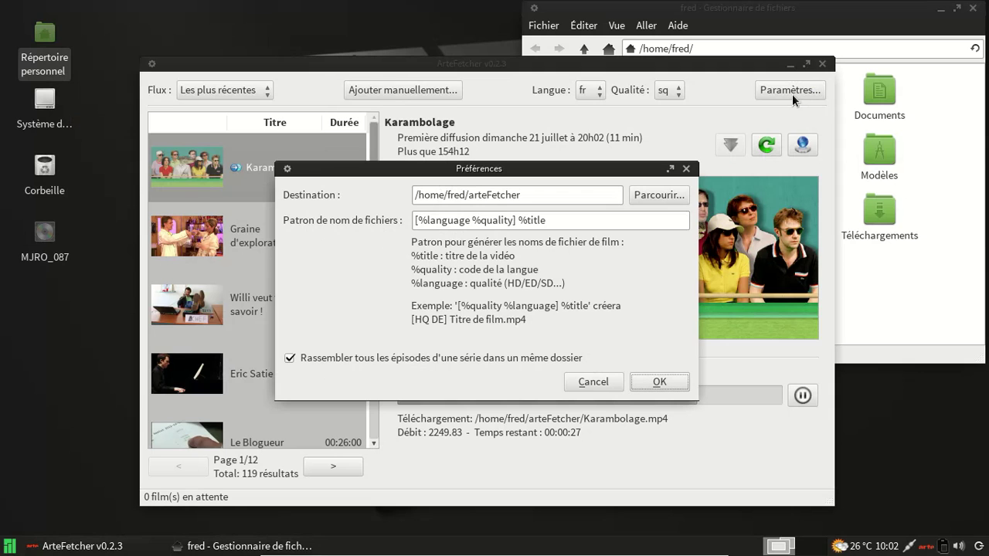
{"action": "left_click", "coordinate": [685, 168]}
{"action": "left_click", "coordinate": [888, 296]}
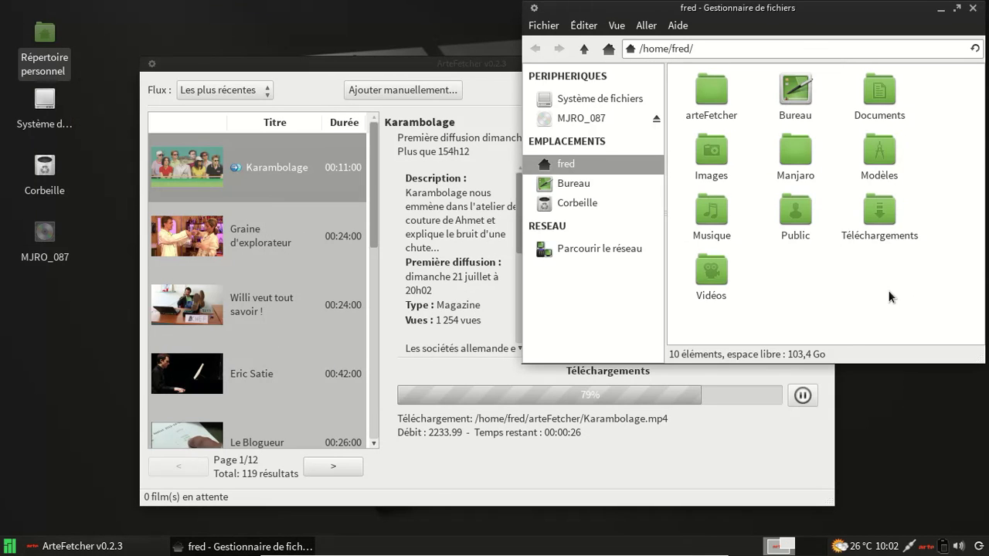
Open the arteFetcher folder, shift its window towards the middle of the desktop and view the file manager's About information
{"action": "double_click", "coordinate": [709, 92]}
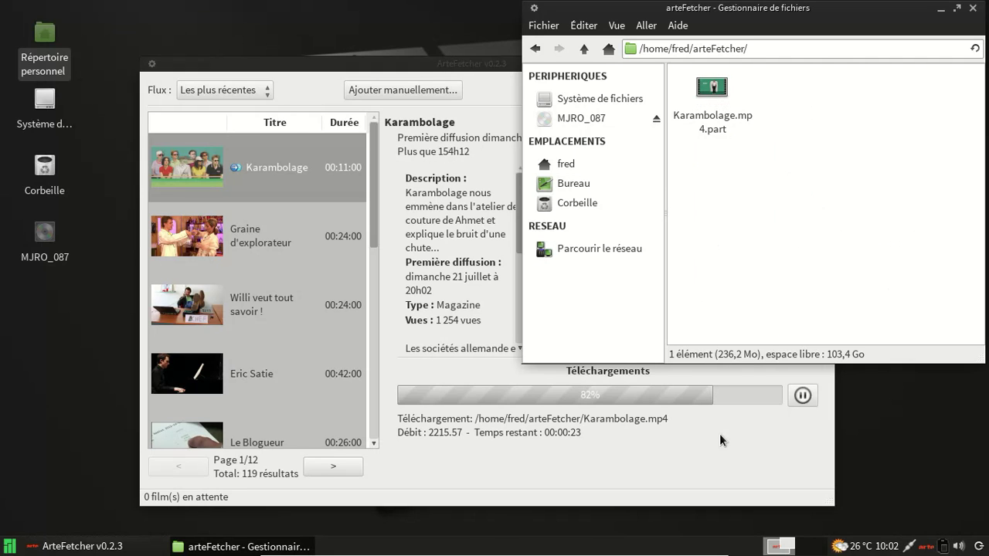
{"action": "left_click_drag", "start_coordinate": [761, 9], "coordinate": [558, 47]}
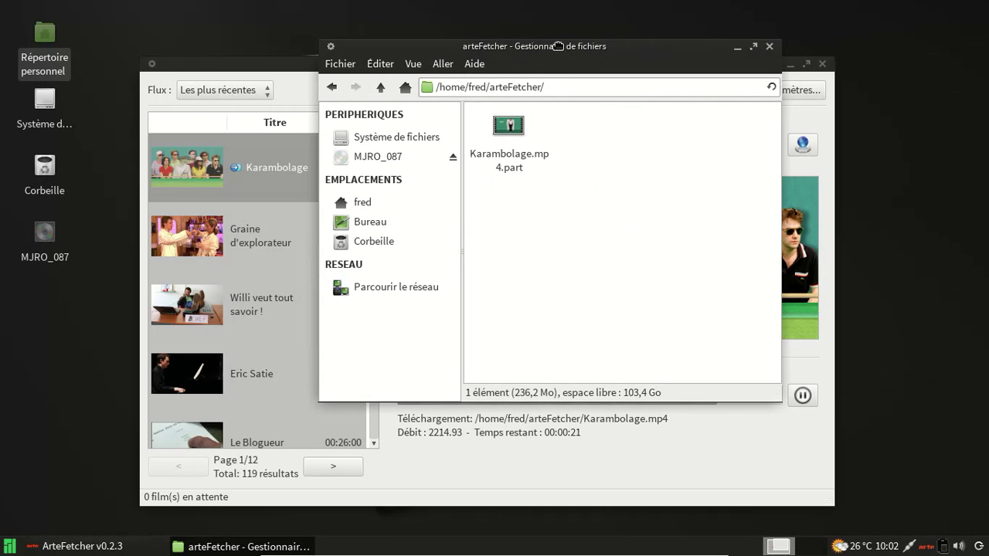
{"action": "left_click", "coordinate": [474, 66]}
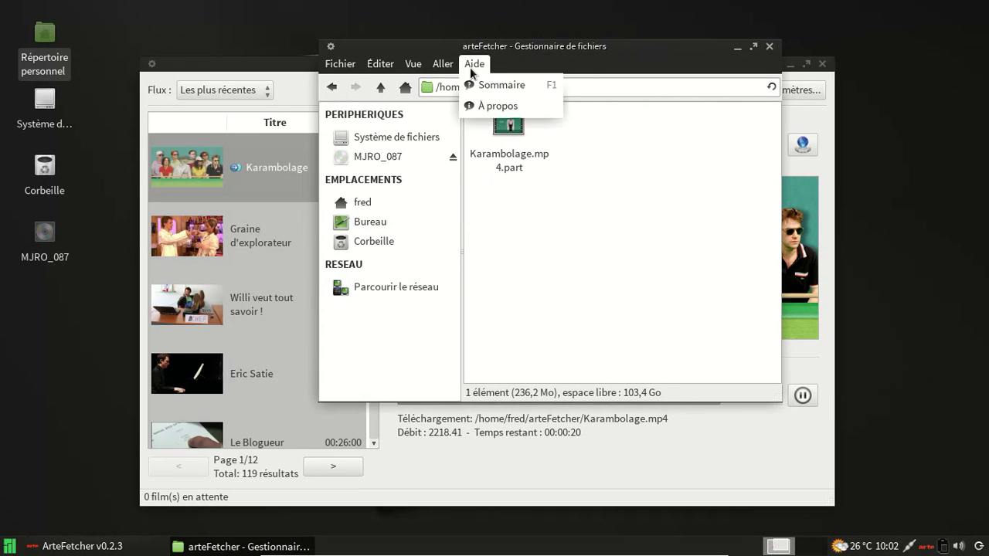
{"action": "left_click", "coordinate": [498, 106]}
{"action": "left_click", "coordinate": [656, 382]}
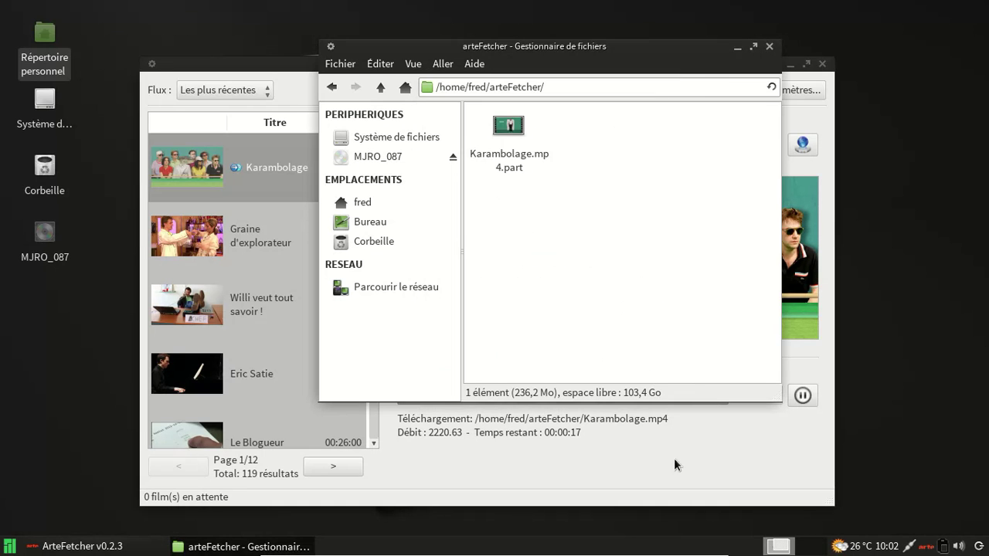
Browse ArteFetcher's programmes in the Les plus récentes and Sélection Arte feeds, ending on the Tout feed
{"action": "left_click", "coordinate": [683, 469]}
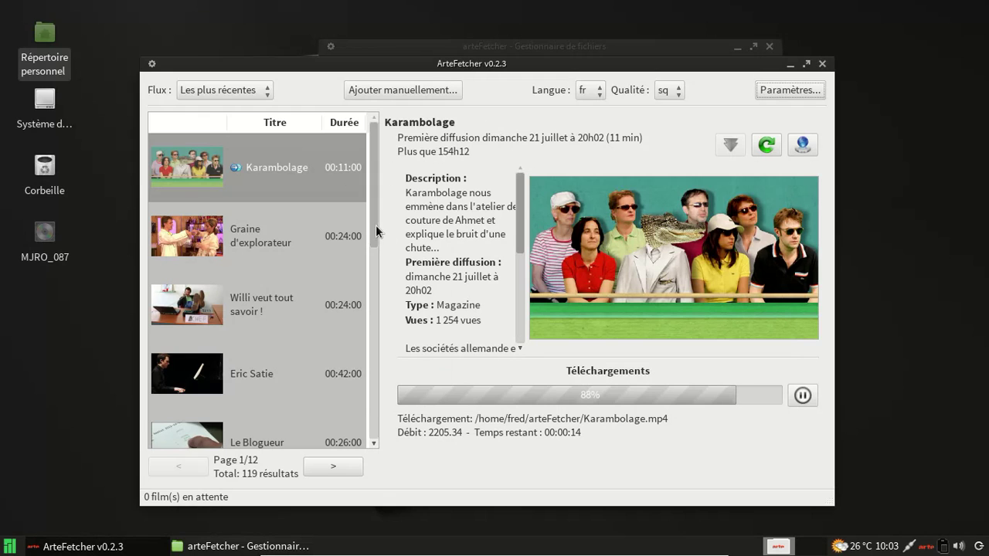
{"action": "left_click_drag", "start_coordinate": [373, 225], "coordinate": [378, 268]}
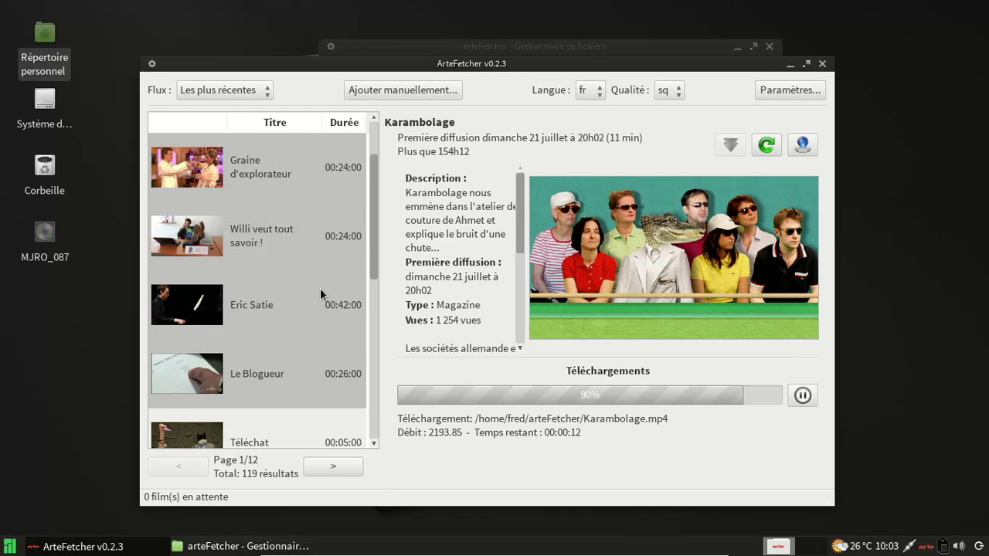
{"action": "scroll", "coordinate": [320, 288], "scroll_direction": "down", "scroll_amount": 3}
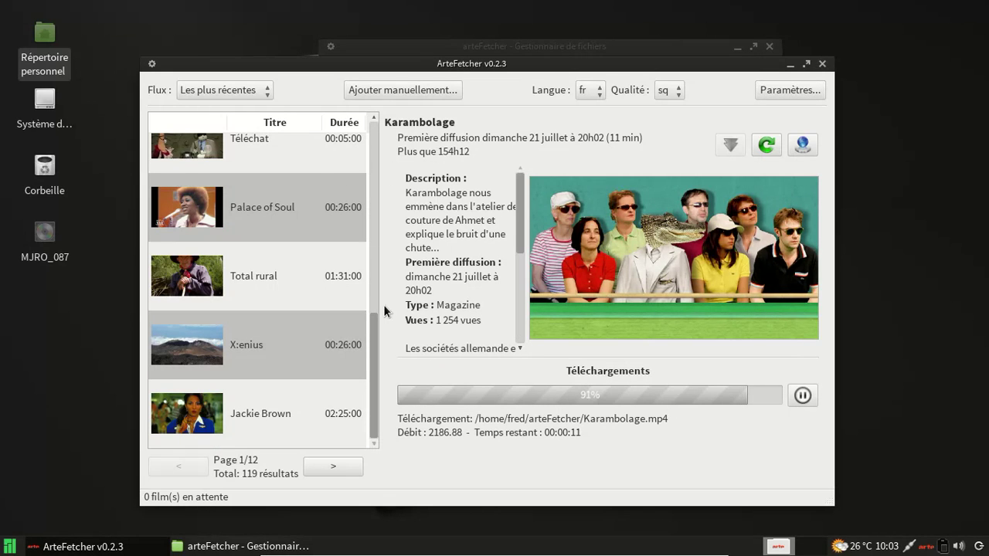
{"action": "left_click", "coordinate": [229, 87]}
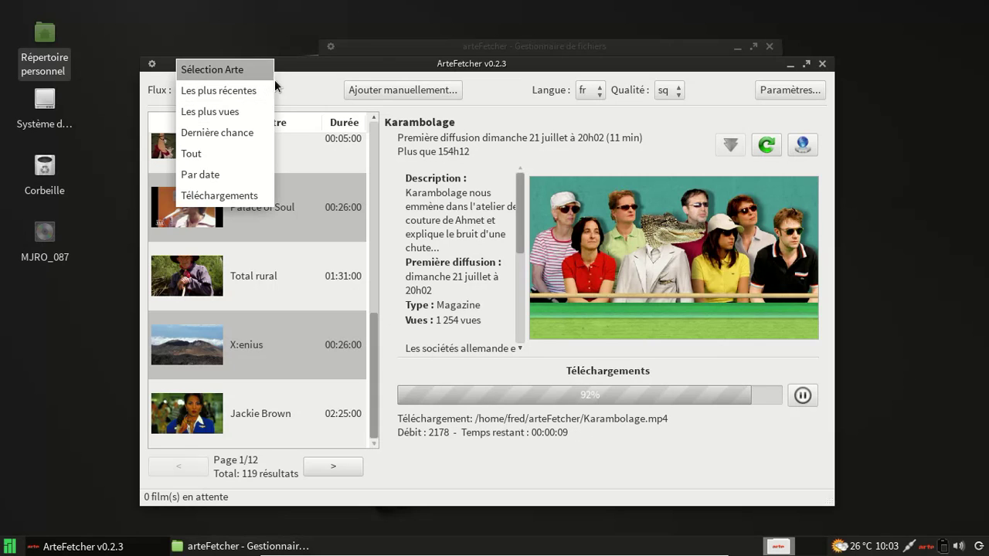
{"action": "left_click", "coordinate": [267, 75]}
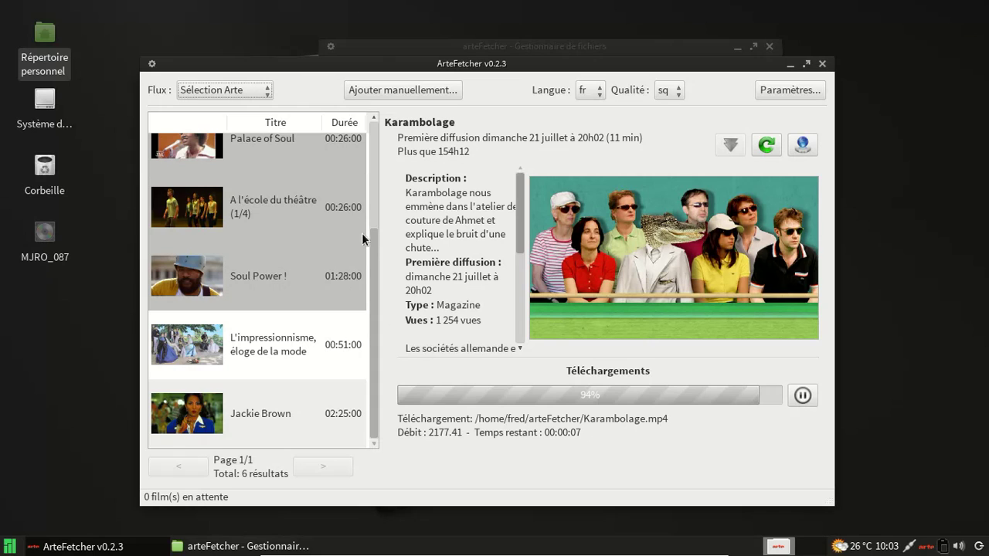
{"action": "scroll", "coordinate": [370, 238], "scroll_direction": "up", "scroll_amount": 2}
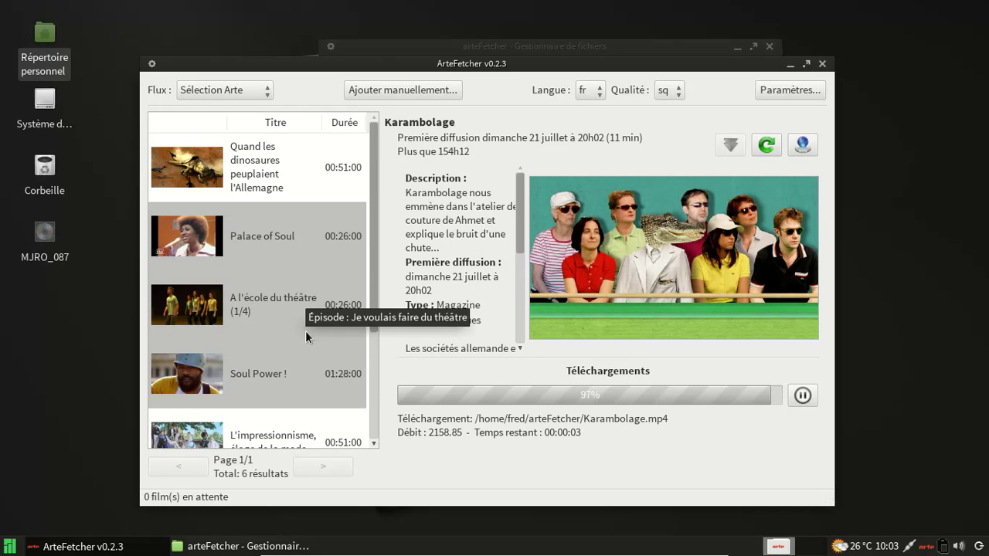
{"action": "left_click", "coordinate": [241, 90]}
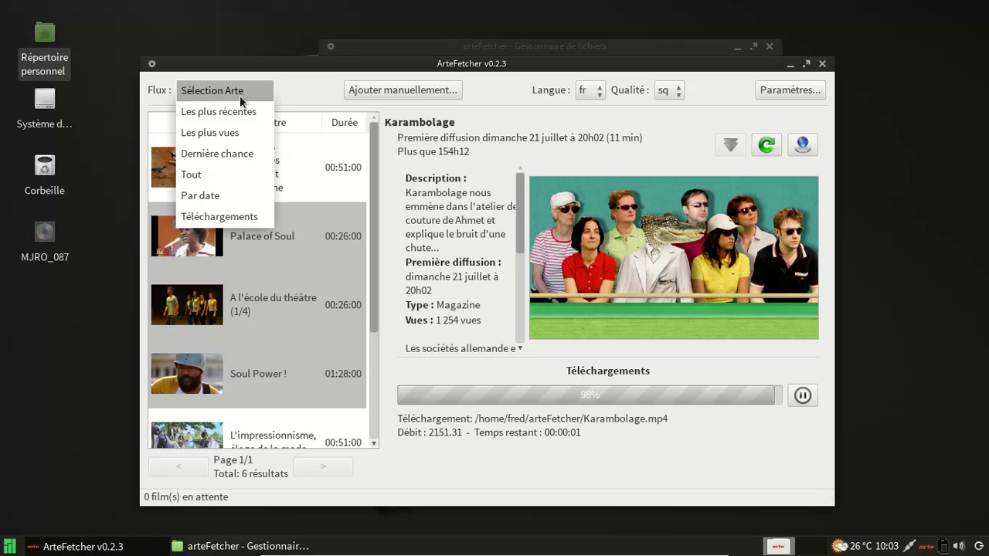
{"action": "left_click", "coordinate": [235, 170]}
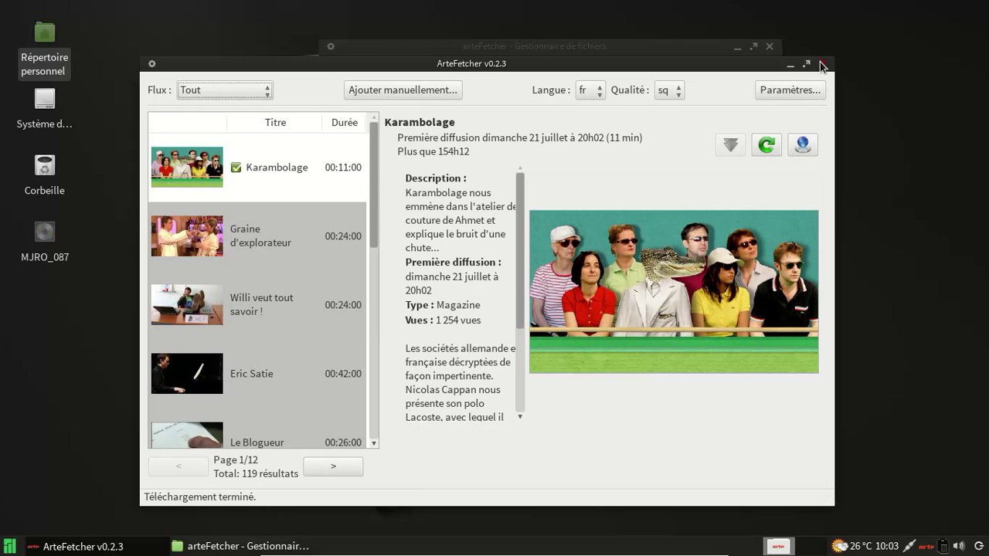
Close ArteFetcher and open the downloaded Karambolage.mp4 from the arteFetcher folder in VLC
{"action": "left_click", "coordinate": [510, 47]}
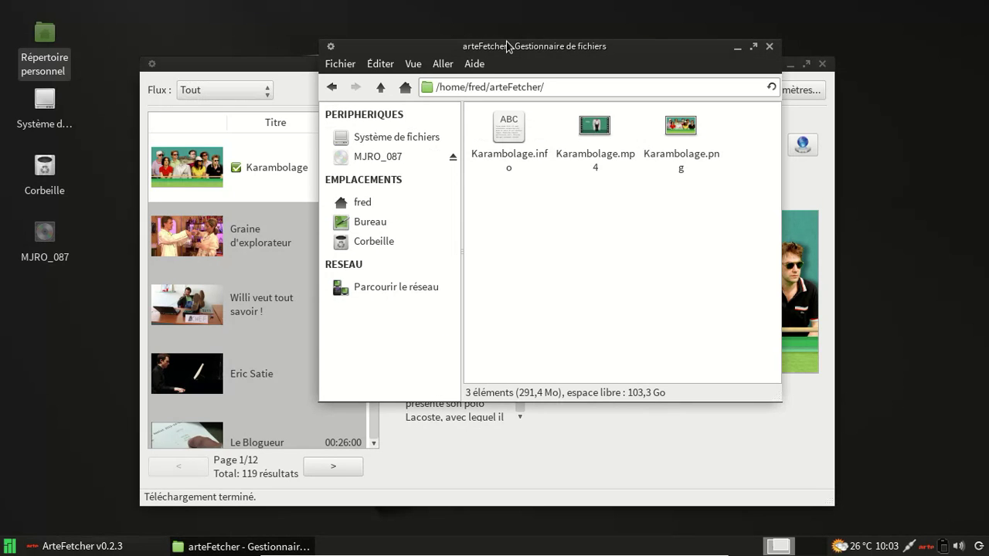
{"action": "left_click", "coordinate": [822, 63]}
{"action": "left_click", "coordinate": [606, 152]}
{"action": "right_click", "coordinate": [606, 152]}
{"action": "left_click", "coordinate": [659, 165]}
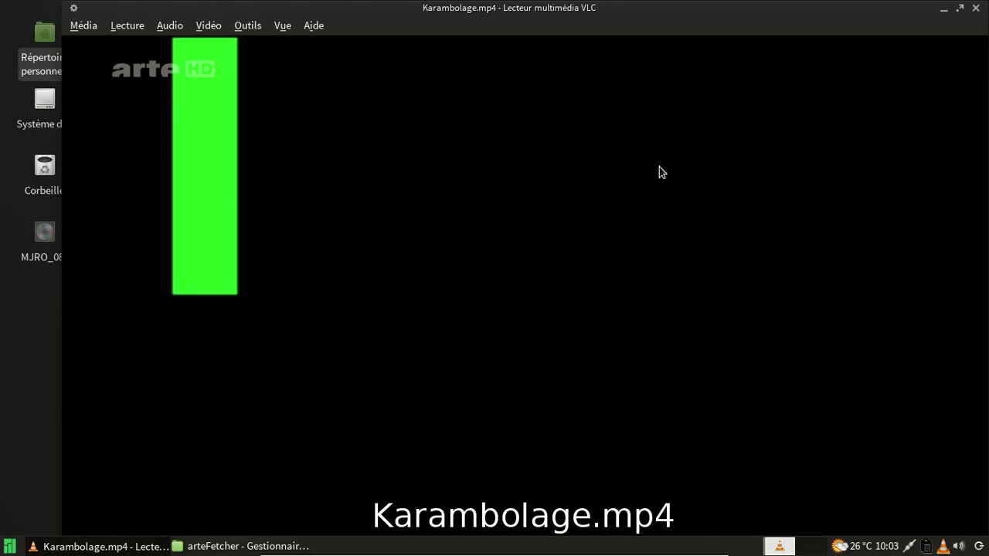
Try to resize the oversized VLC window and set the video zoom to ½ Moitié
{"action": "double_click", "coordinate": [502, 11]}
{"action": "double_click", "coordinate": [502, 11]}
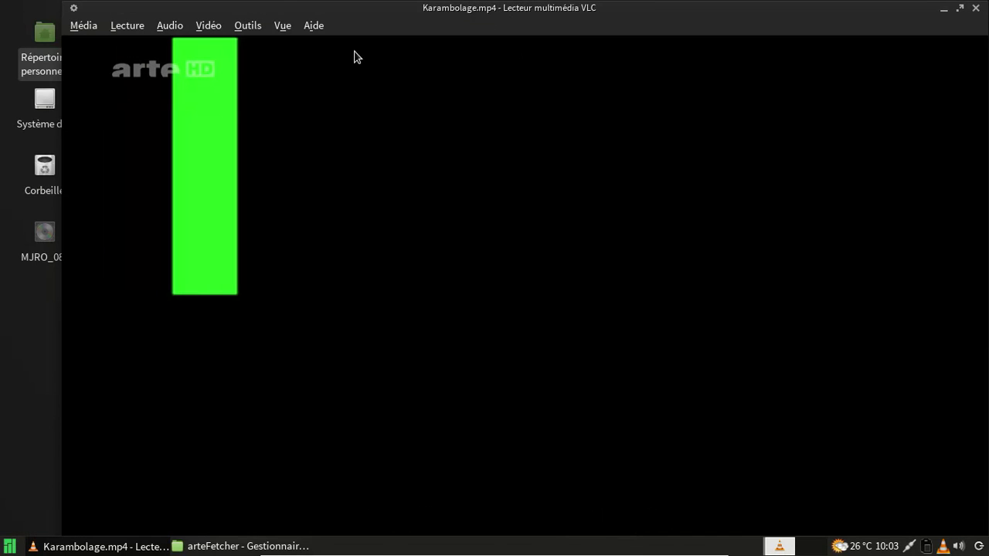
{"action": "left_click", "coordinate": [208, 27]}
{"action": "mouse_move", "coordinate": [239, 180]}
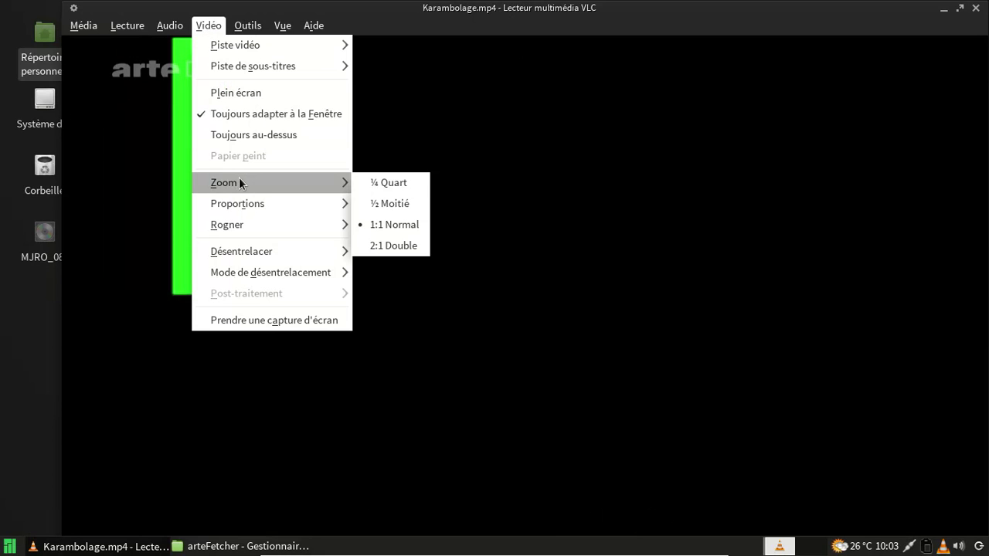
{"action": "left_click", "coordinate": [388, 206]}
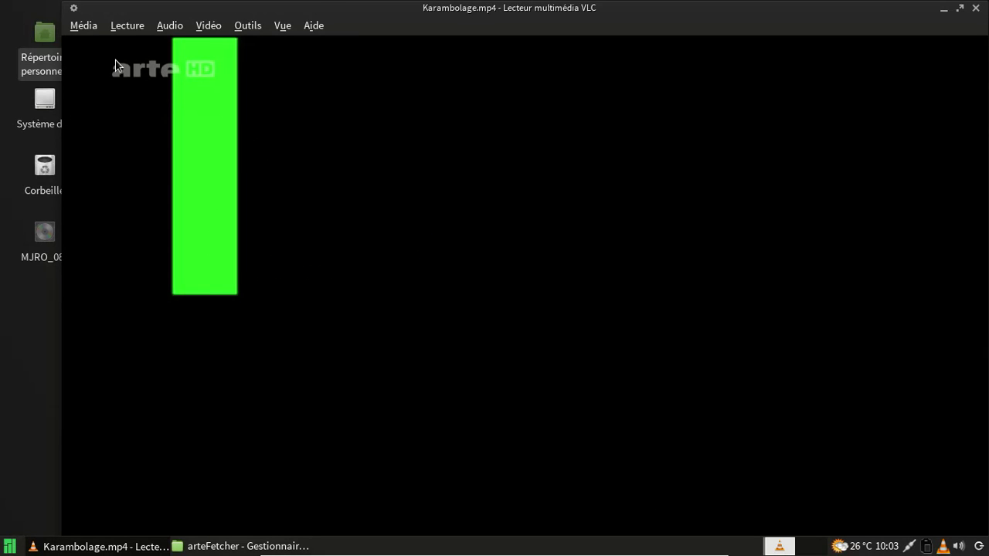
{"action": "left_click", "coordinate": [168, 27]}
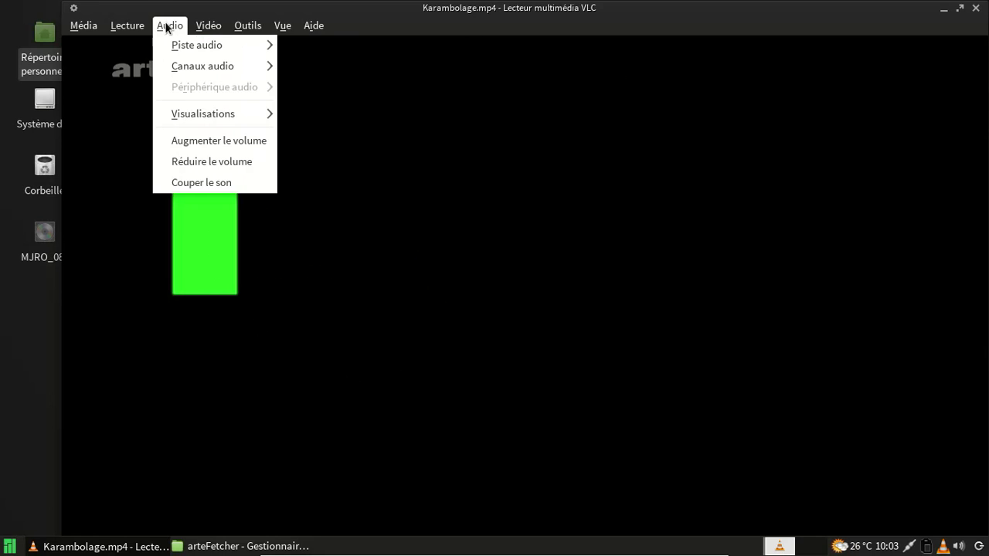
{"action": "left_click", "coordinate": [167, 27]}
{"action": "left_click", "coordinate": [74, 27]}
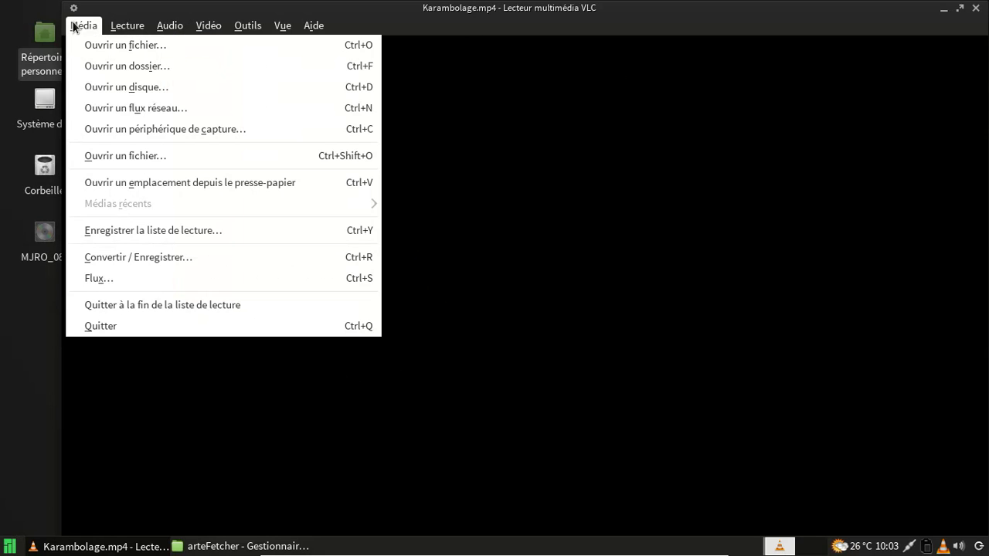
{"action": "mouse_move", "coordinate": [241, 28]}
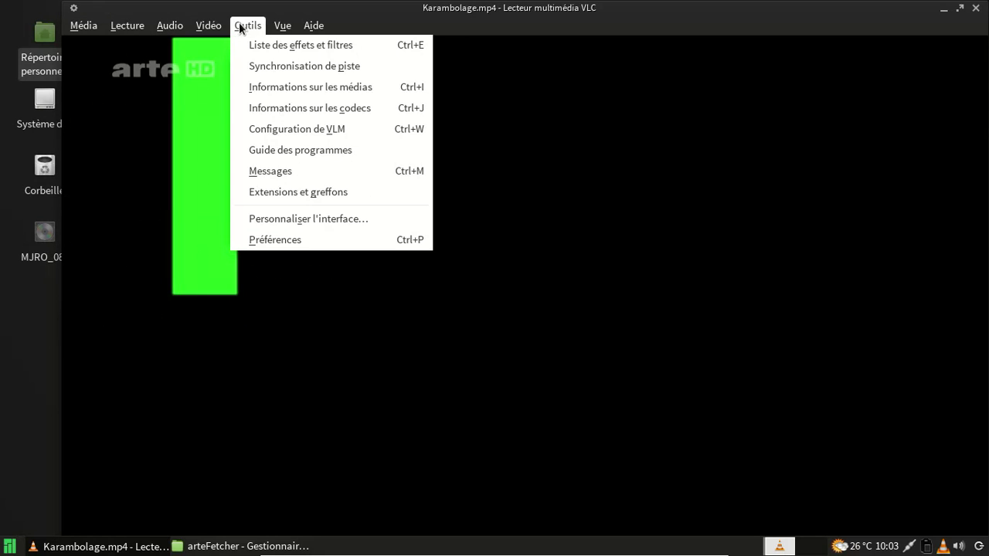
{"action": "mouse_move", "coordinate": [203, 44]}
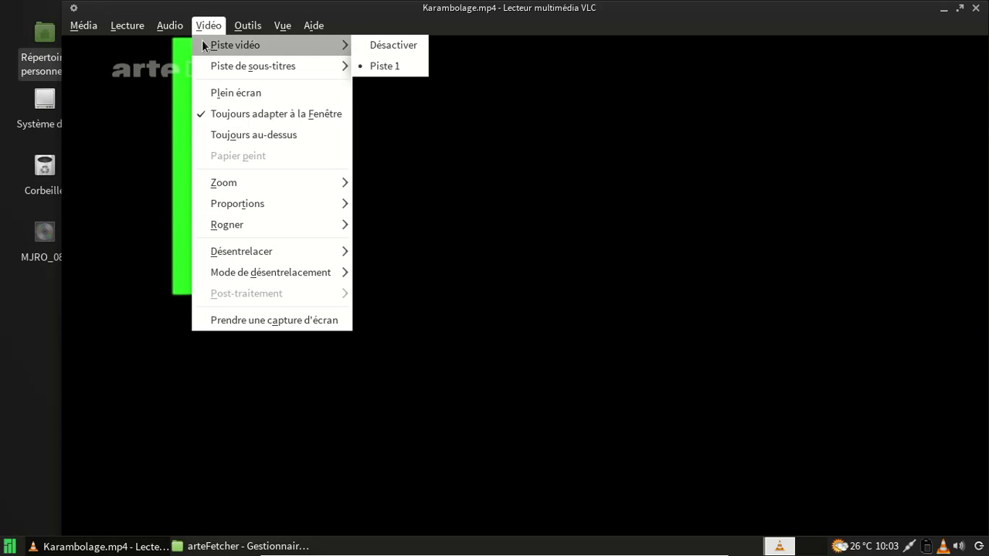
{"action": "left_click", "coordinate": [208, 25]}
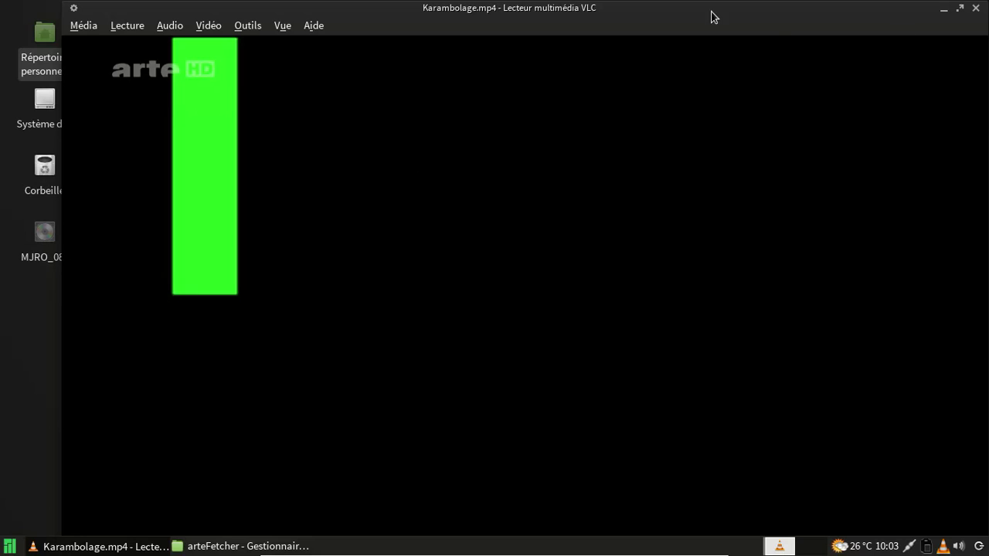
Fit the VLC window to the screen to reach its playback controls, pause Karambolage.mp4 and close the player
{"action": "double_click", "coordinate": [672, 13]}
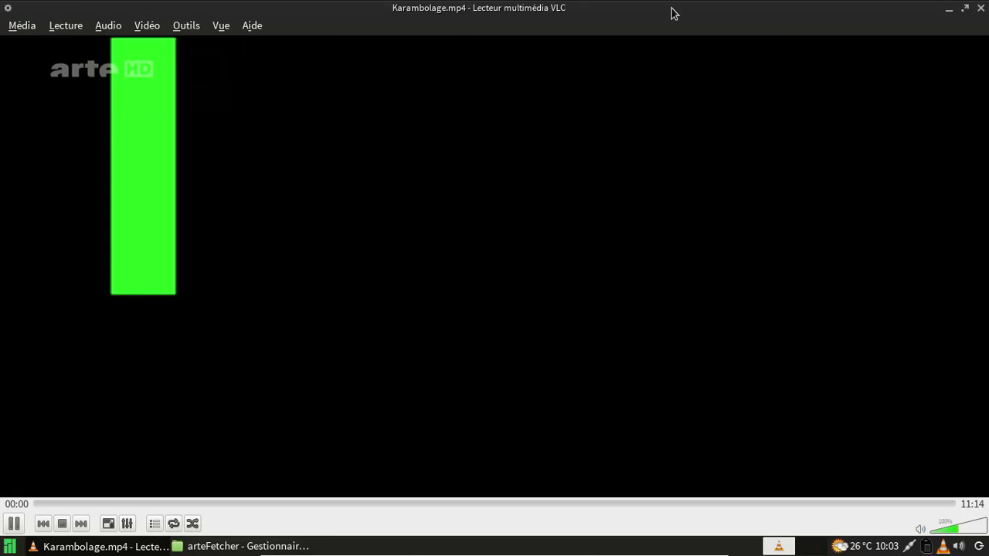
{"action": "left_click", "coordinate": [14, 523]}
{"action": "left_click", "coordinate": [982, 9]}
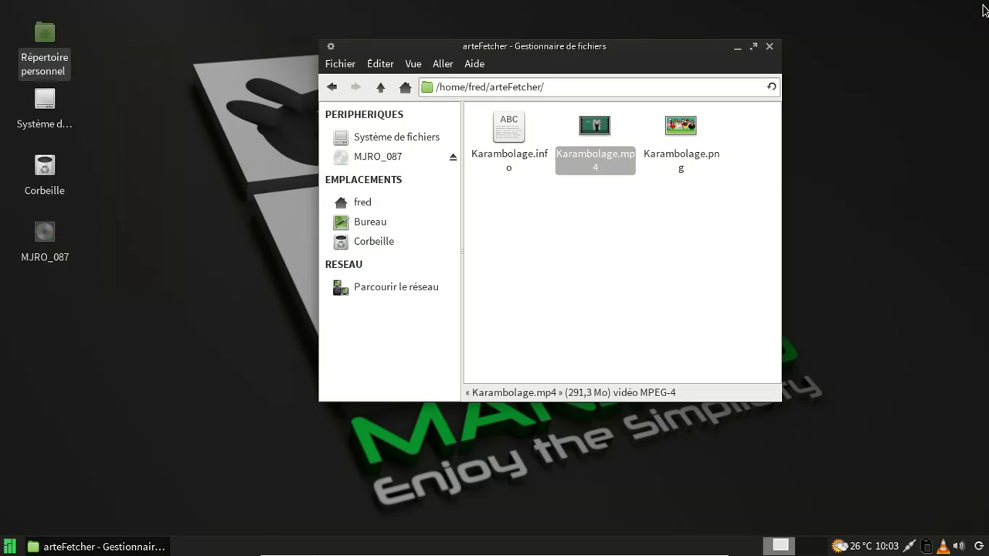
View the general properties of Karambolage.mp4 in the arteFetcher folder, close them and deselect the file
{"action": "right_click", "coordinate": [623, 164]}
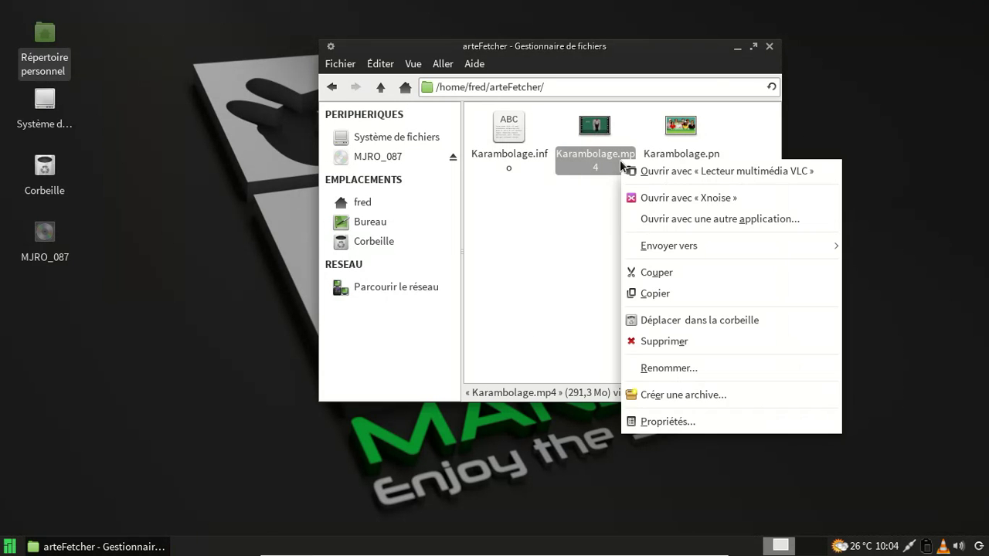
{"action": "left_click", "coordinate": [666, 424]}
{"action": "left_click", "coordinate": [680, 380]}
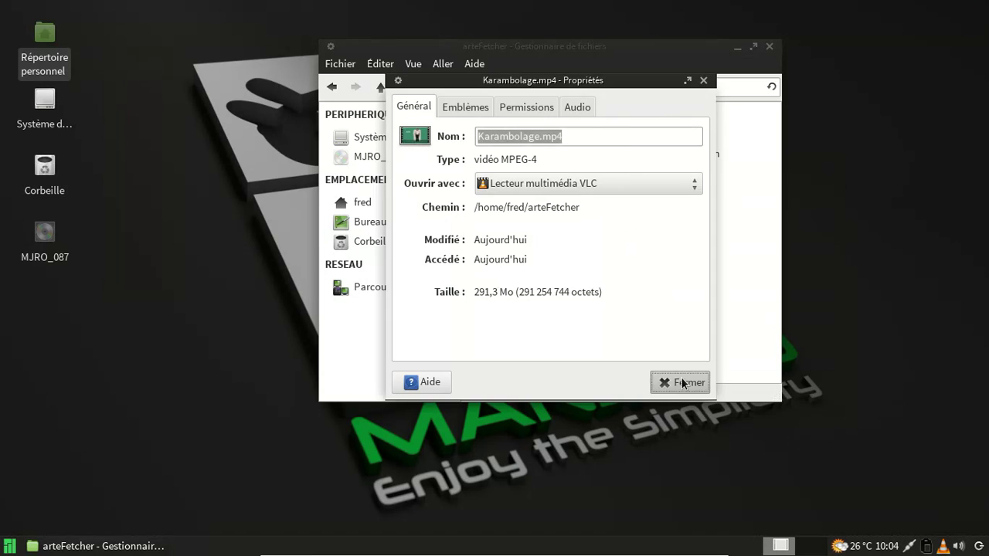
{"action": "left_click", "coordinate": [660, 315]}
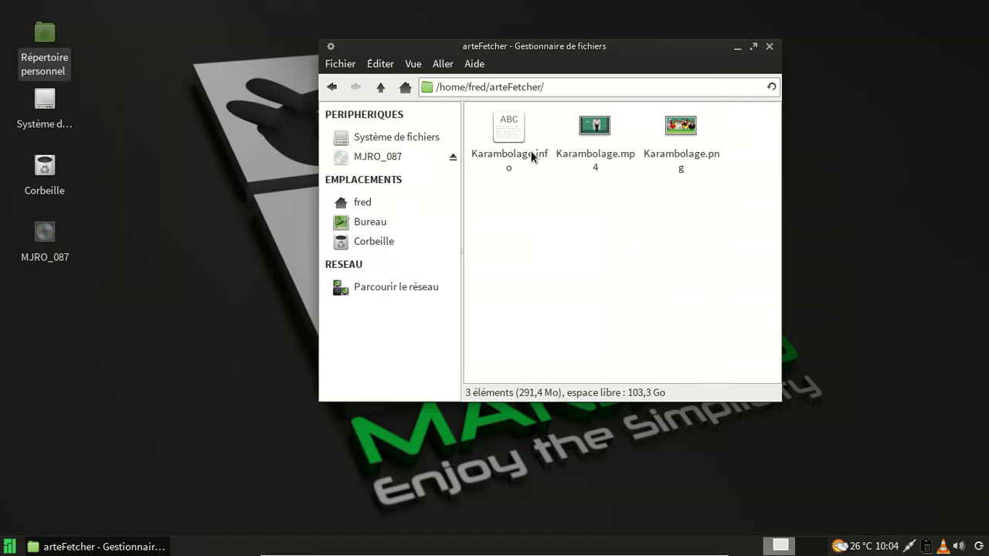
Play Karambolage.mp4 with Xnoise instead of VLC, and close the player window and the arteFetcher folder
{"action": "right_click", "coordinate": [592, 134]}
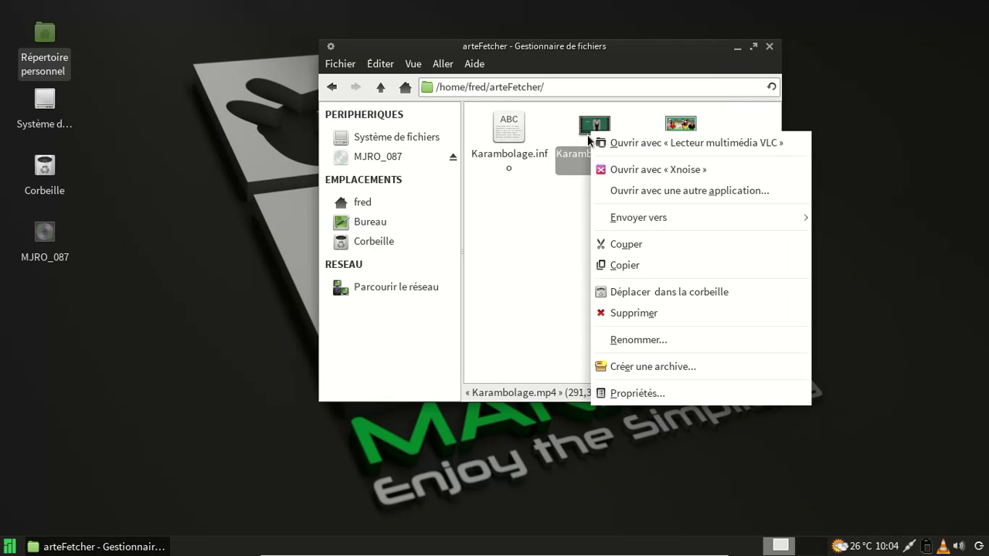
{"action": "left_click", "coordinate": [632, 172]}
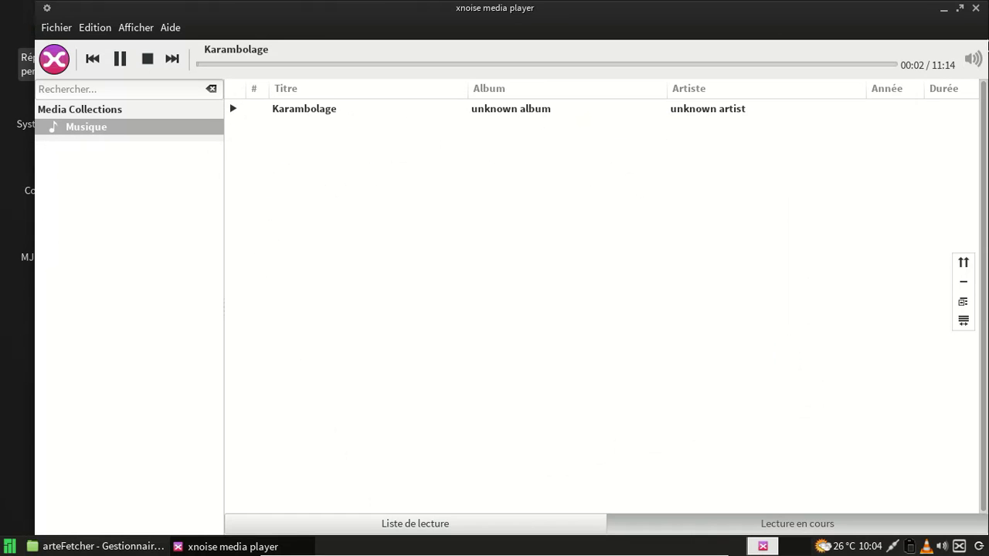
{"action": "left_click", "coordinate": [975, 15]}
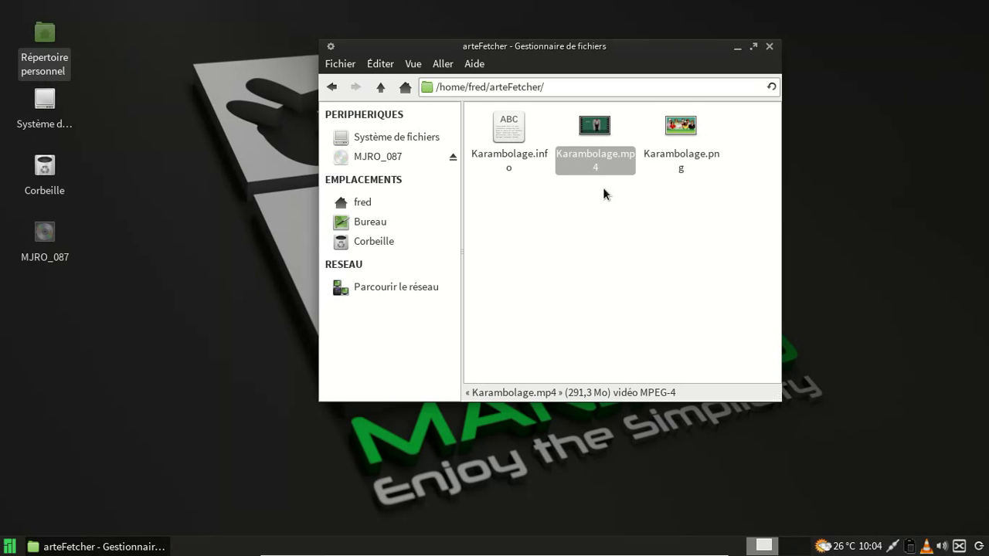
{"action": "left_click", "coordinate": [773, 49]}
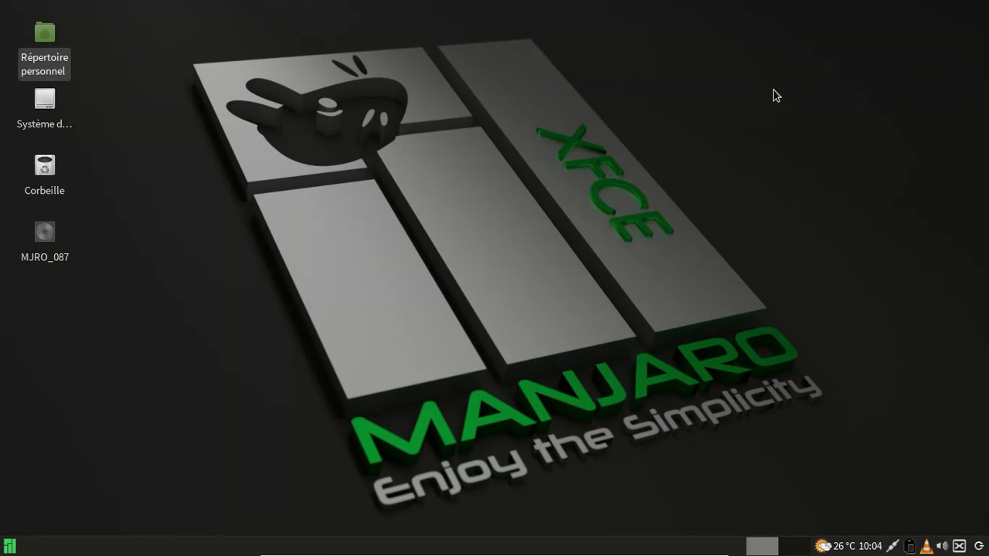
Try to quit the VLC instance running in the background, and quit the background Xnoise player
{"action": "right_click", "coordinate": [927, 546]}
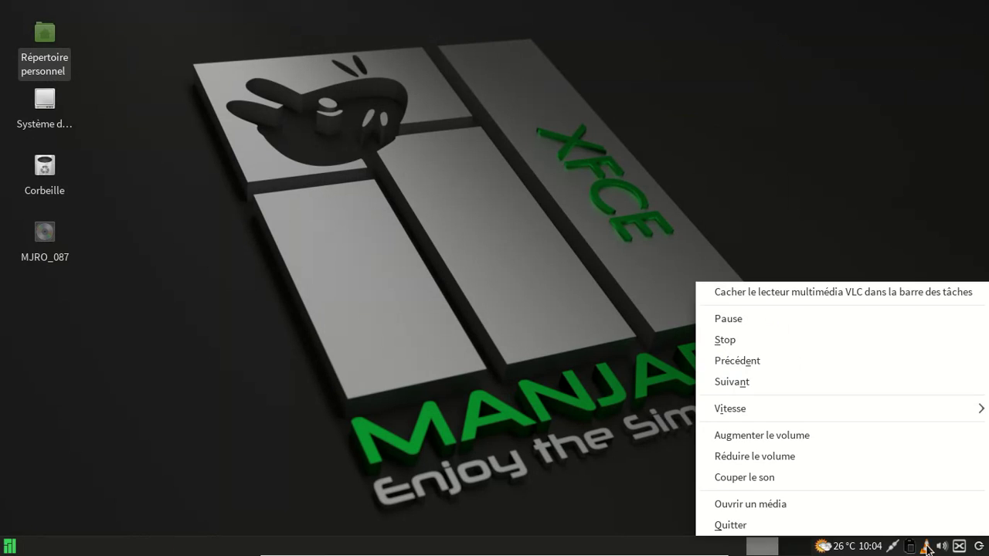
{"action": "left_click", "coordinate": [865, 529]}
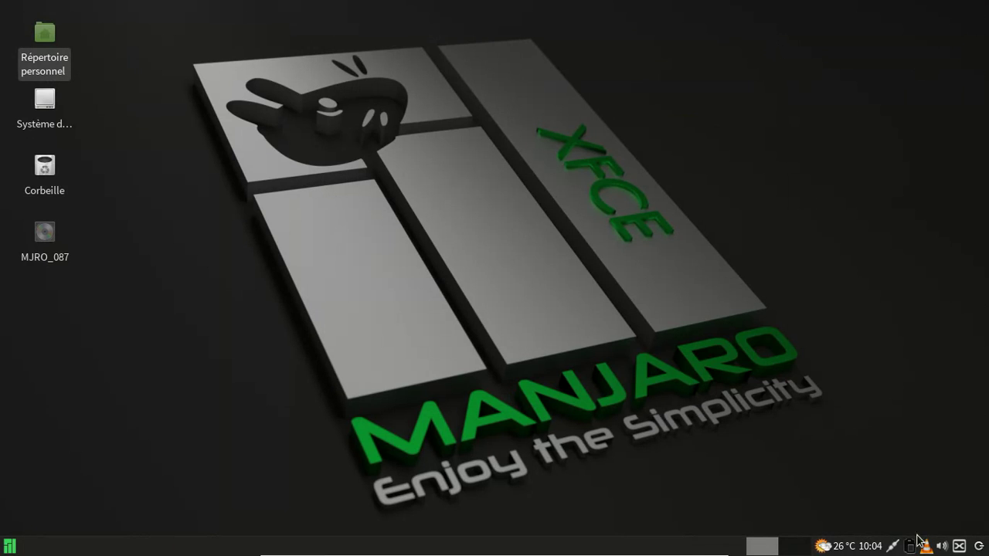
{"action": "right_click", "coordinate": [958, 546]}
{"action": "left_click", "coordinate": [907, 526]}
End the desktop session by shutting the computer down, without saving the session for future logins
{"action": "left_click", "coordinate": [14, 548]}
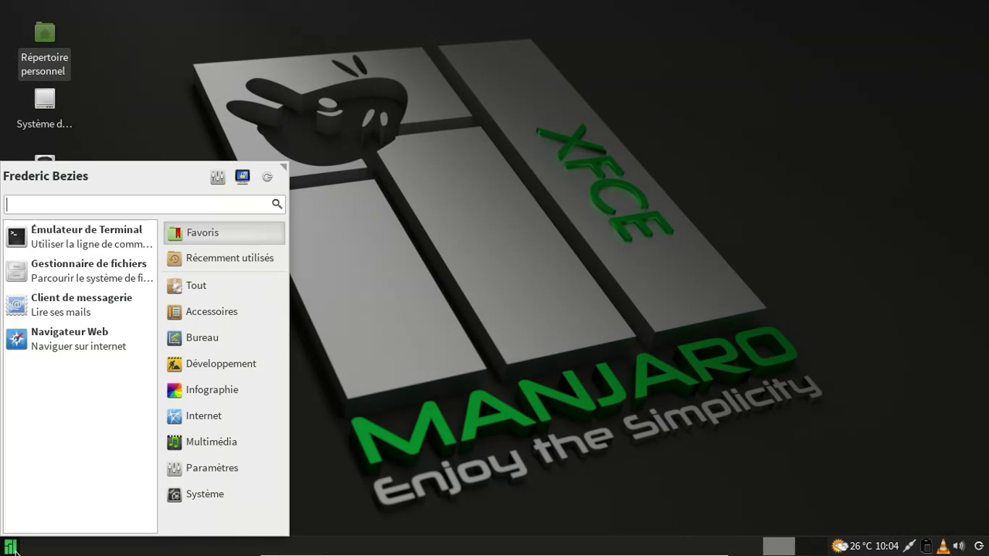
{"action": "left_click", "coordinate": [277, 177]}
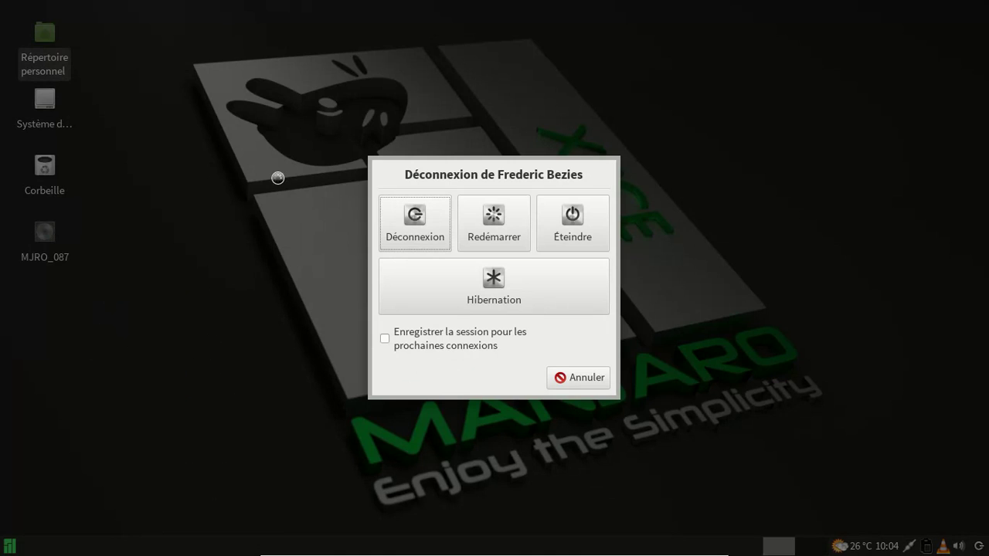
{"action": "left_click", "coordinate": [568, 224]}
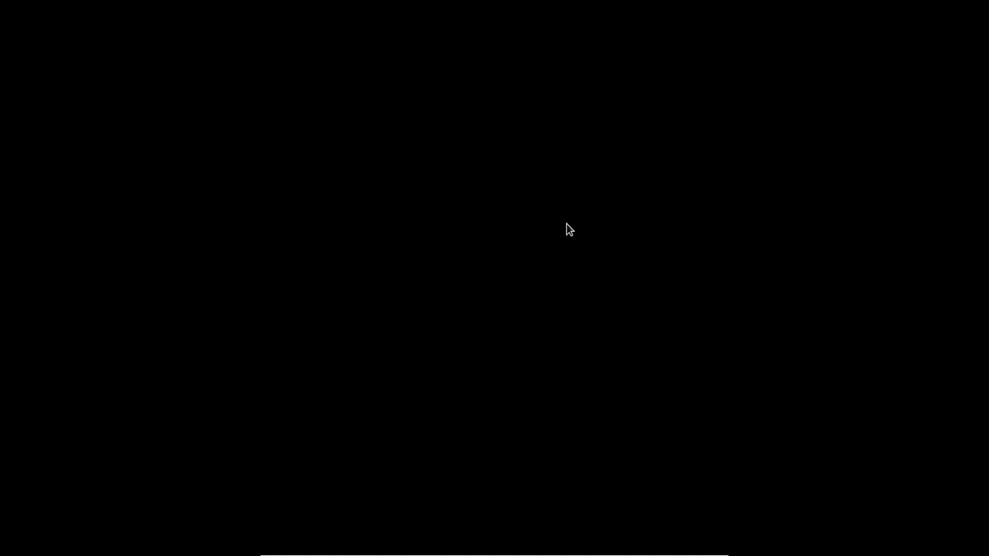